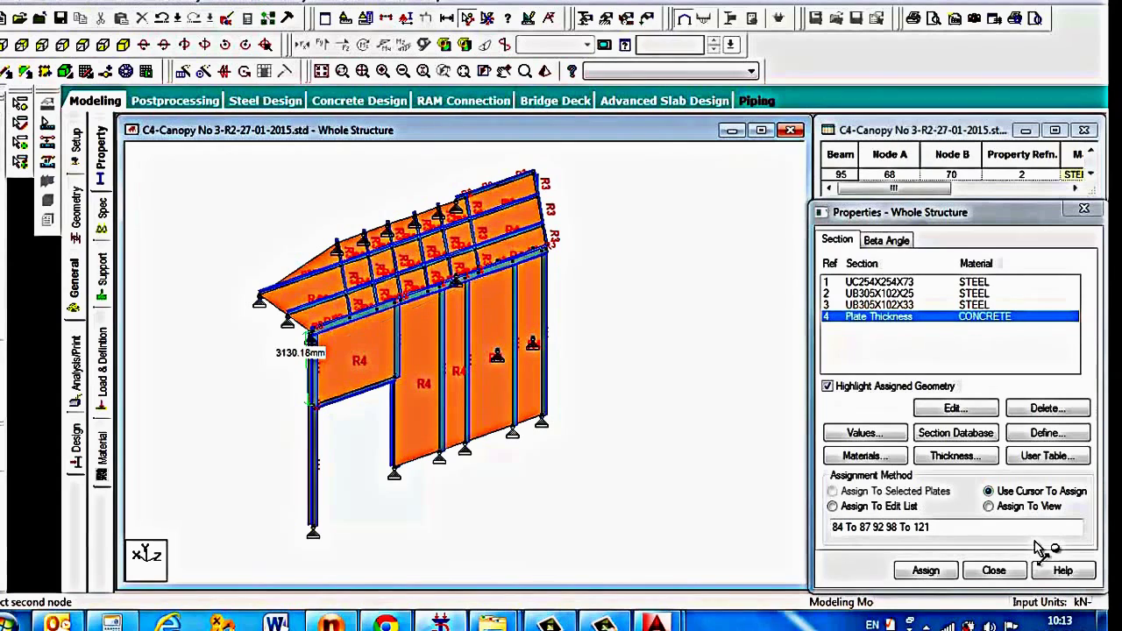
- Finish the node-to-node dimension along the wall's upper edge and set the input length units to meter
left_click(546, 251)
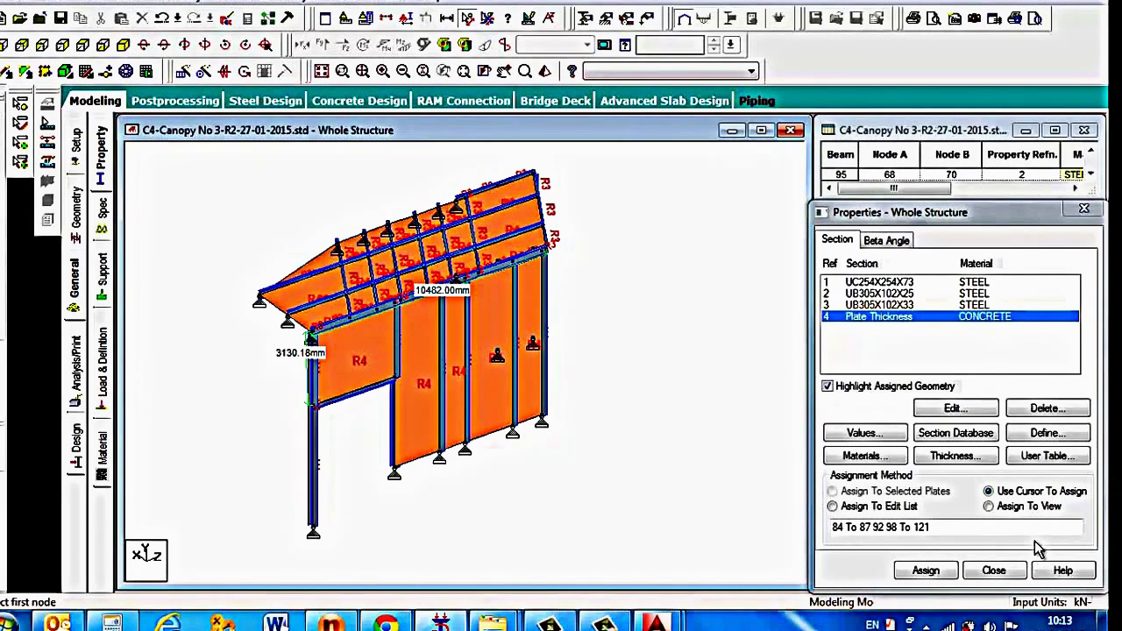
left_click(91, 1)
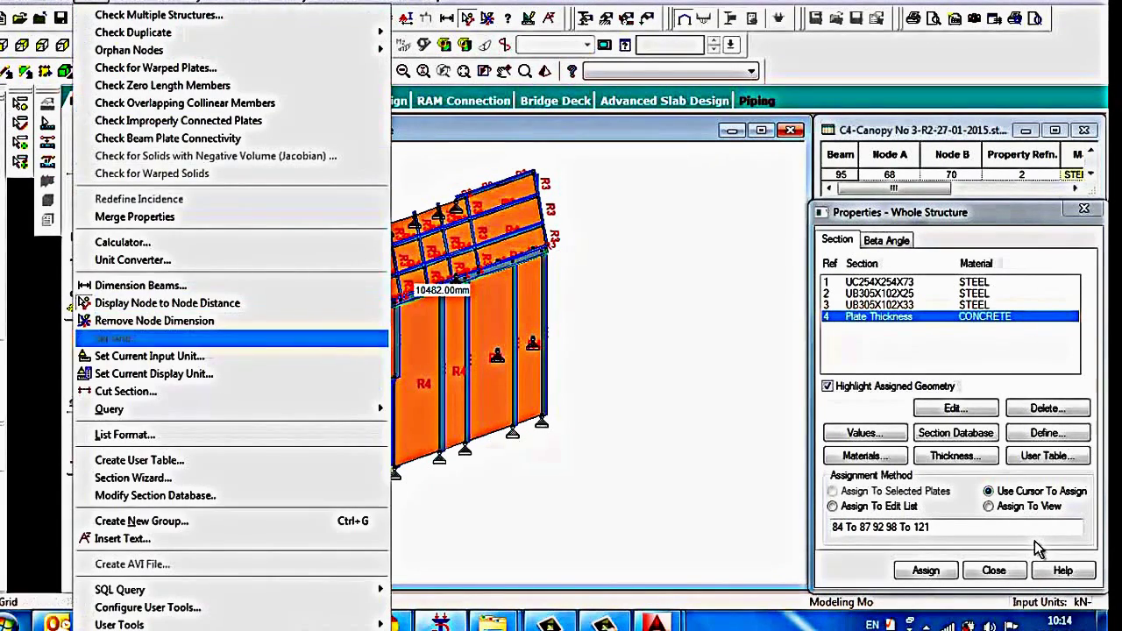
key("Return")
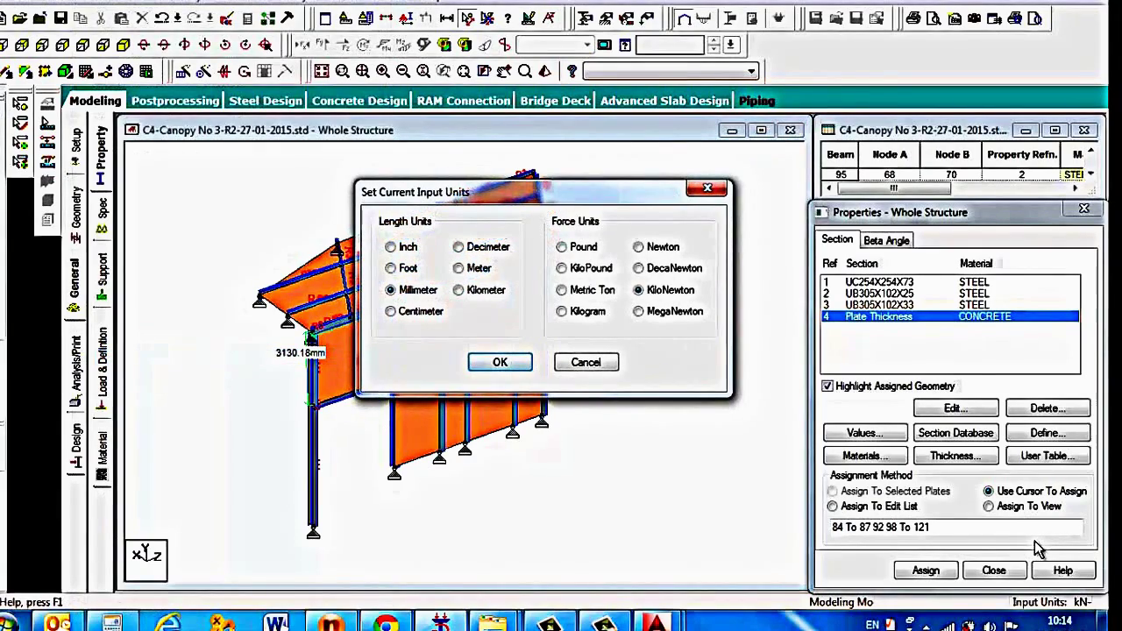
left_click(458, 268)
left_click(500, 362)
- Add a wind definition with type number 1 and the comment WIND 1 to the load definitions
left_click(102, 368)
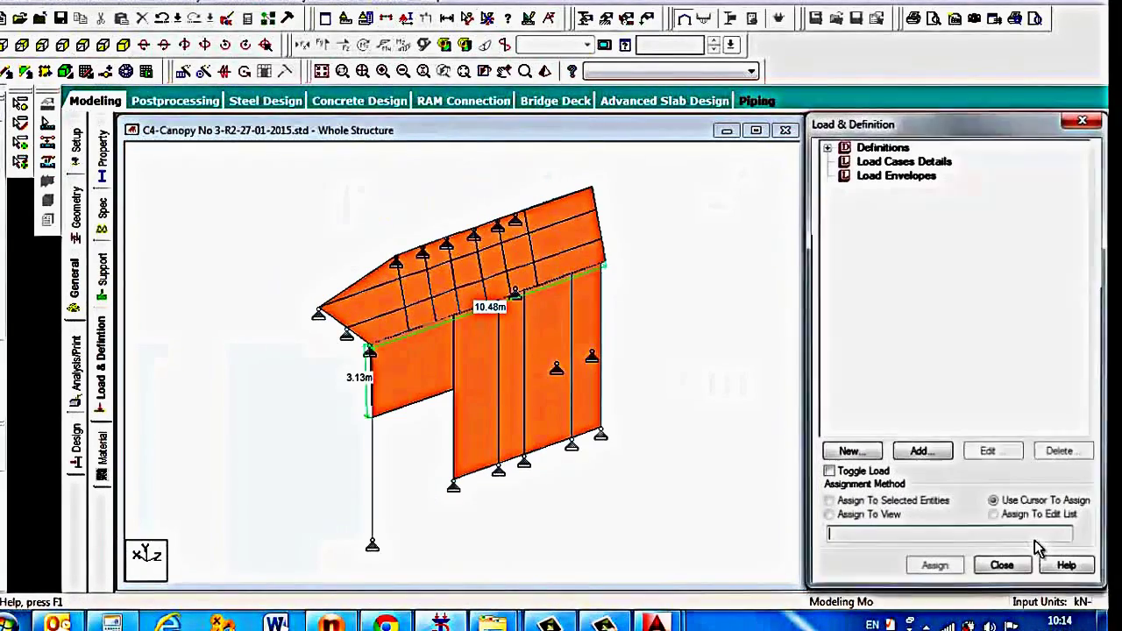
left_click(826, 146)
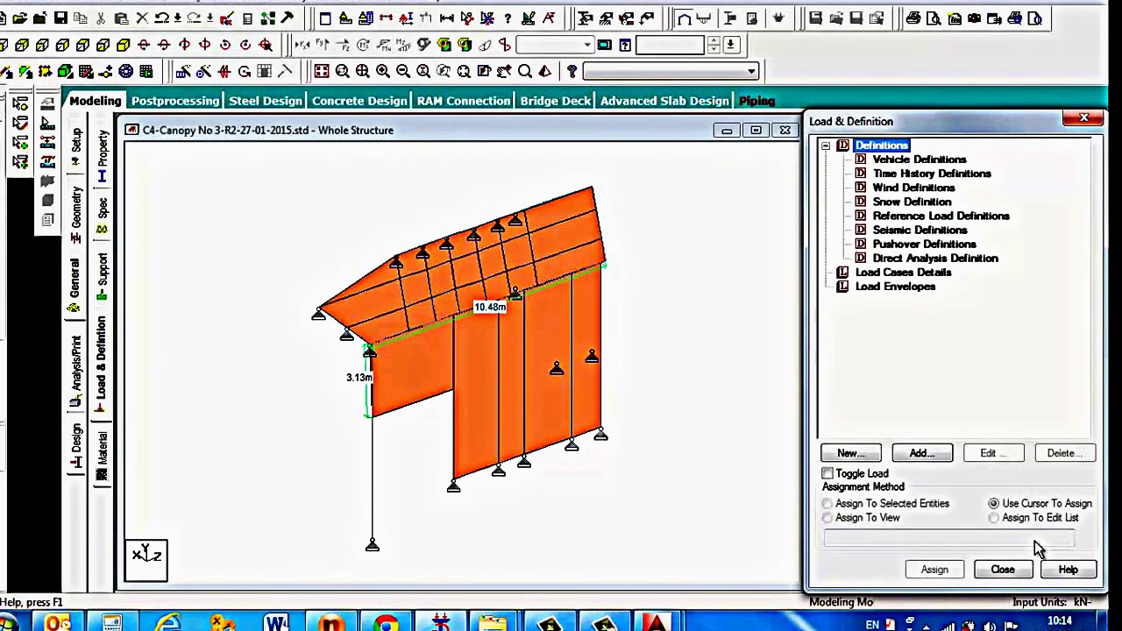
key("Down")
key("Down")
key("Down")
left_click(922, 453)
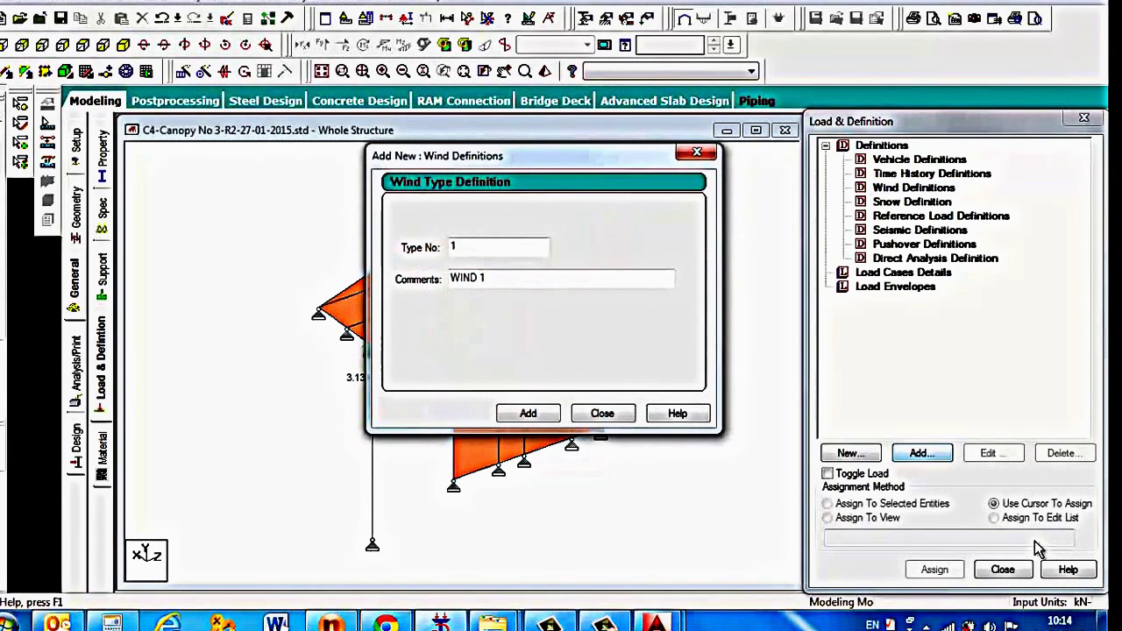
key("Return")
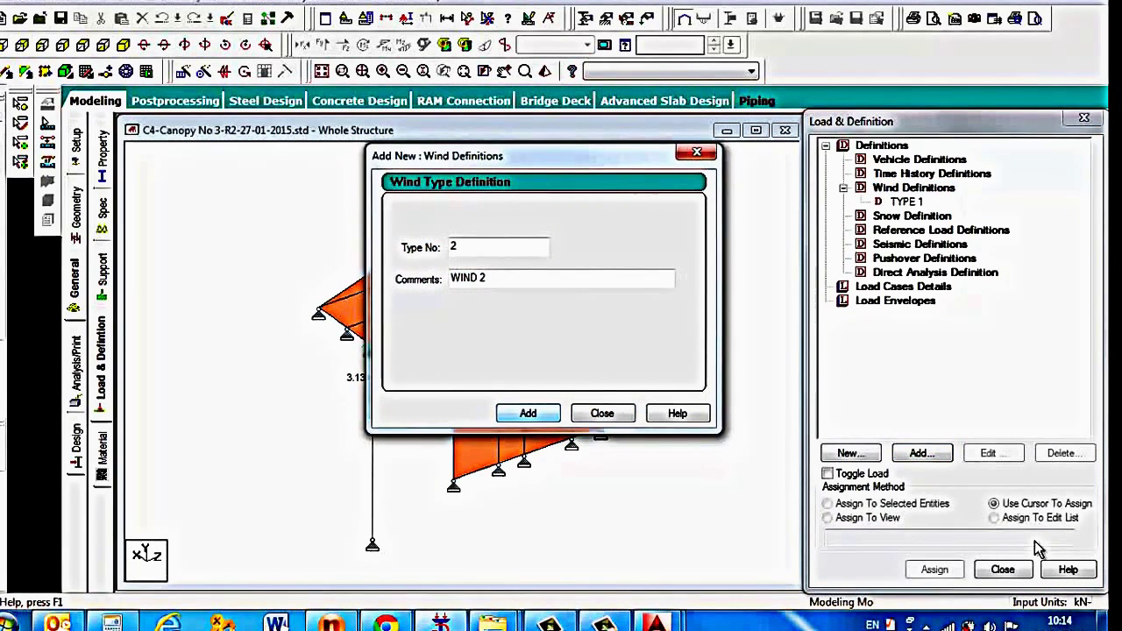
key("Tab")
key("Return")
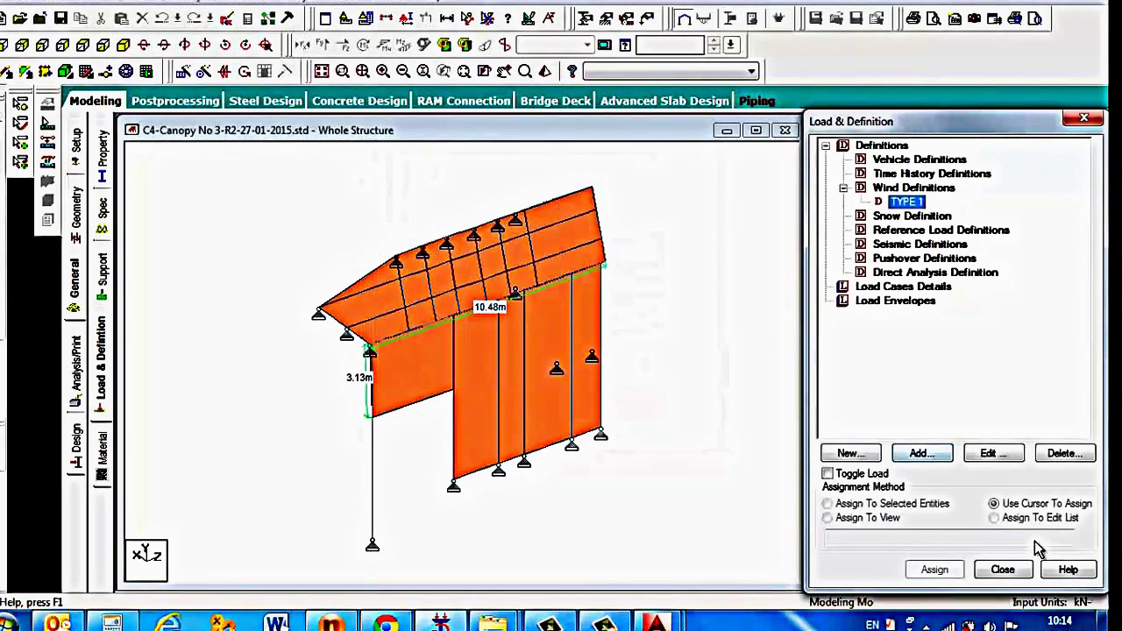
- Start the ASCE-7 intensity calculation for wind type 1 with a basic wind speed of 50 m/sec and Exposure C
key("Return")
left_click(584, 403)
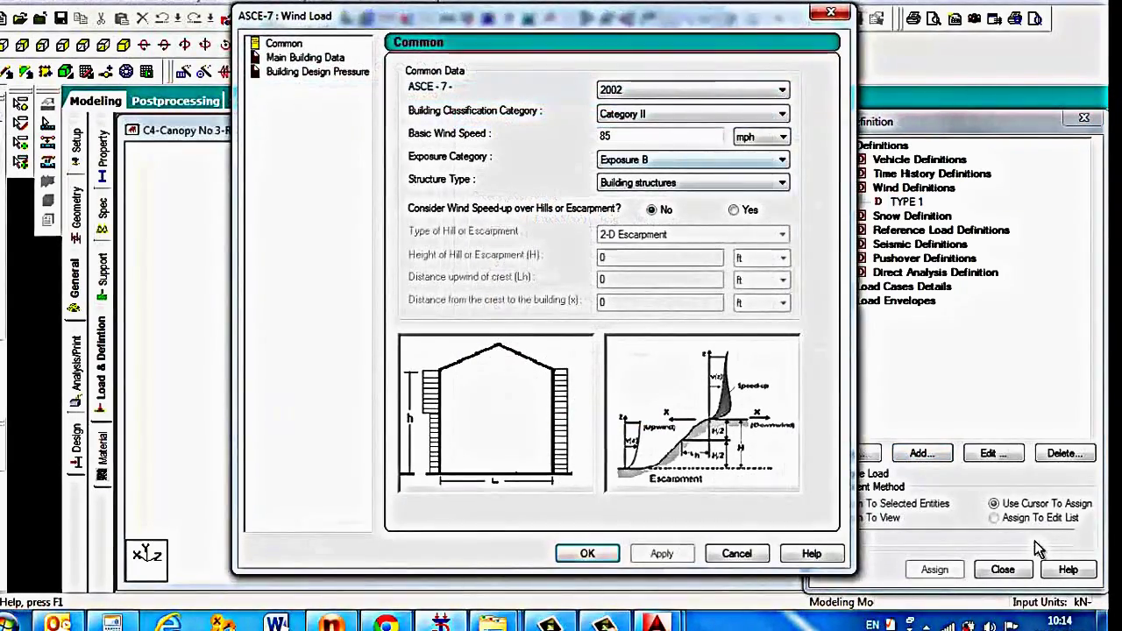
left_click(767, 136)
key("Return")
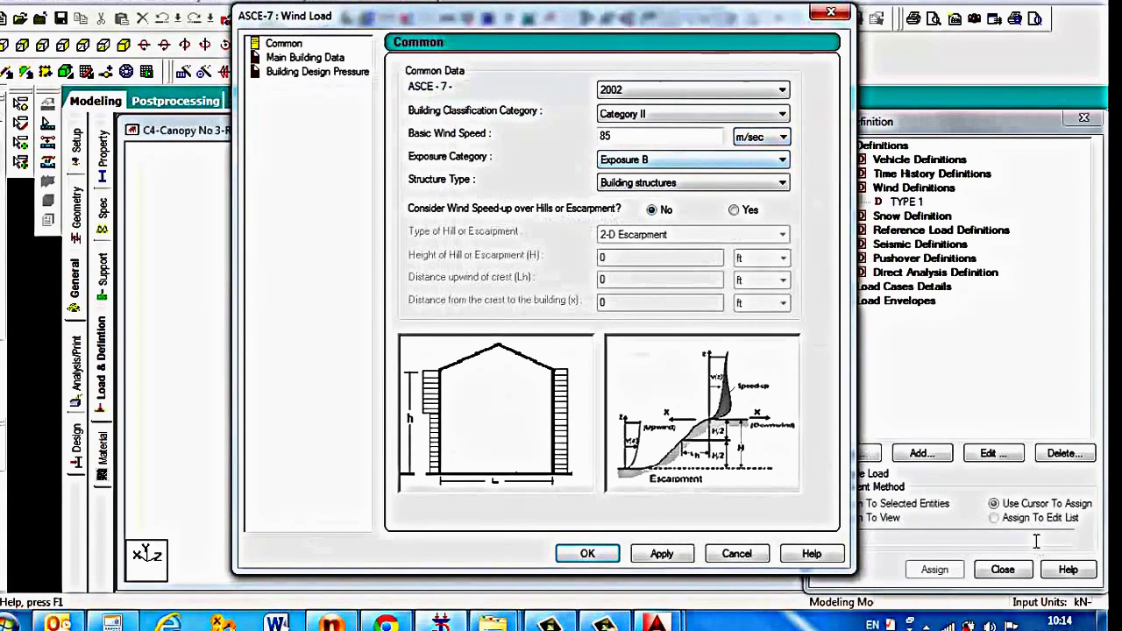
key("shift+Tab")
type("50")
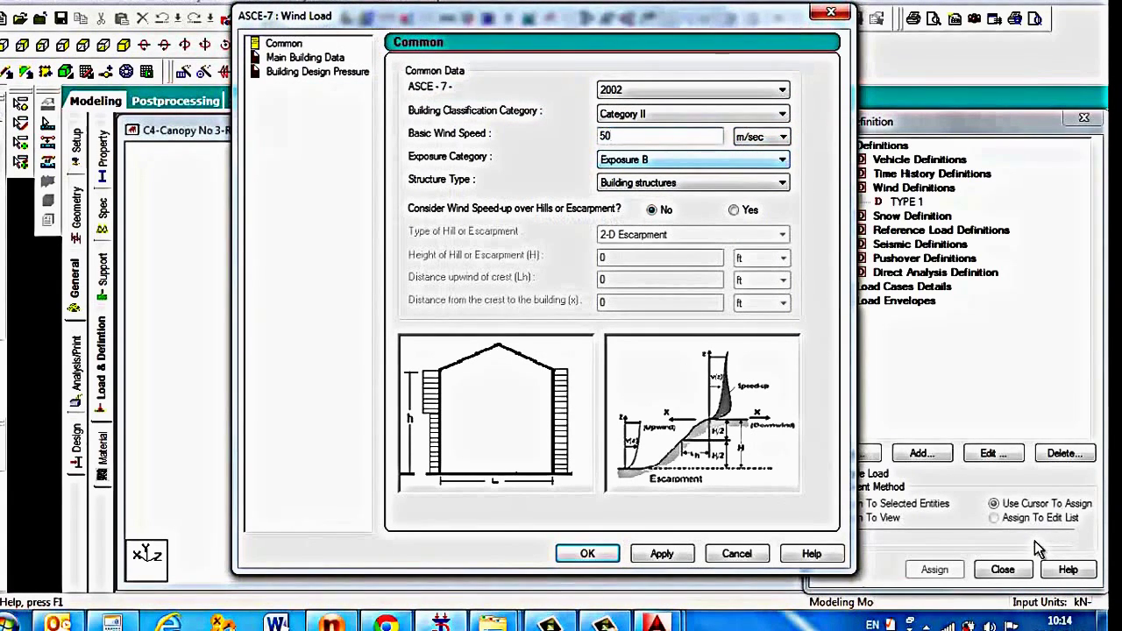
key("alt+Down")
key("Down")
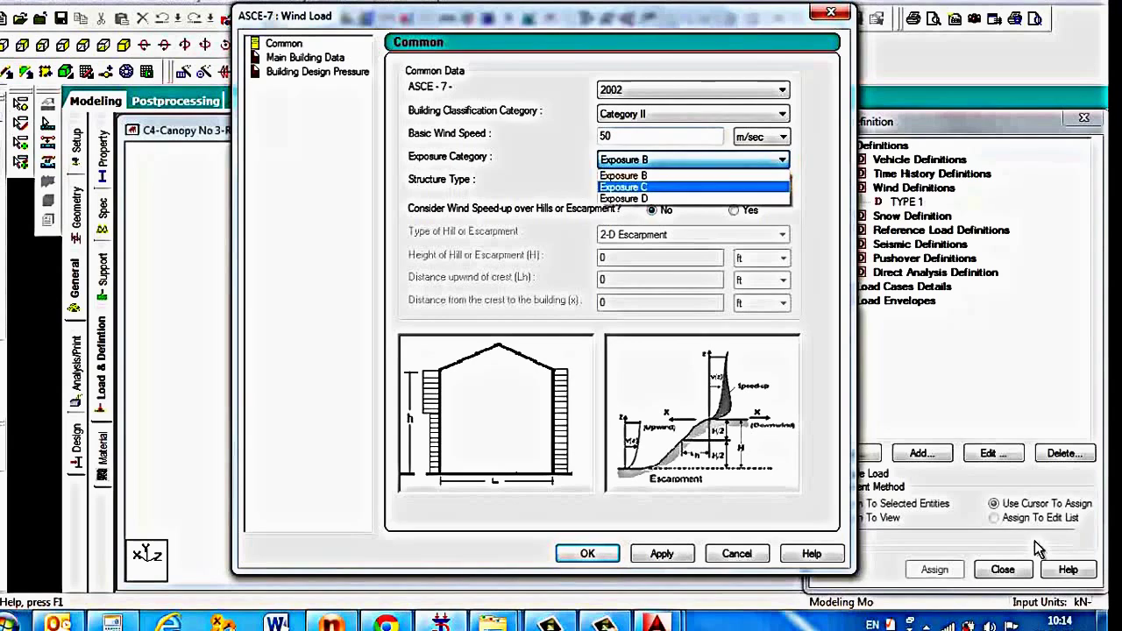
key("Return")
key("Tab")
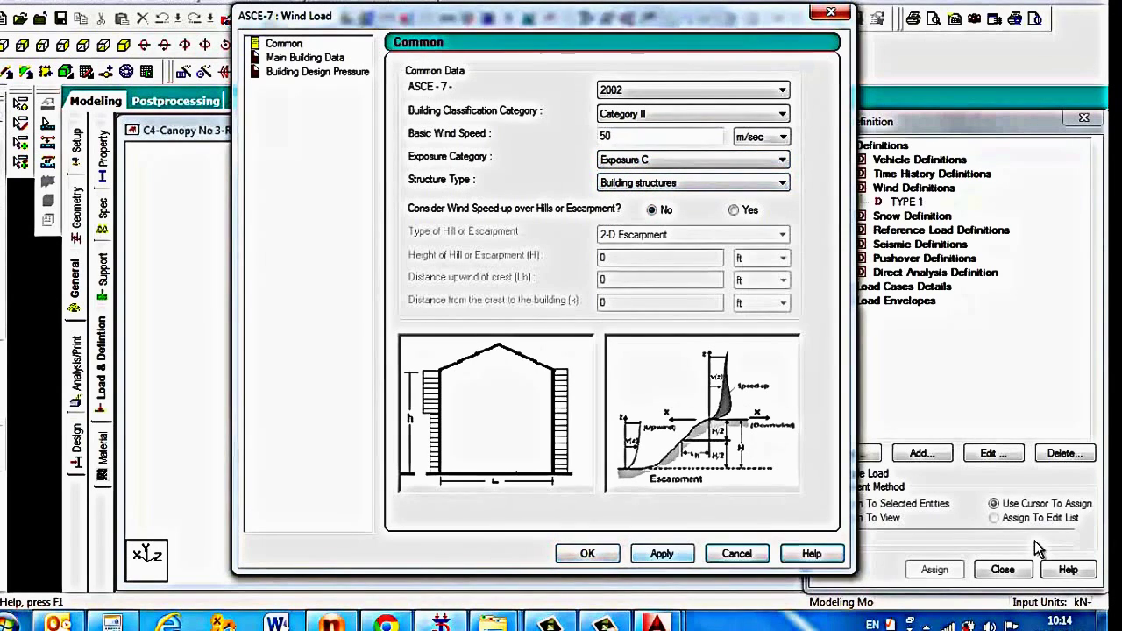
- Set the units of the building height and both building lengths to m in the main building data
key("Tab")
key("Down")
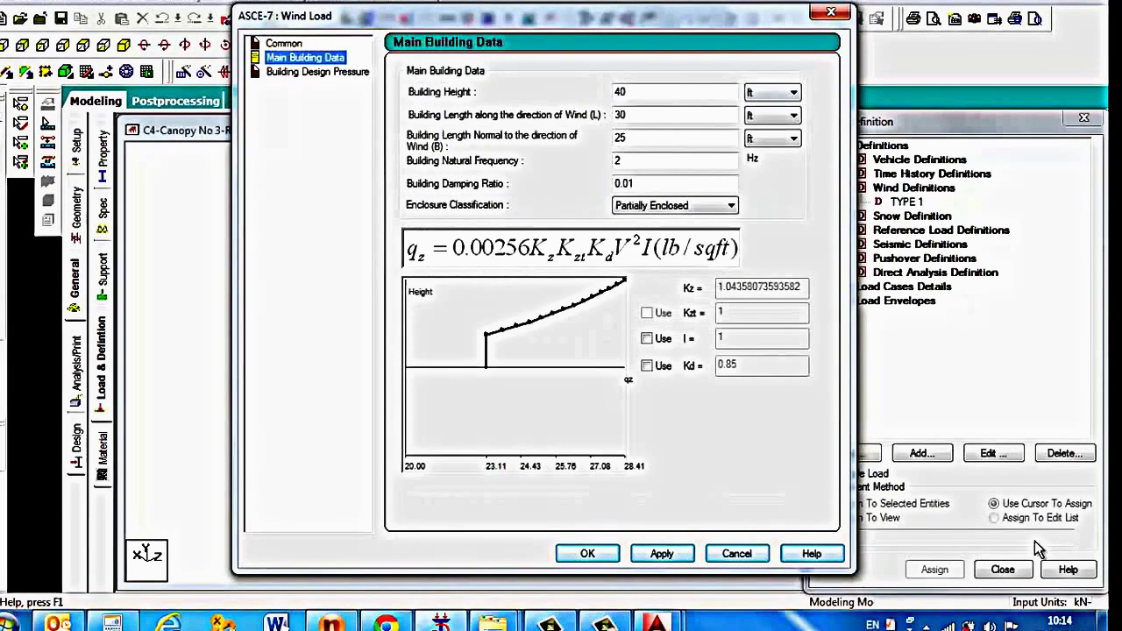
key("Tab")
key("Tab")
key("alt+Down")
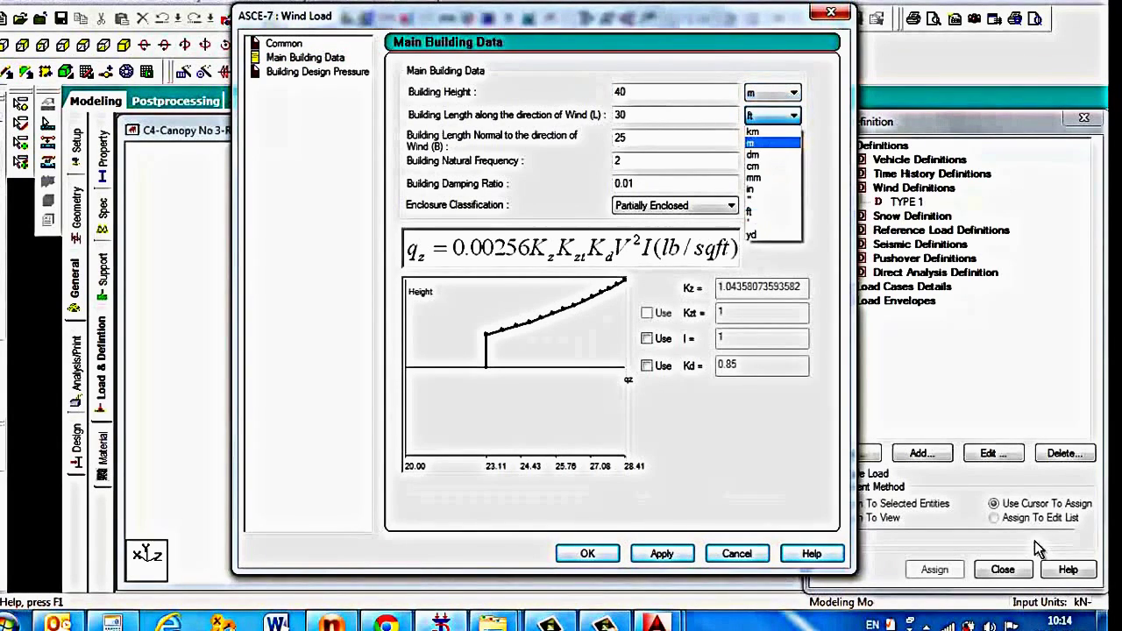
key("m")
key("Return")
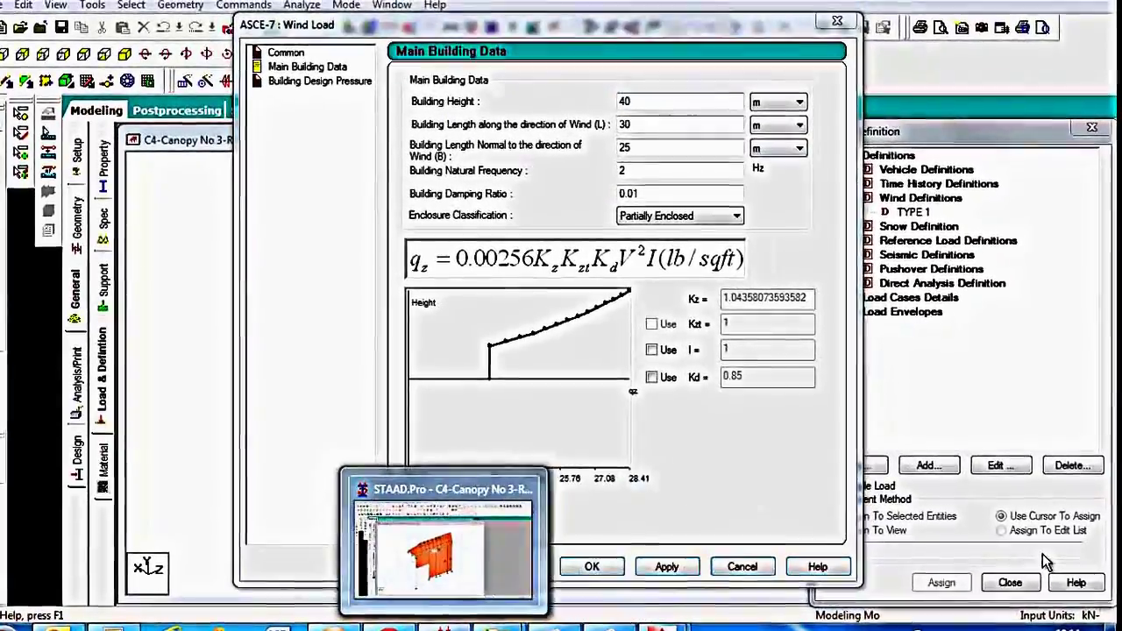
- Switch to AutoCAD and examine the A107_L01 floor plan for the building's overall dimensions
mouse_move(660, 626)
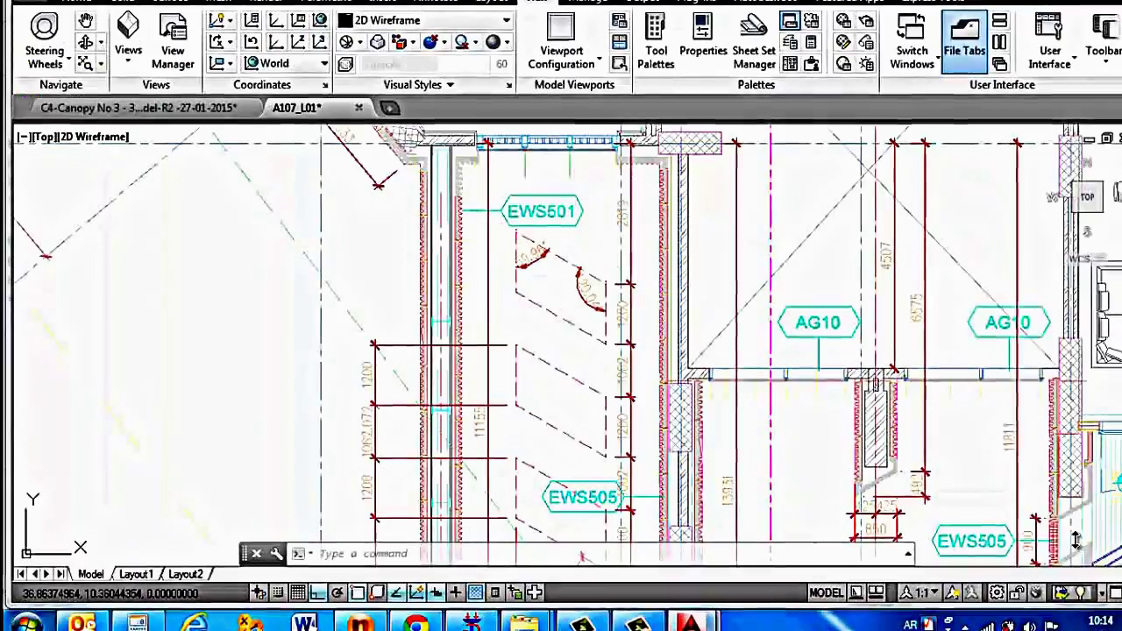
scroll(1076, 539, "down", 3)
scroll(1076, 539, "down", 5)
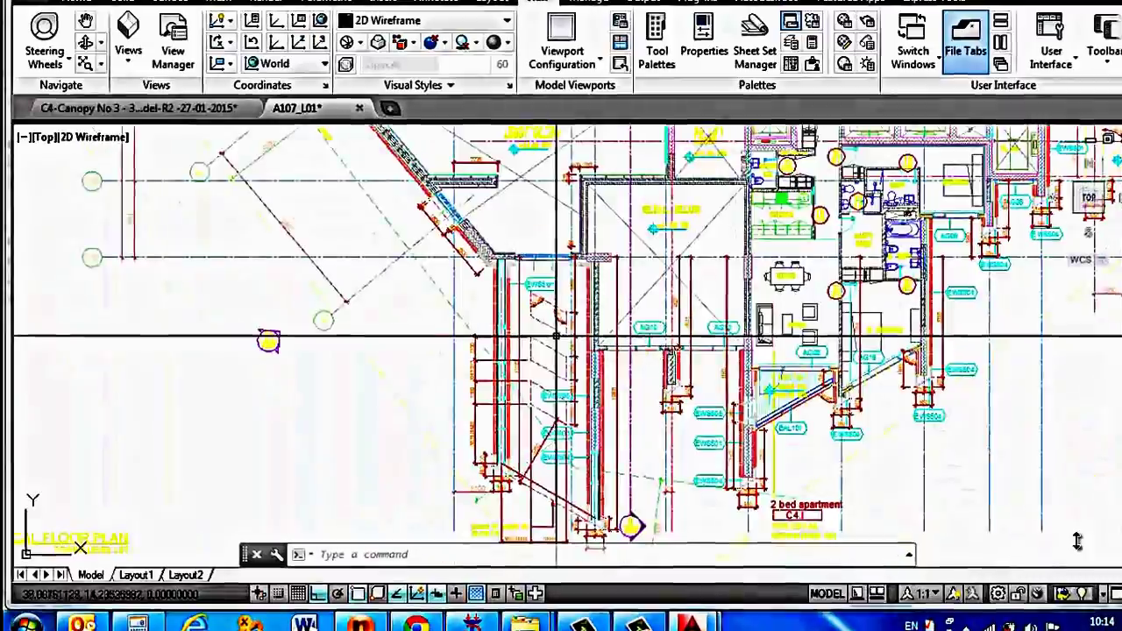
scroll(1081, 541, "up", 5)
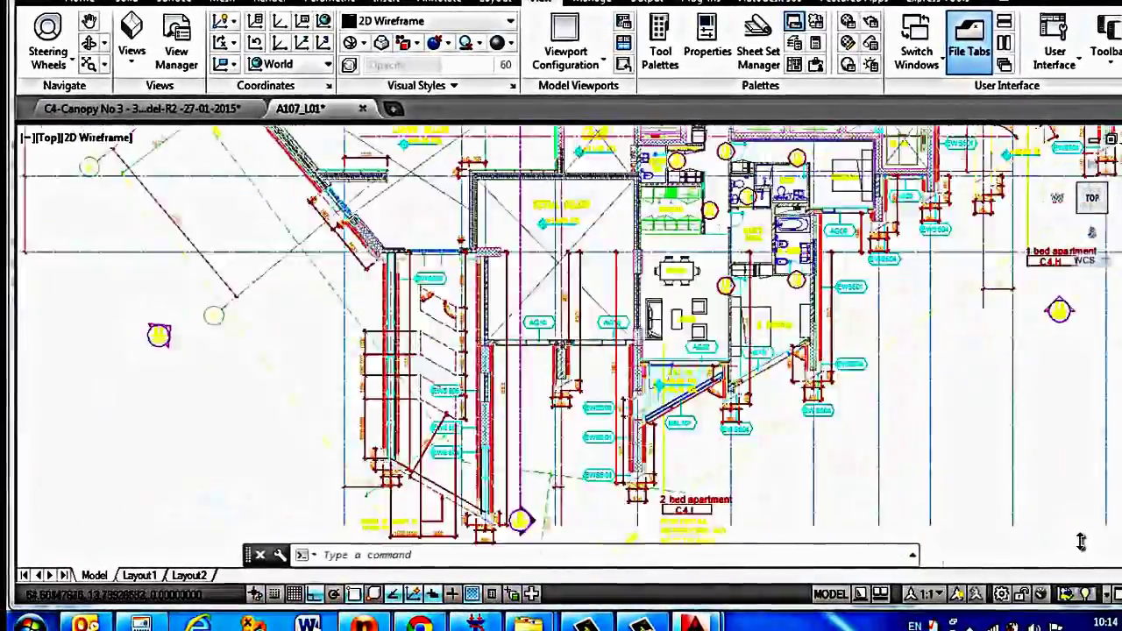
scroll(1087, 544, "down", 2)
scroll(1087, 544, "down", 2)
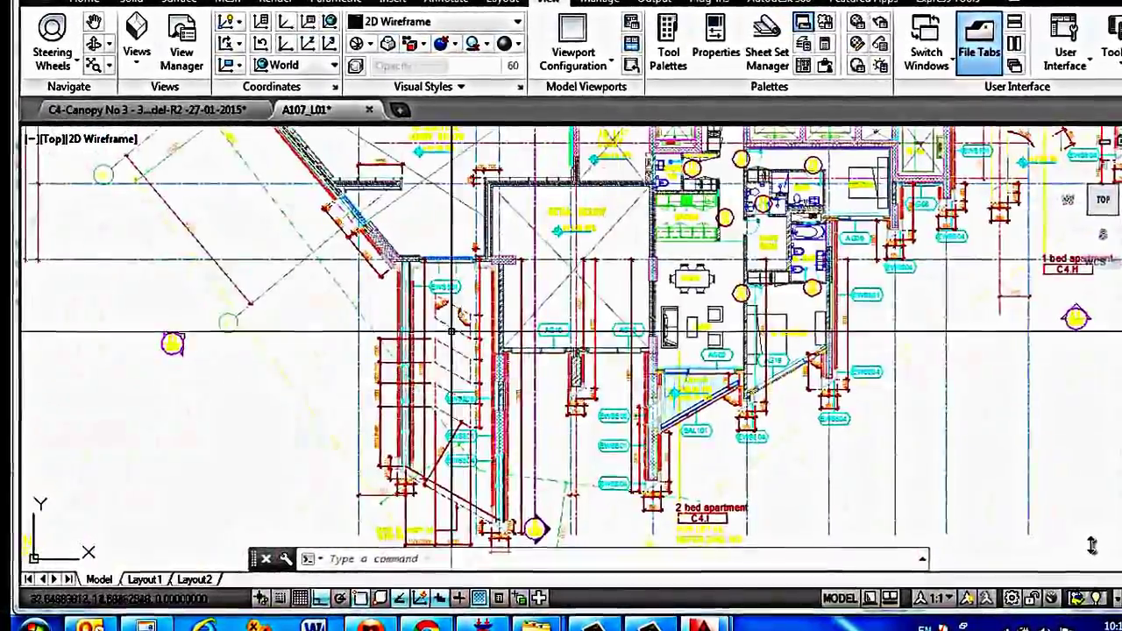
scroll(1096, 552, "up", 5)
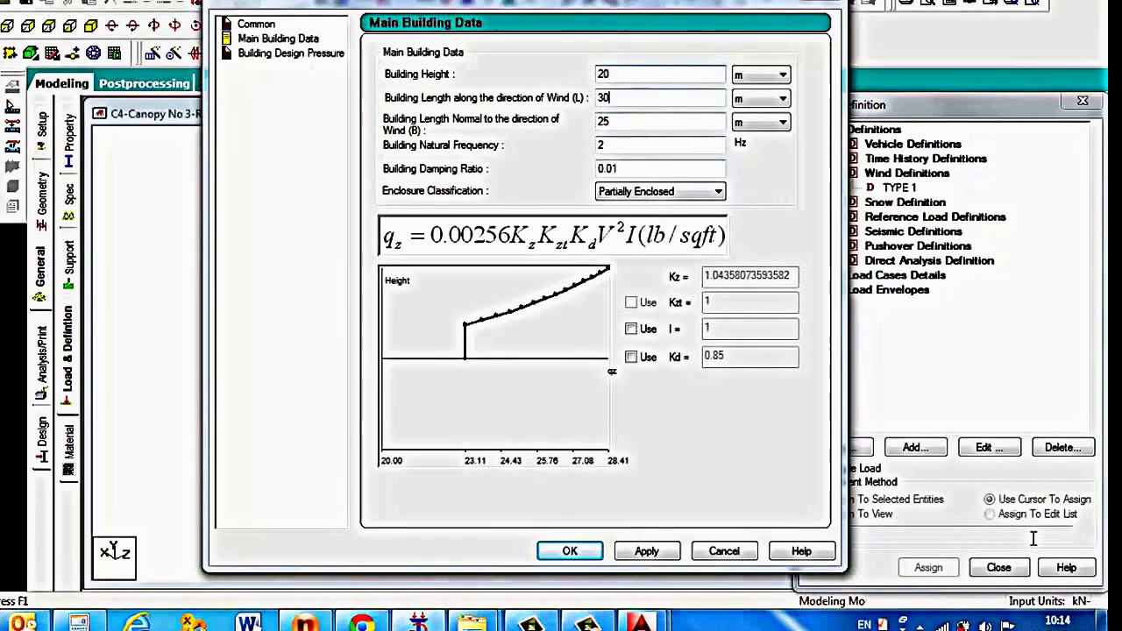
- Set the building height to 20 m, length along the wind to 18 m and normal to 6 m, enabling the I and Kd factors
key("Tab")
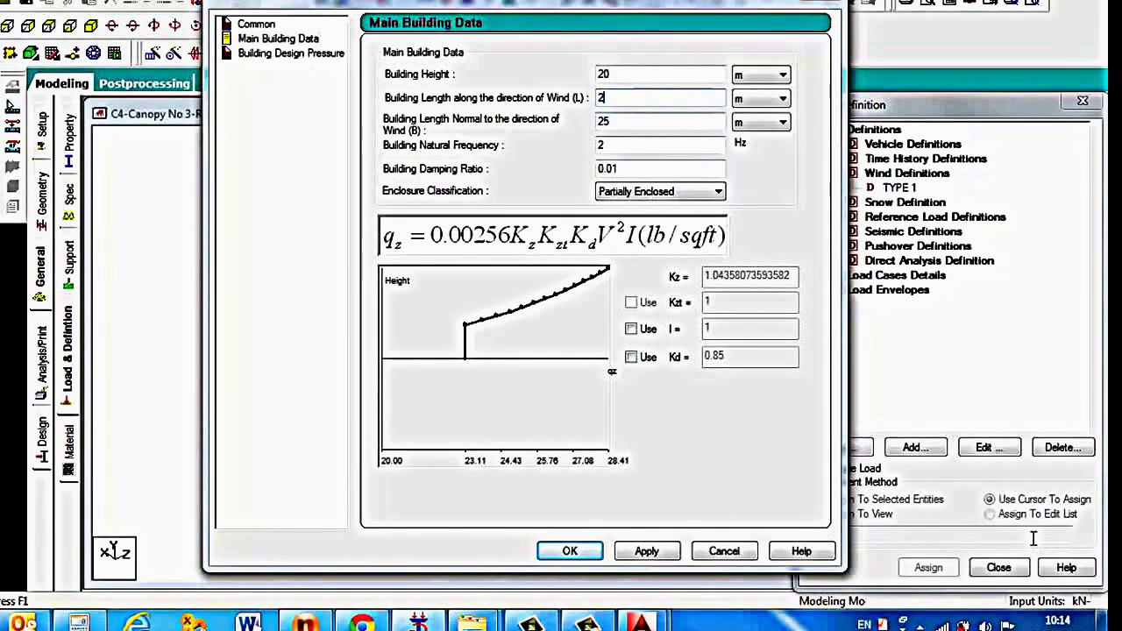
type("18")
key("Tab")
type("6")
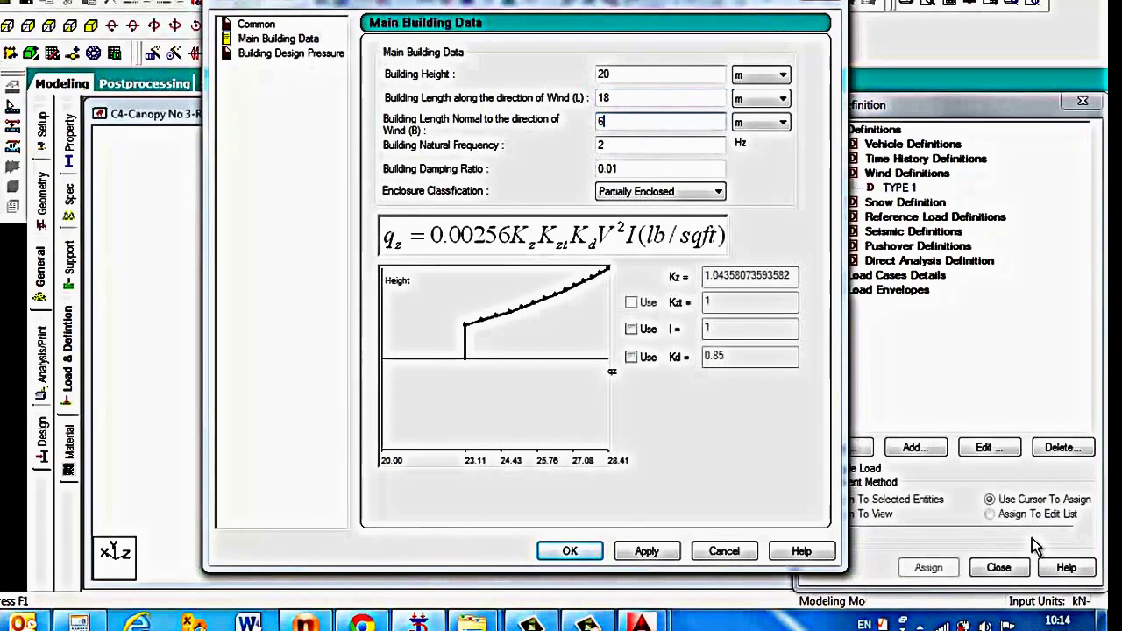
left_click(632, 330)
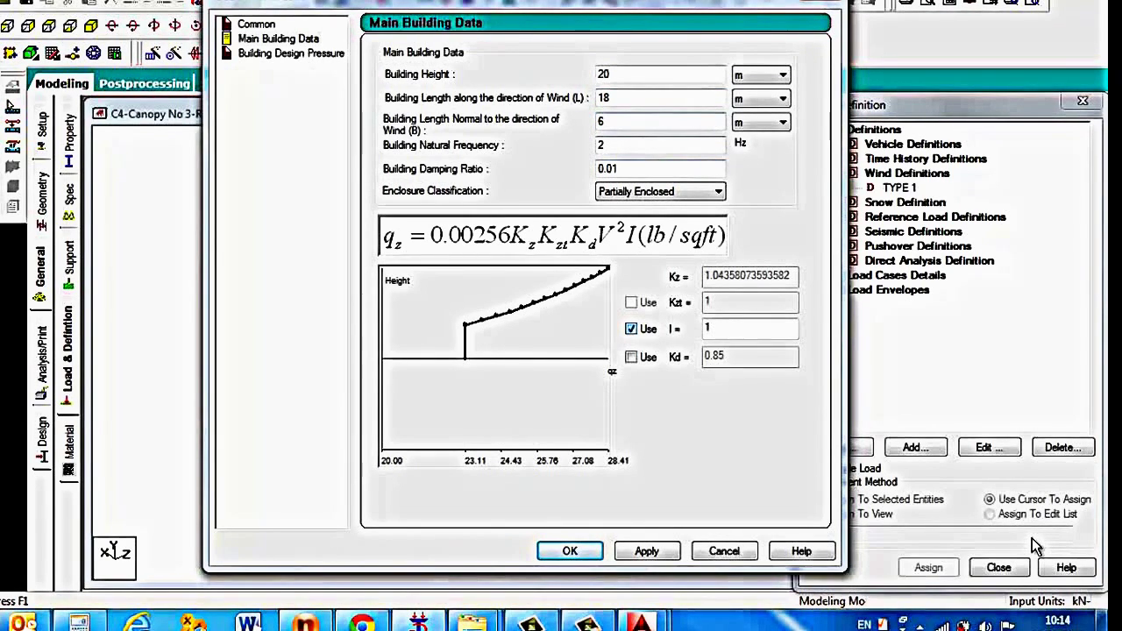
key("space")
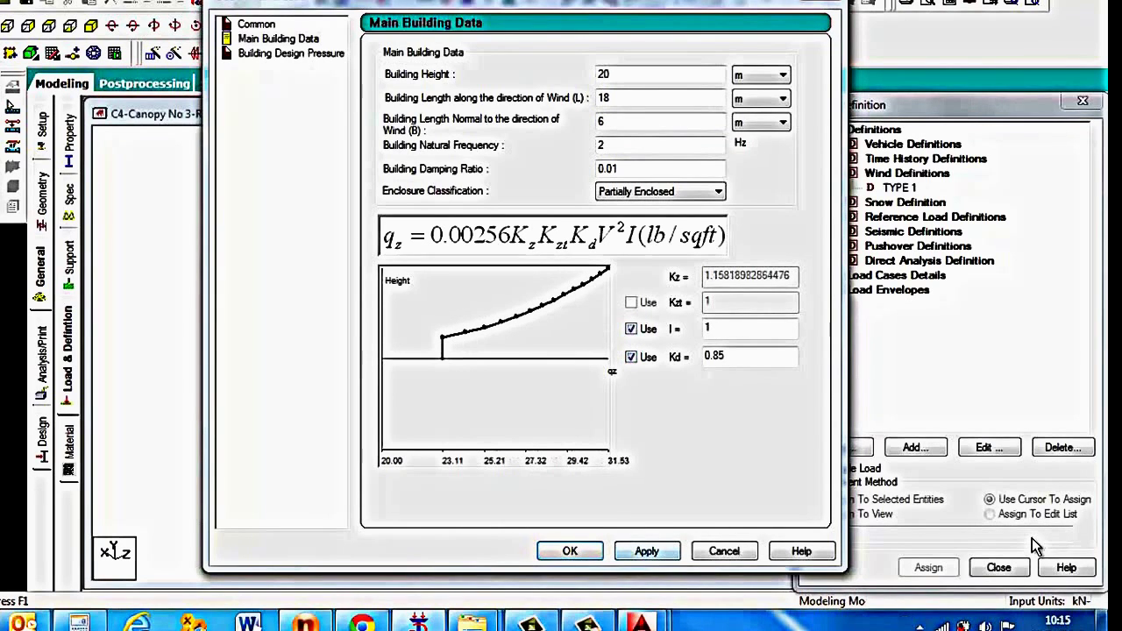
- Enable the G, Cp and GCpi factors for the windward wall's design pressure and accept the ASCE-7 wind load
left_click(291, 53)
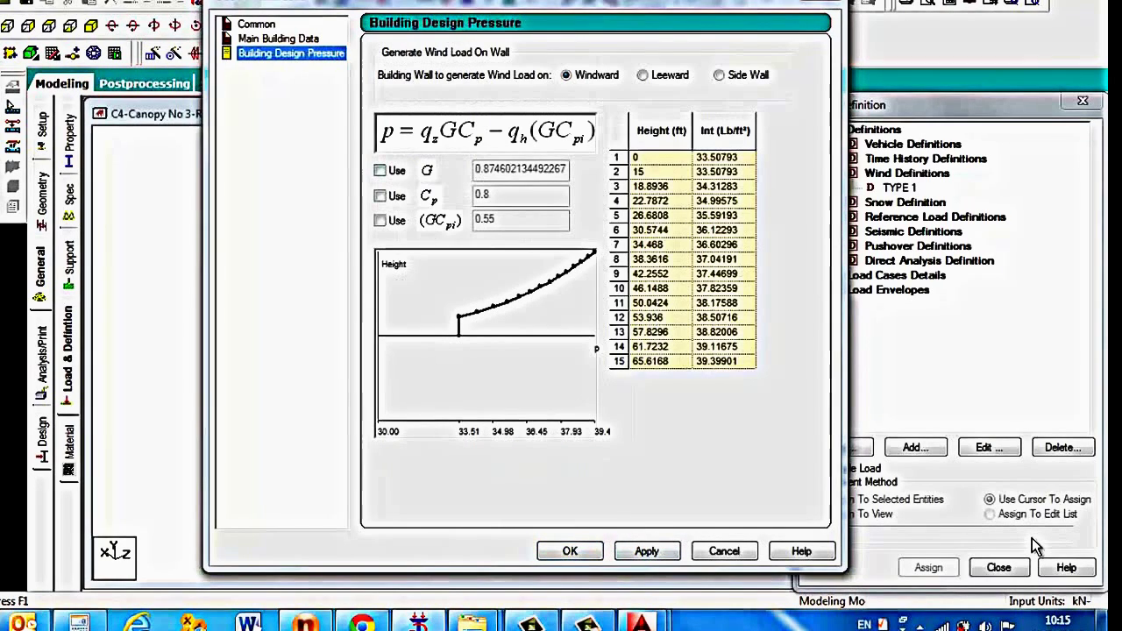
key("Tab")
key("space")
key("Tab")
key("Tab")
key("space")
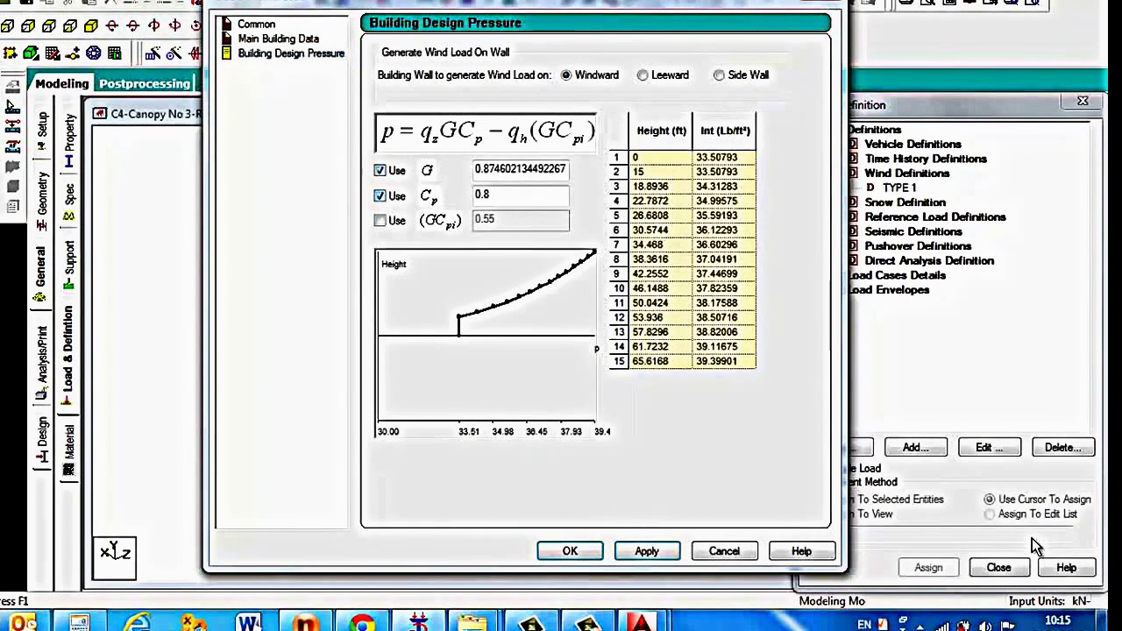
key("Tab")
key("Tab")
key("space")
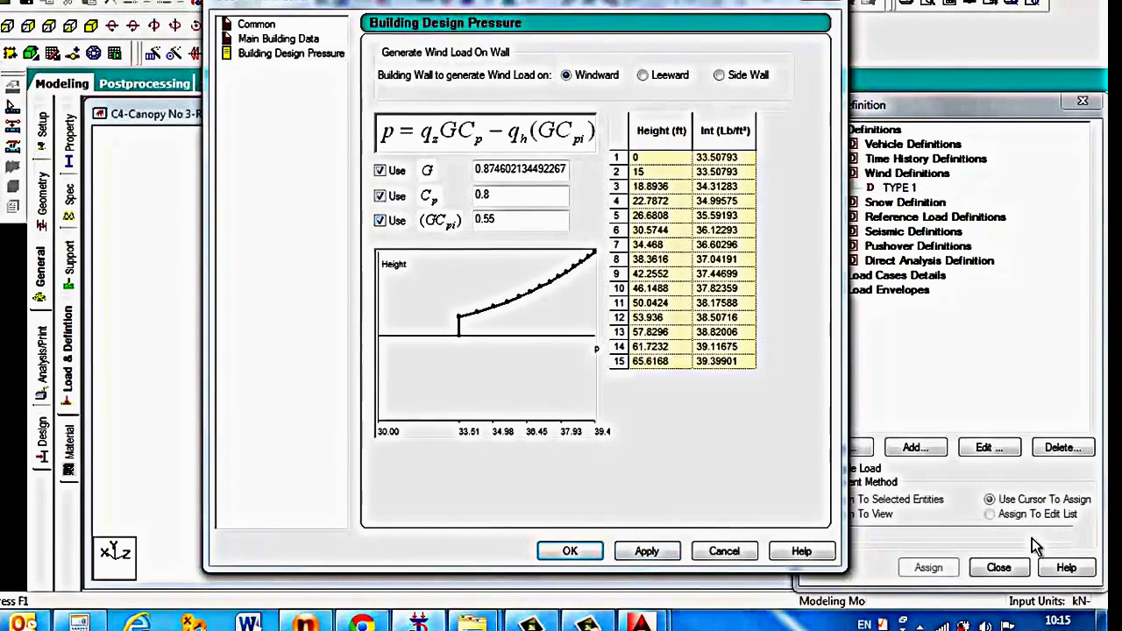
key("Return")
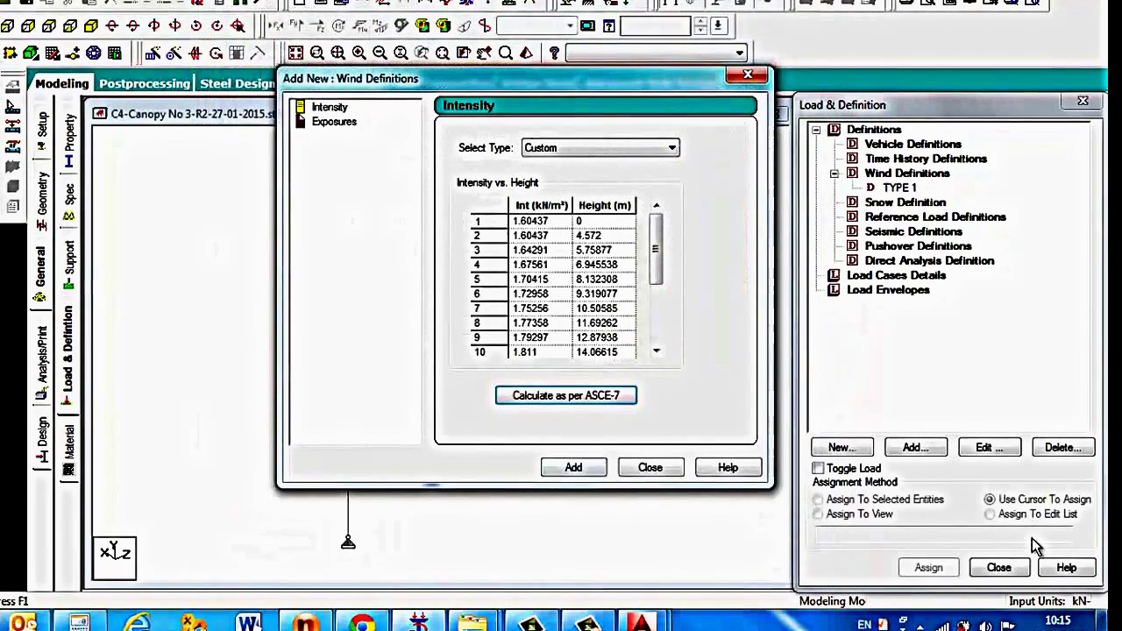
- Add the calculated intensity table and an exposure factor of 1 to wind type 1
key("Return")
key("Tab")
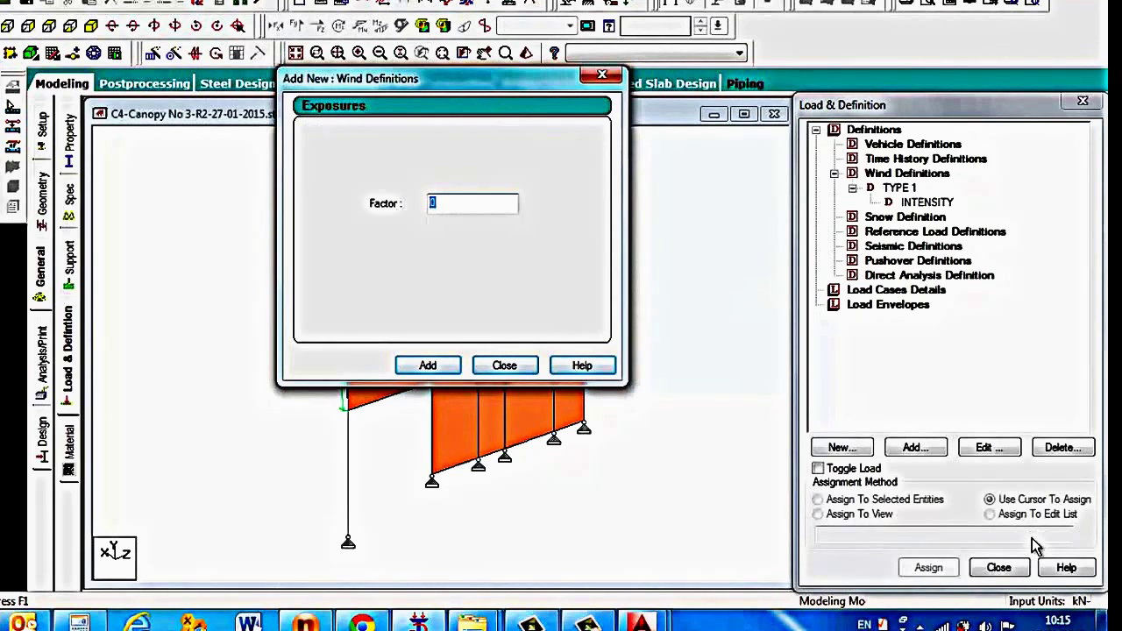
type("1")
key("Return")
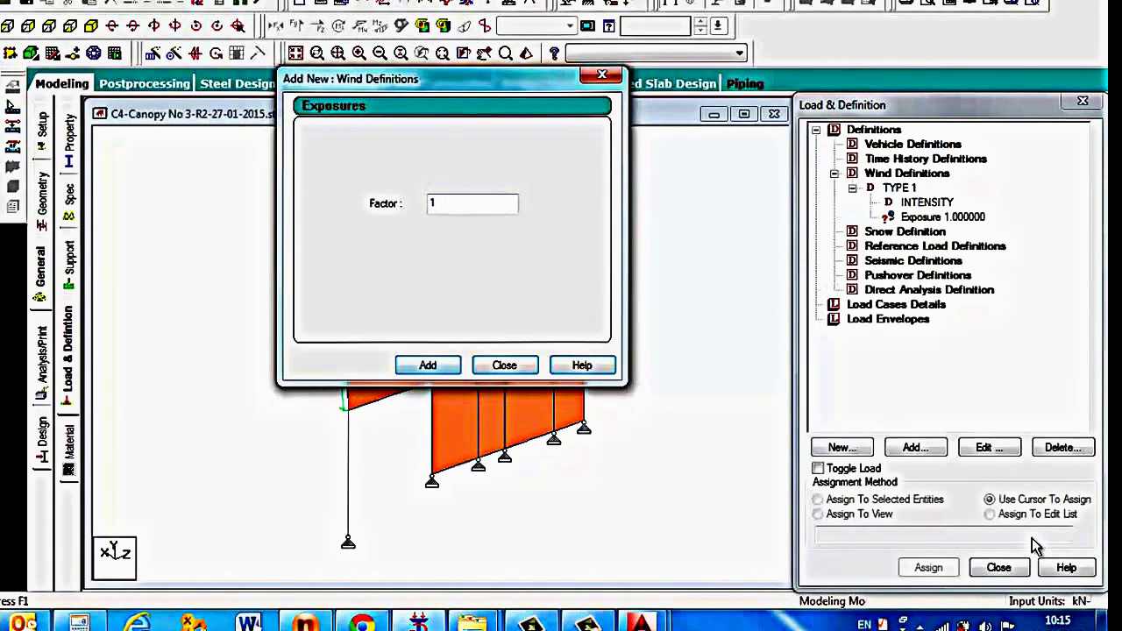
key("Escape")
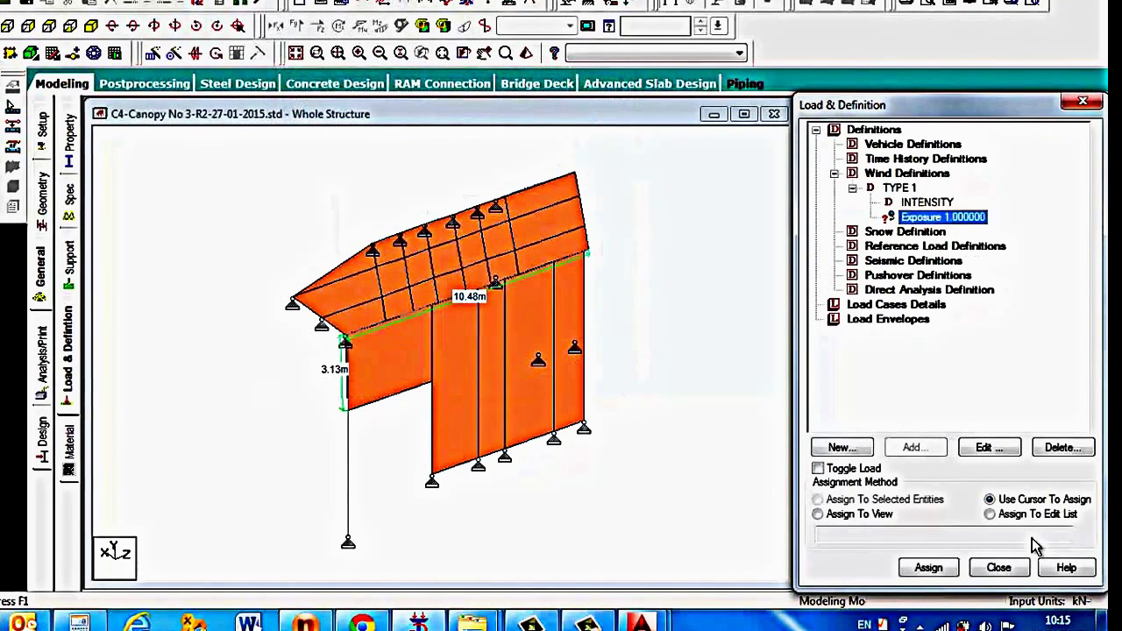
- Assign the wind exposure with factor 1 to the whole view
key("Return")
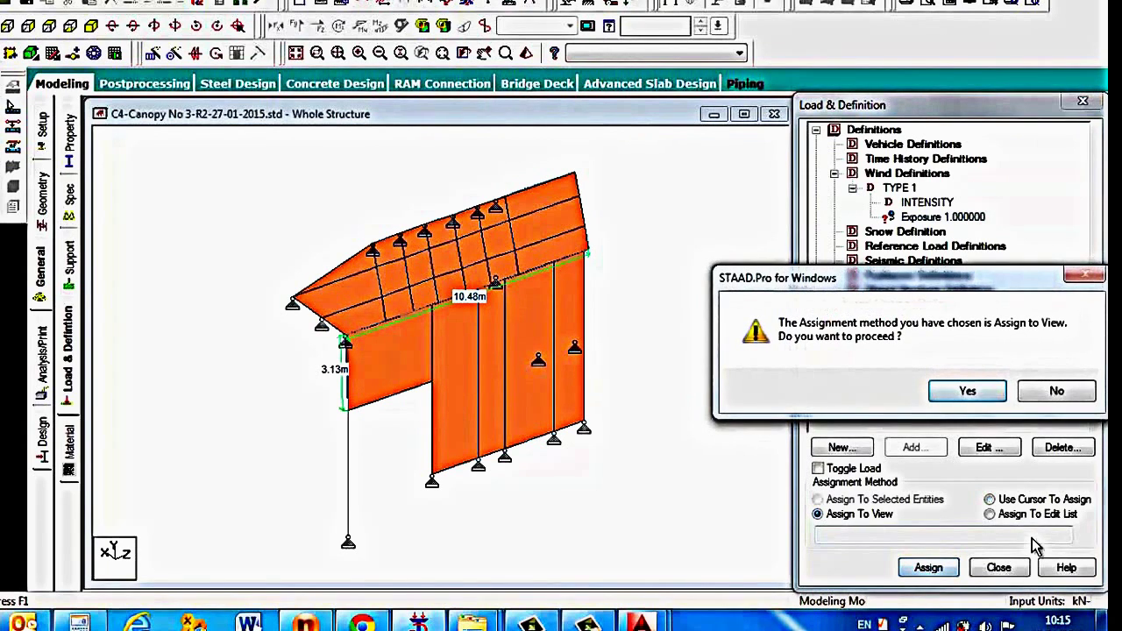
key("Return")
key("Return")
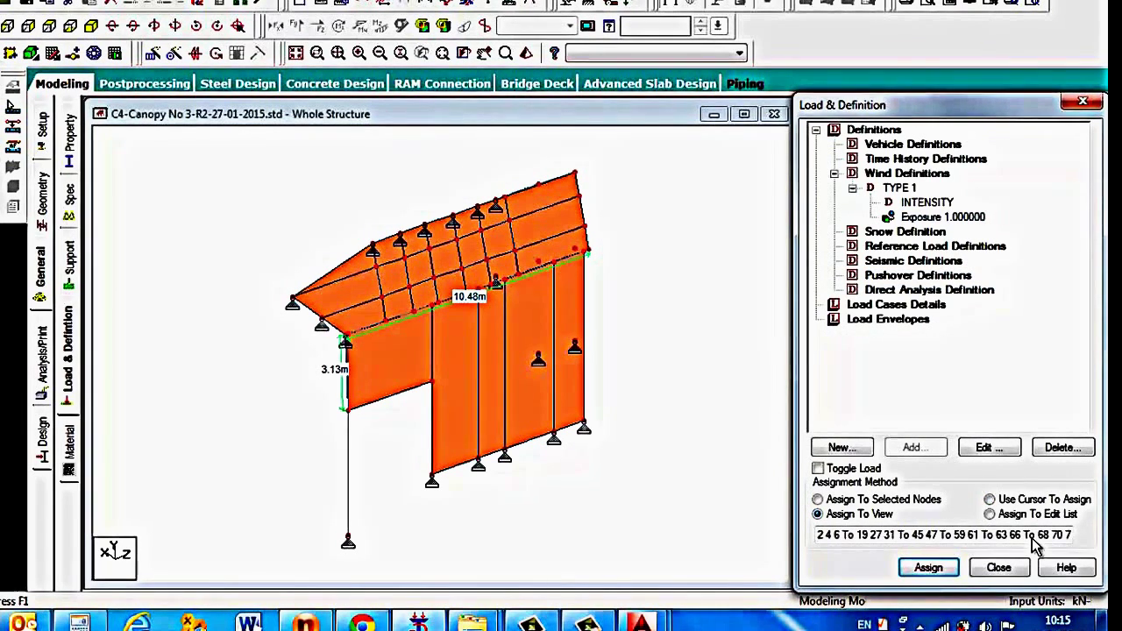
- Start a new seismic definition and set its code type to UBC 1997
key("Down")
key("Down")
key("Down")
key("Tab")
key("Tab")
key("Return")
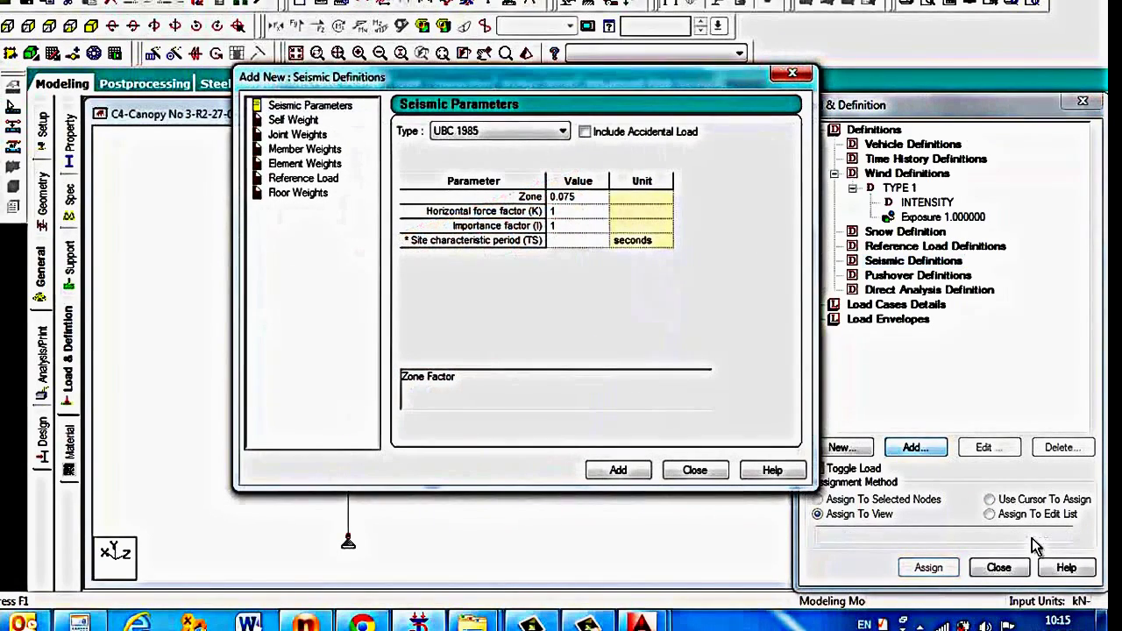
key("Tab")
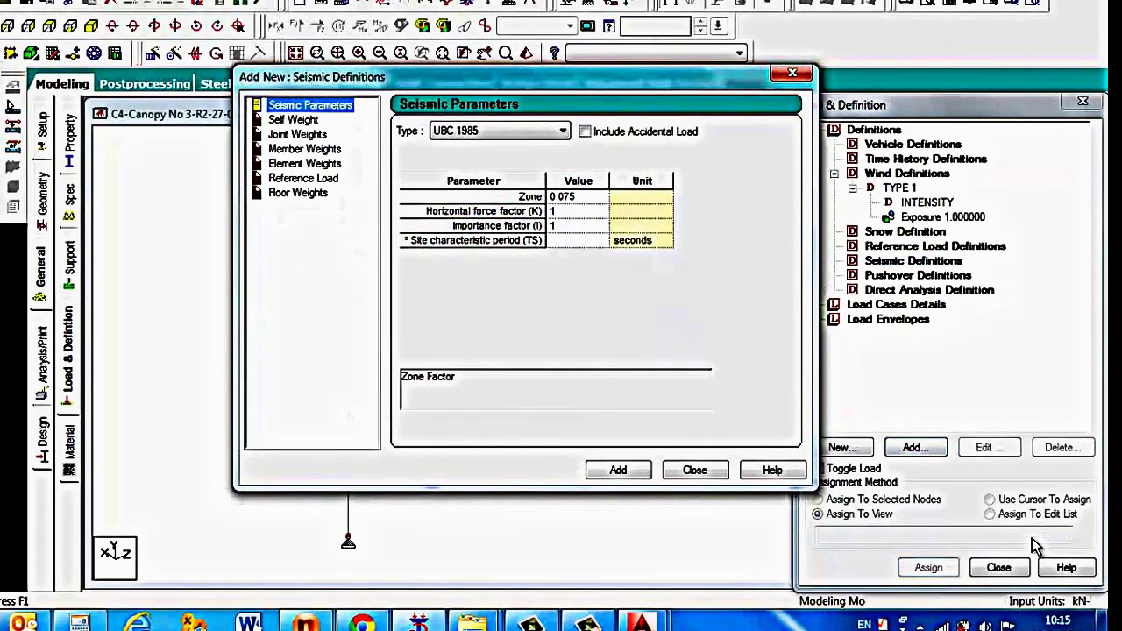
key("Tab")
key("alt+Down")
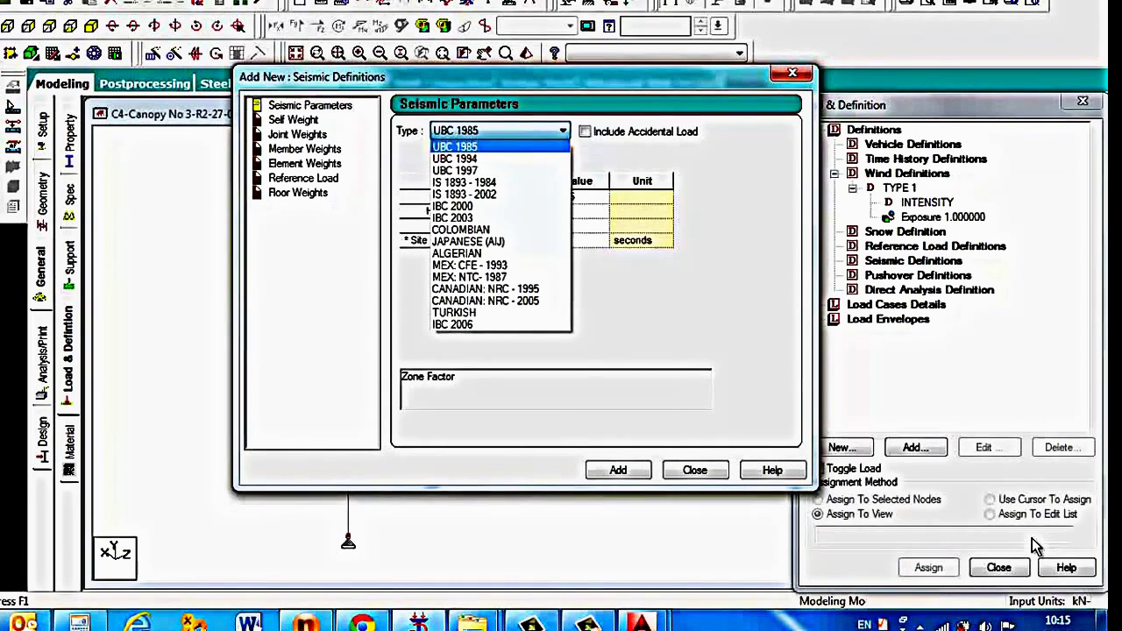
key("Down")
key("Down")
key("Return")
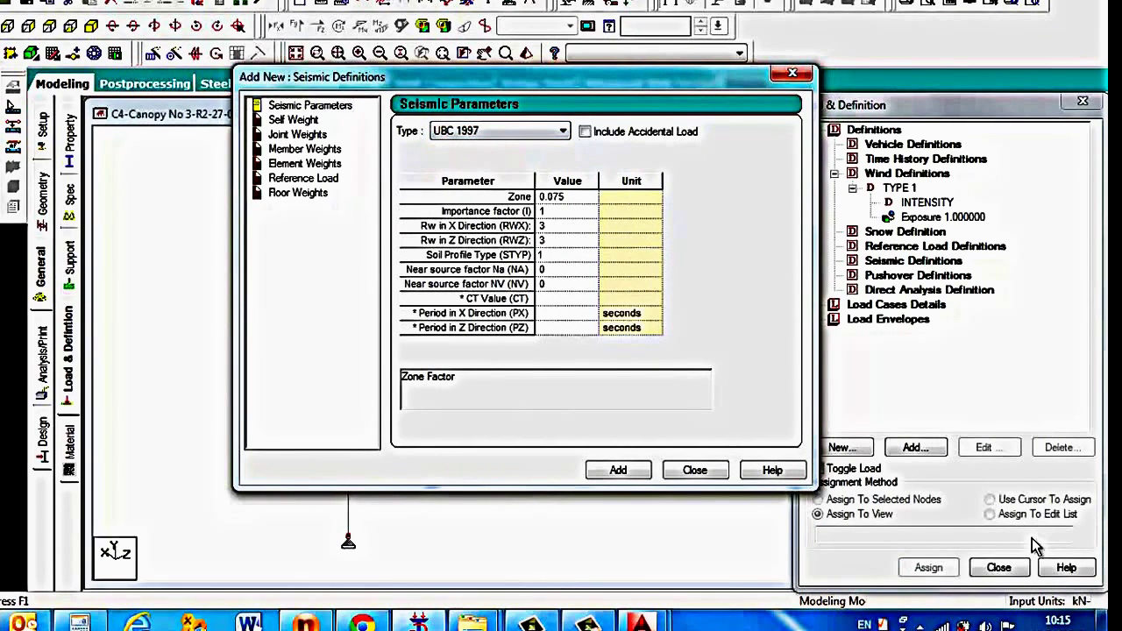
- Set the seismic zone factor to 0.015 and accept the auto-save of the file
key("Tab")
key("shift+Left")
key("shift+Left")
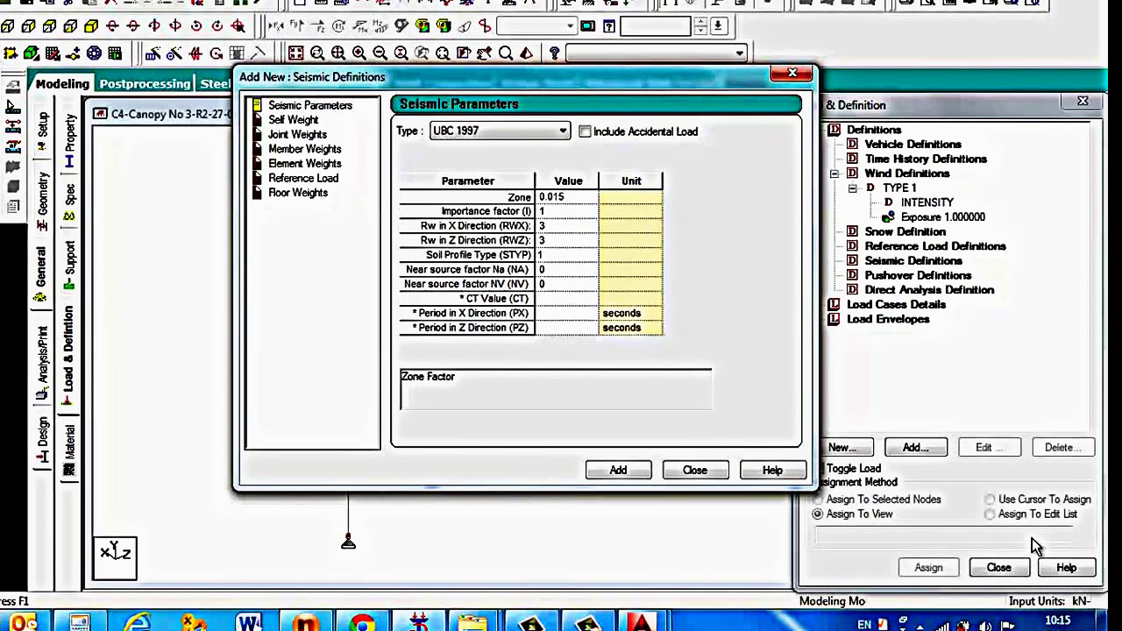
key("Down")
key("Down")
key("Down")
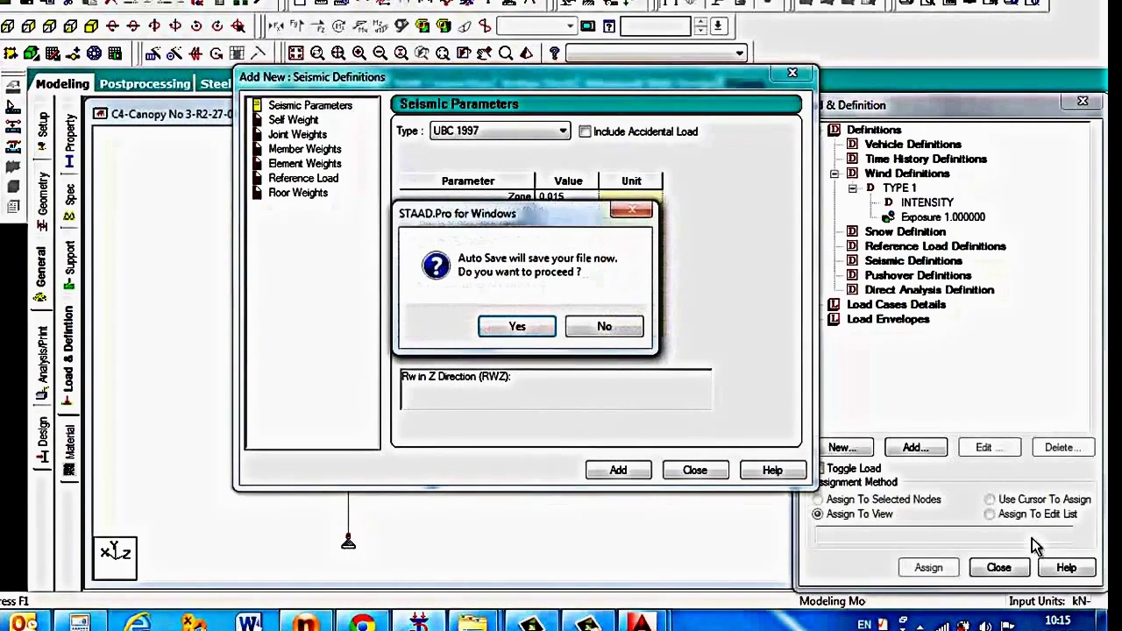
key("Return")
- Add the UBC 1997 parameters and a self-weight factor of 1 to the seismic definition, and close the dialog
key("Return")
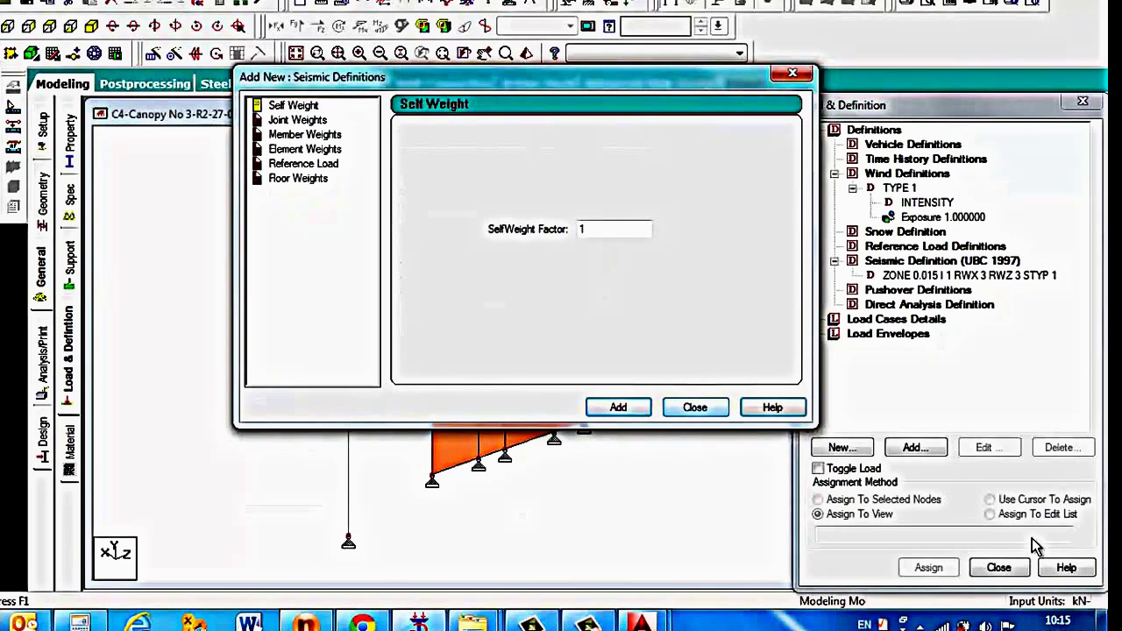
key("Return")
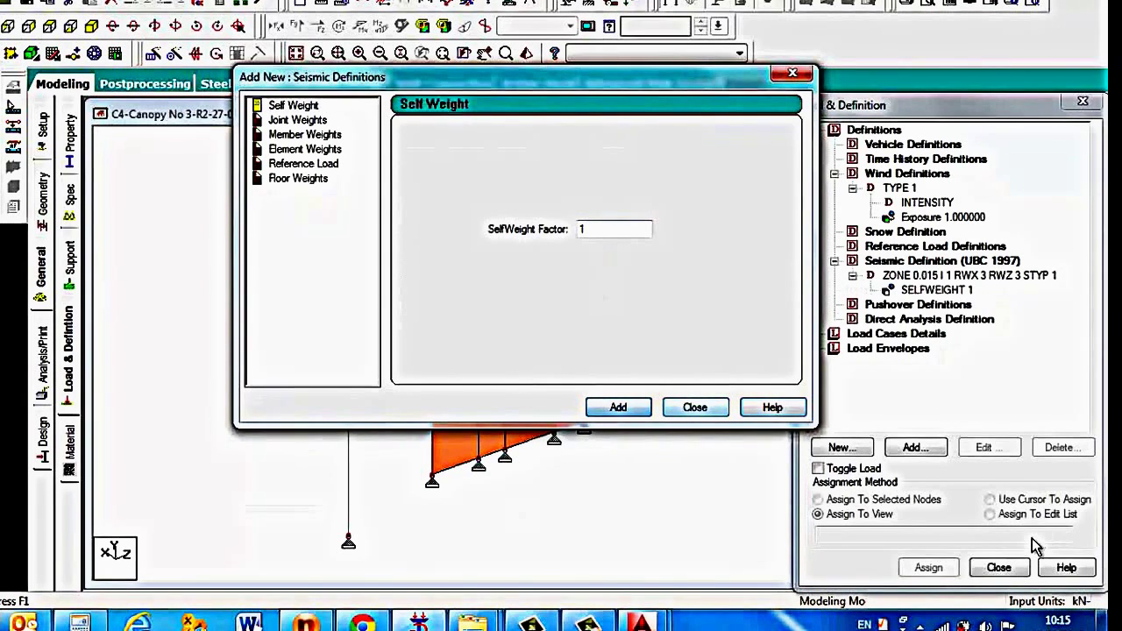
key("Return")
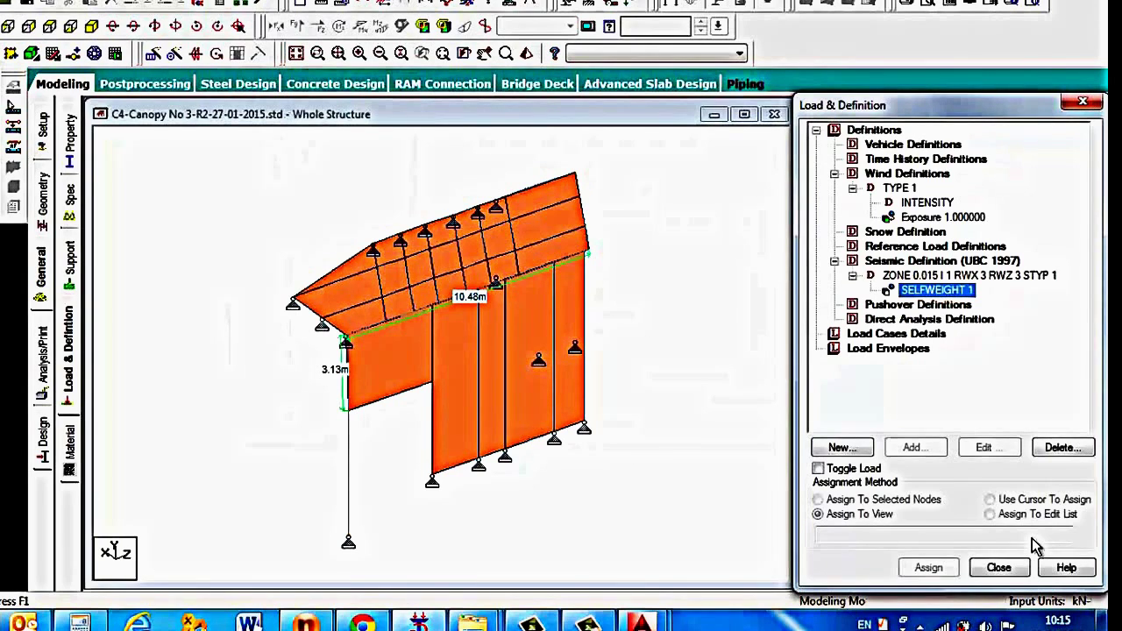
- Start a new primary load case with the Seismic loading type
key("Down")
key("Down")
key("Down")
key("alt+a")
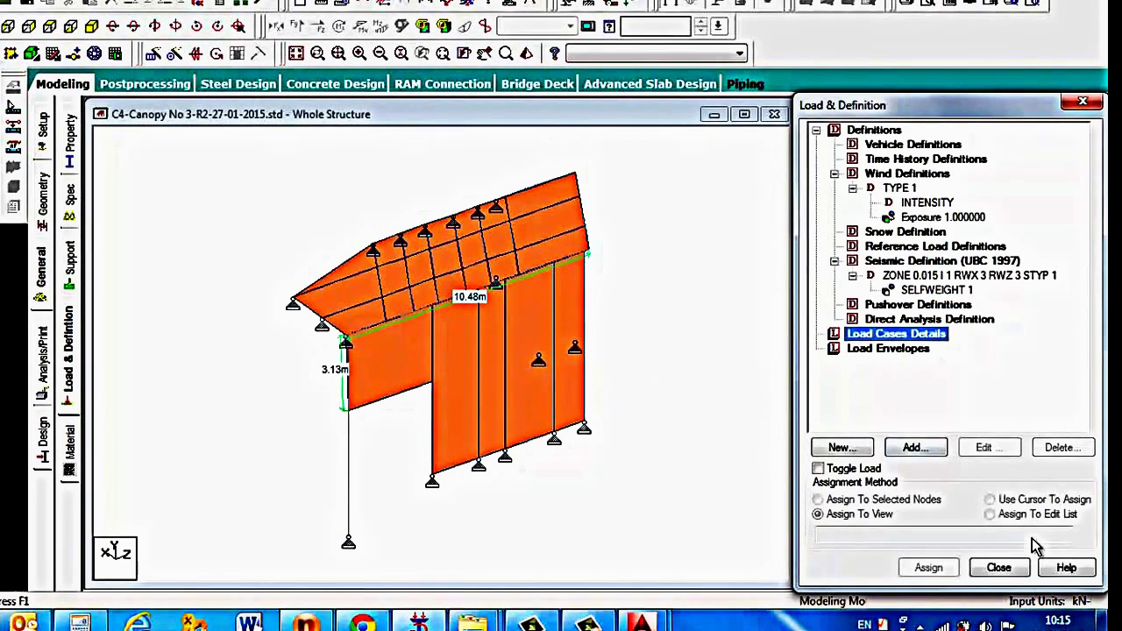
key("Tab")
key("alt+Down")
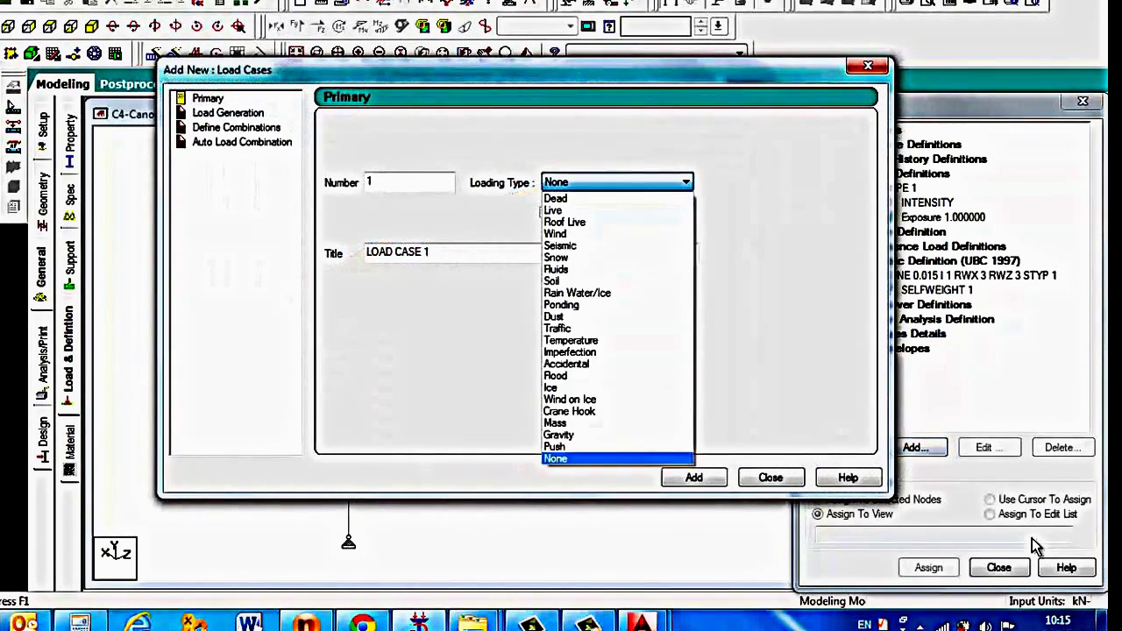
key("s")
key("Return")
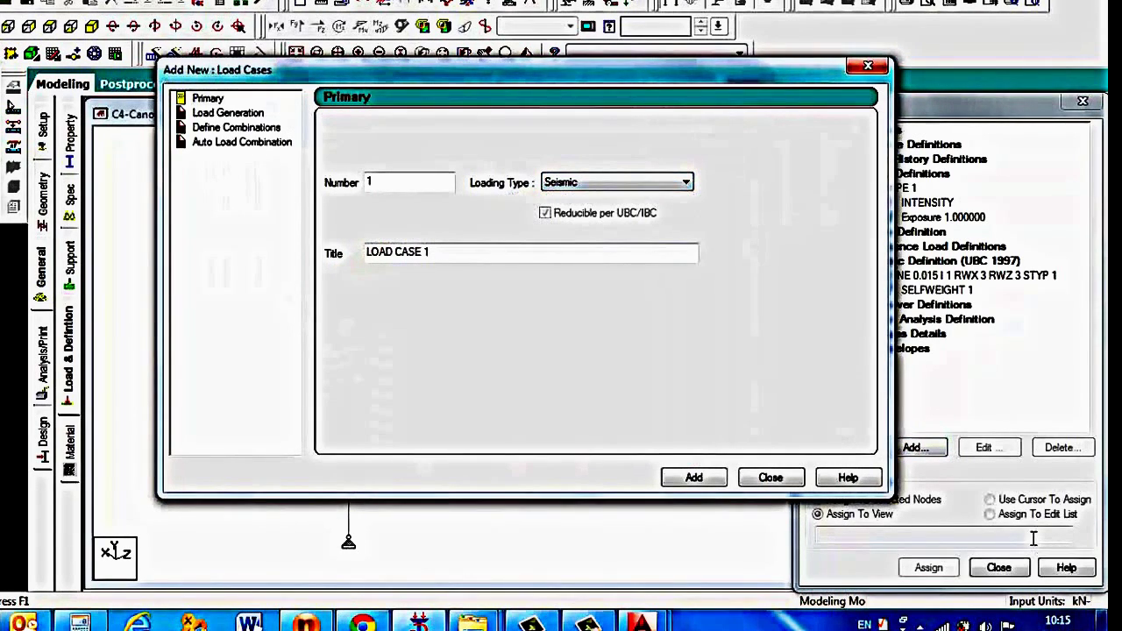
- Title load case 1 SEISMIC X+ and add it
key("Tab")
key("Tab")
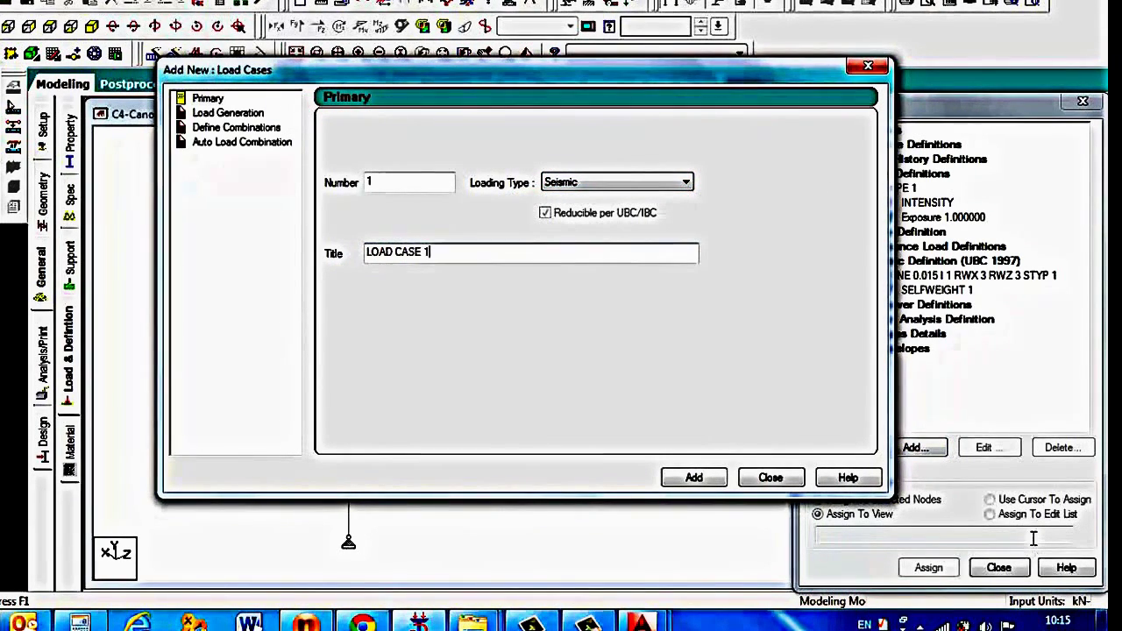
type("S")
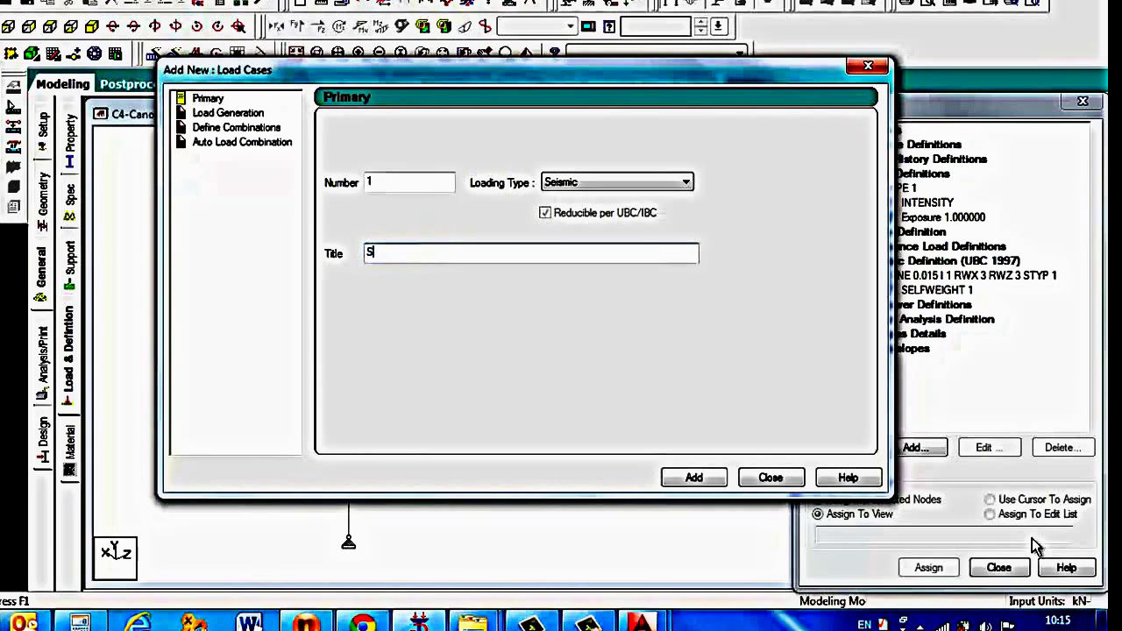
type("EISMIC ")
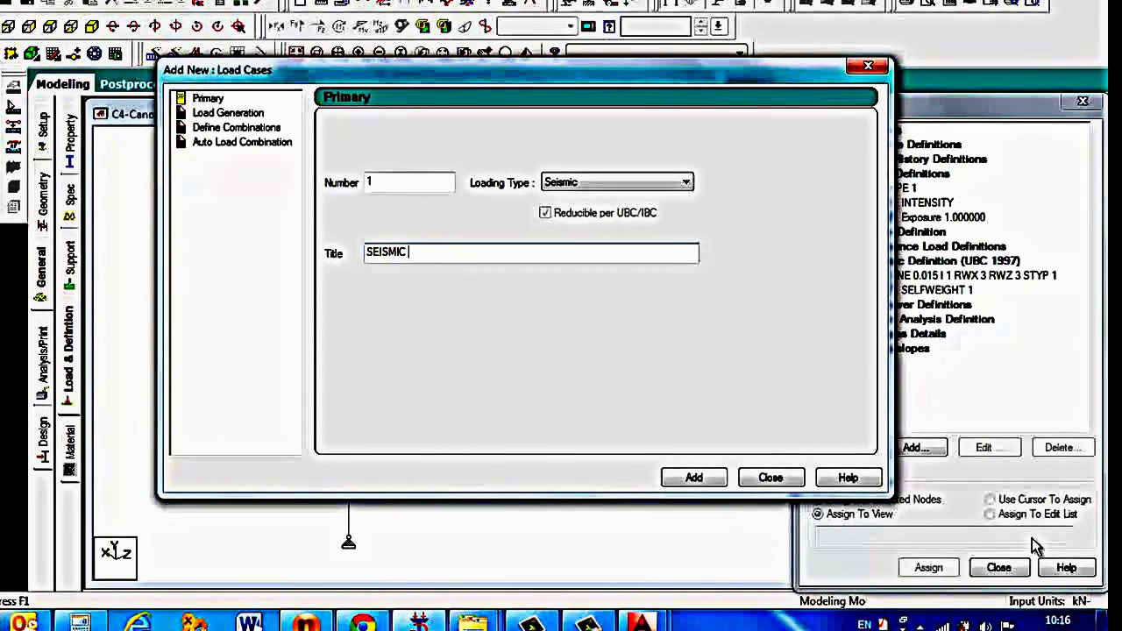
type("X+")
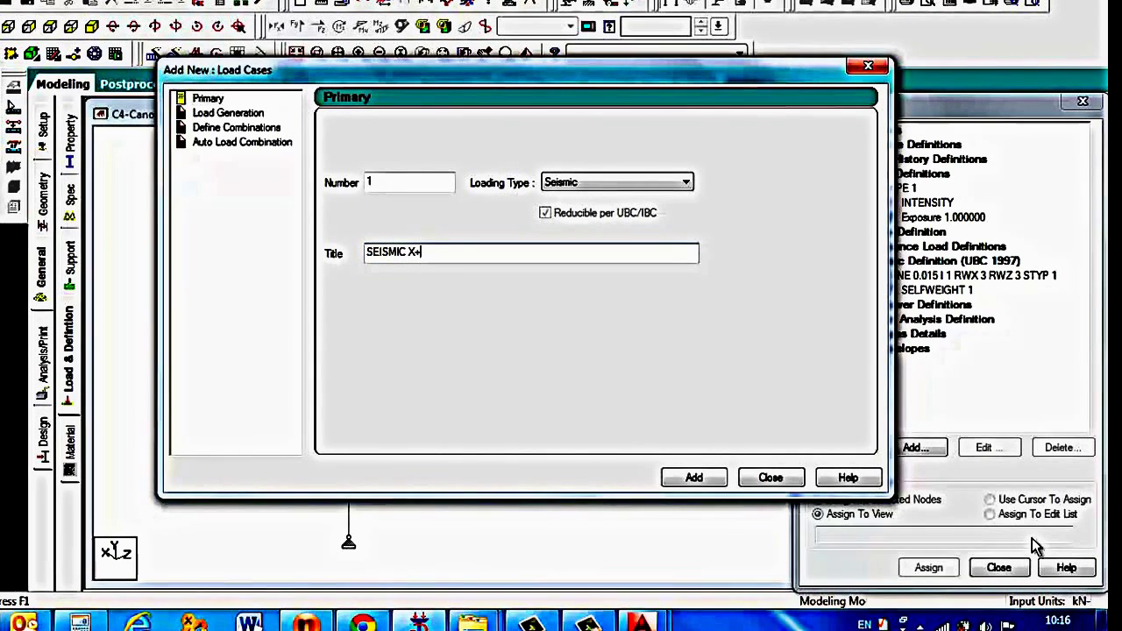
key("Return")
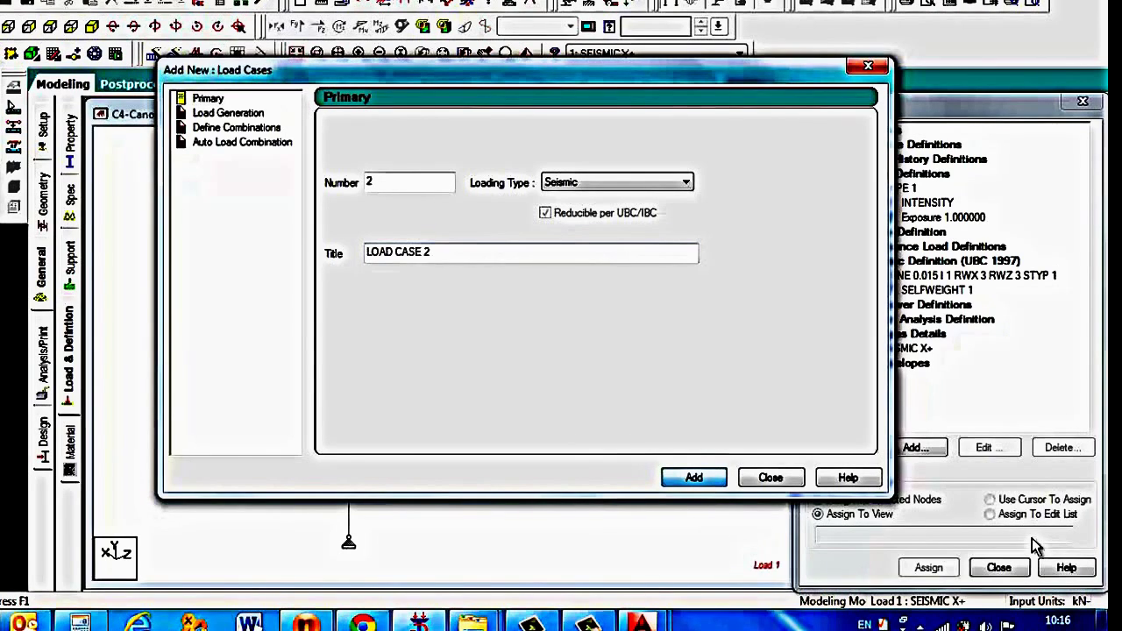
- Add a second seismic load case titled SEISMIC X-
key("Tab")
type("SE")
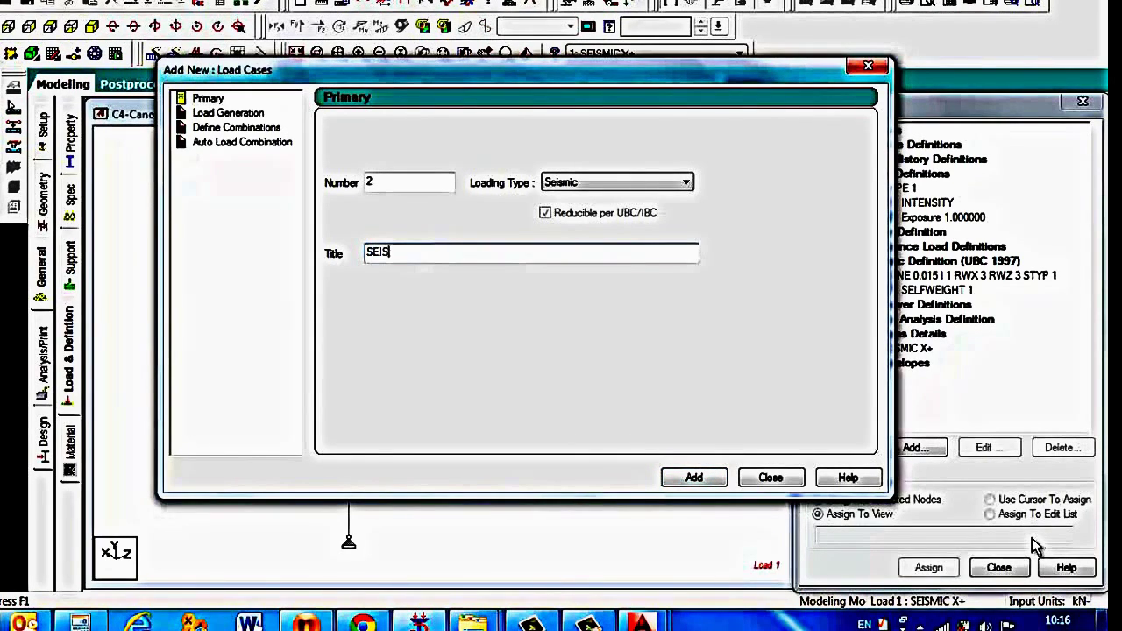
type("ISMIC X")
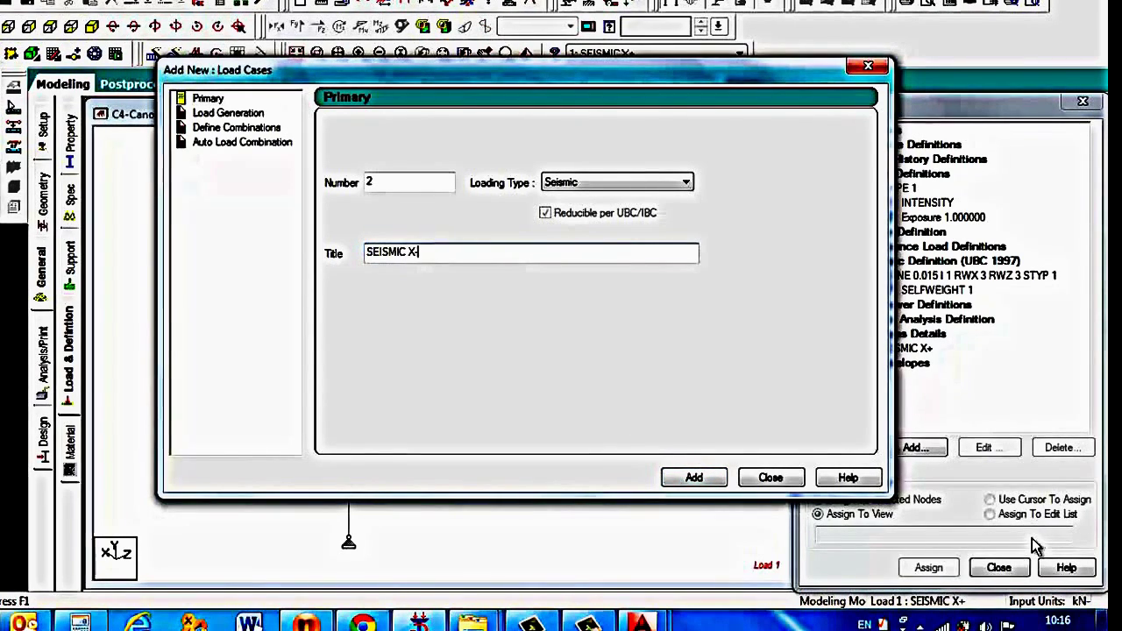
type("-")
key("Return")
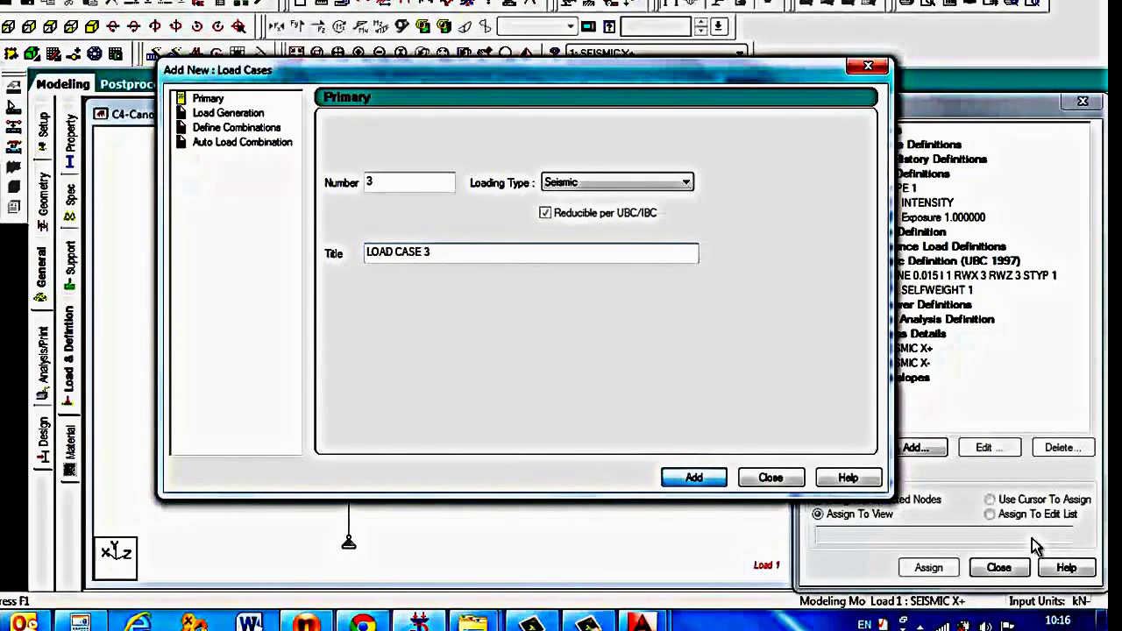
- Add a third seismic load case titled SESMIC Z+
key("Tab")
type("S")
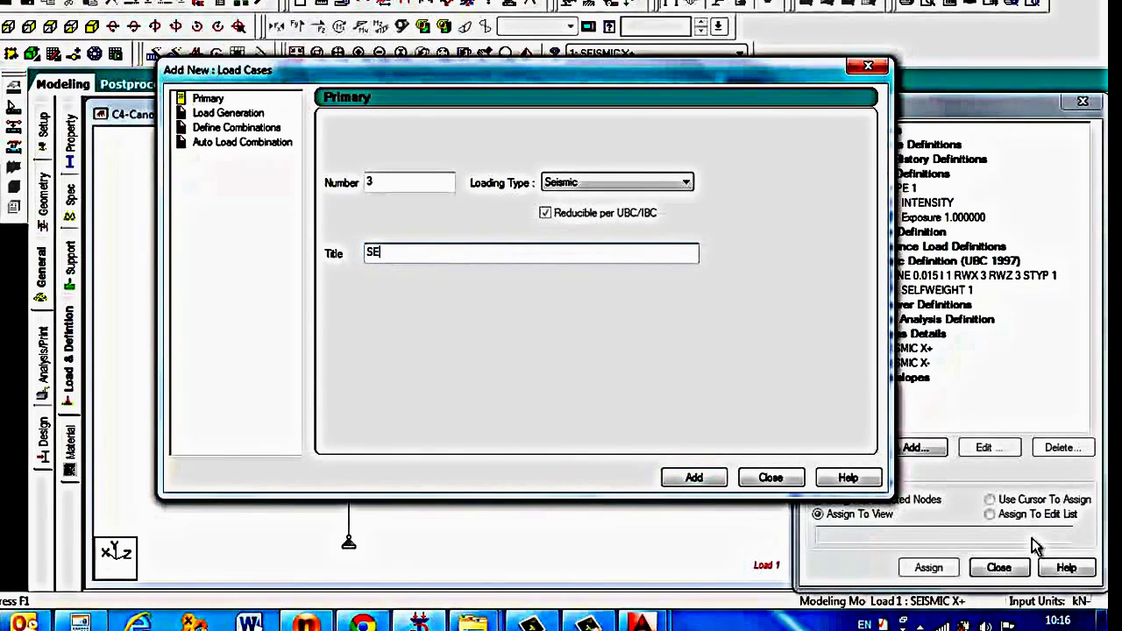
type("EISMIC Z=")
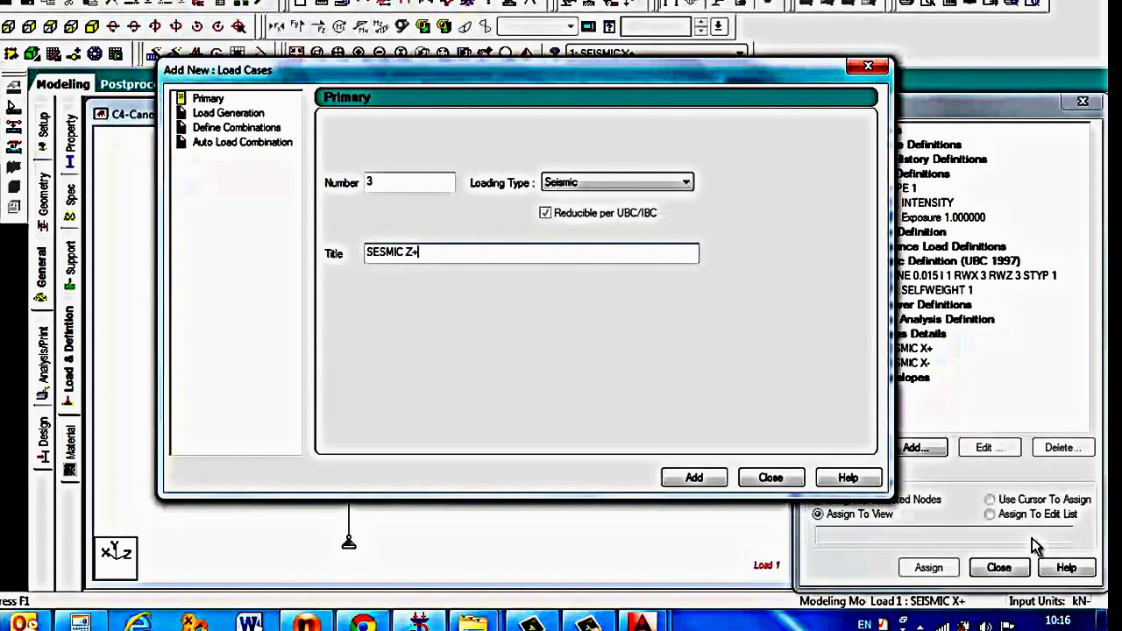
key("Return")
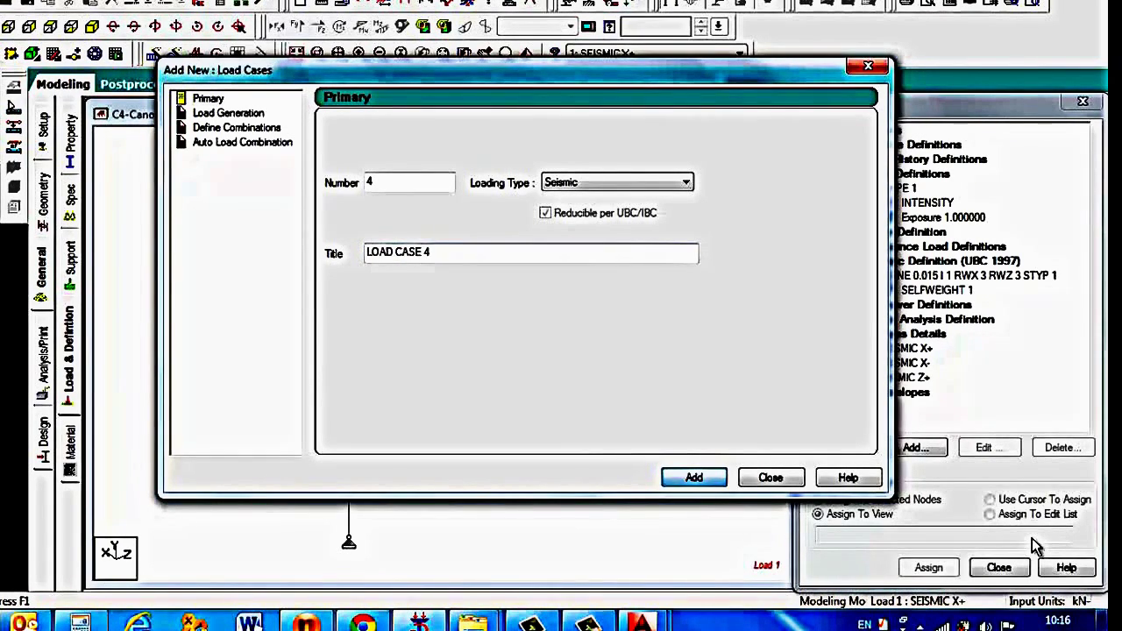
- Add a fourth seismic load case titled SEISMIC Z-
key("shift+Home")
type("SEIS")
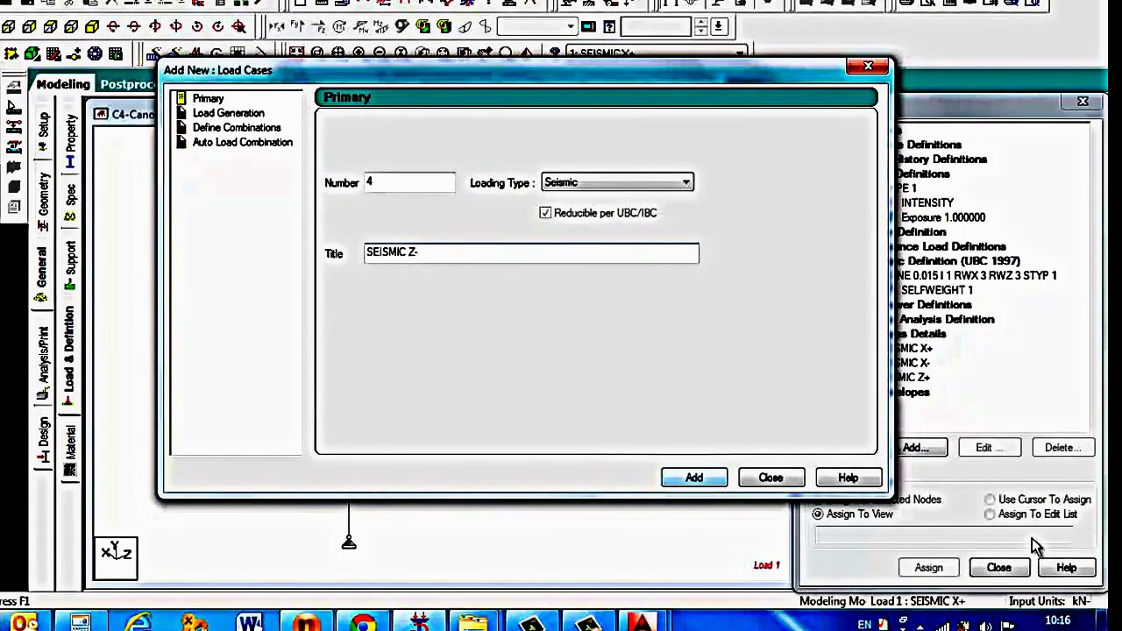
key("Return")
- Add load case 5 with the Dead loading type and the title DEAD
key("alt+Down")
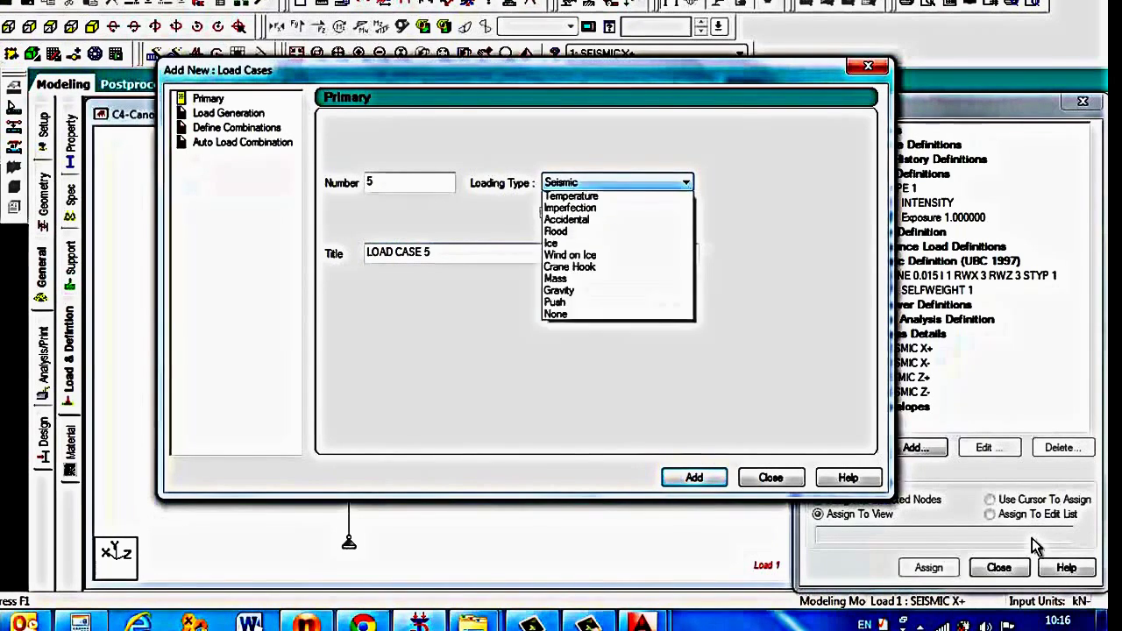
key("Home")
key("Return")
key("Tab")
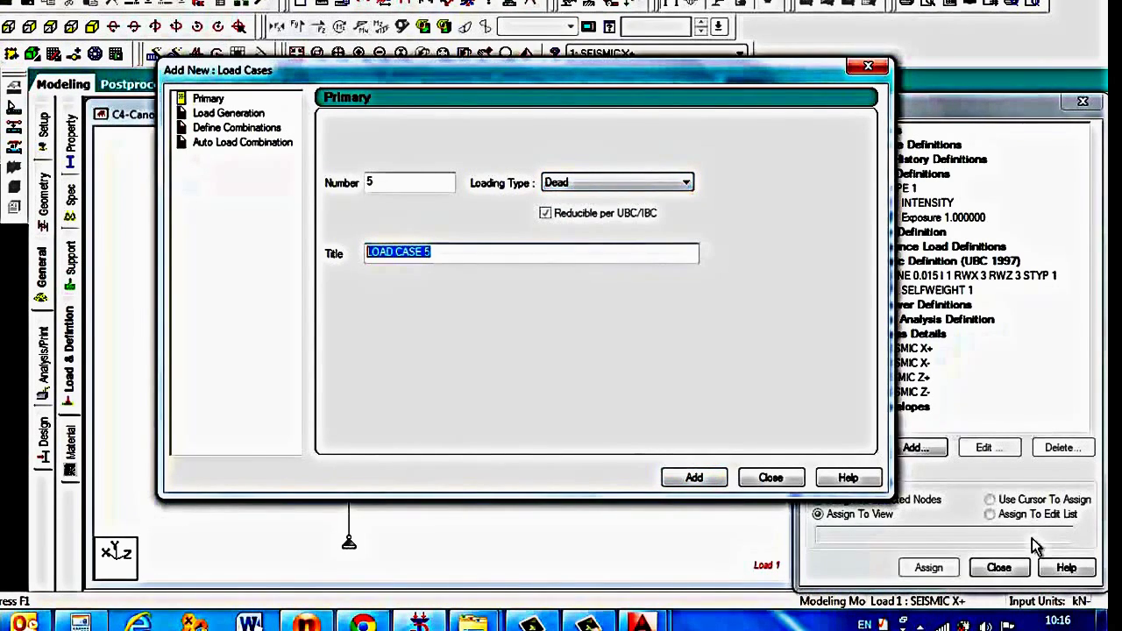
type("DEAD")
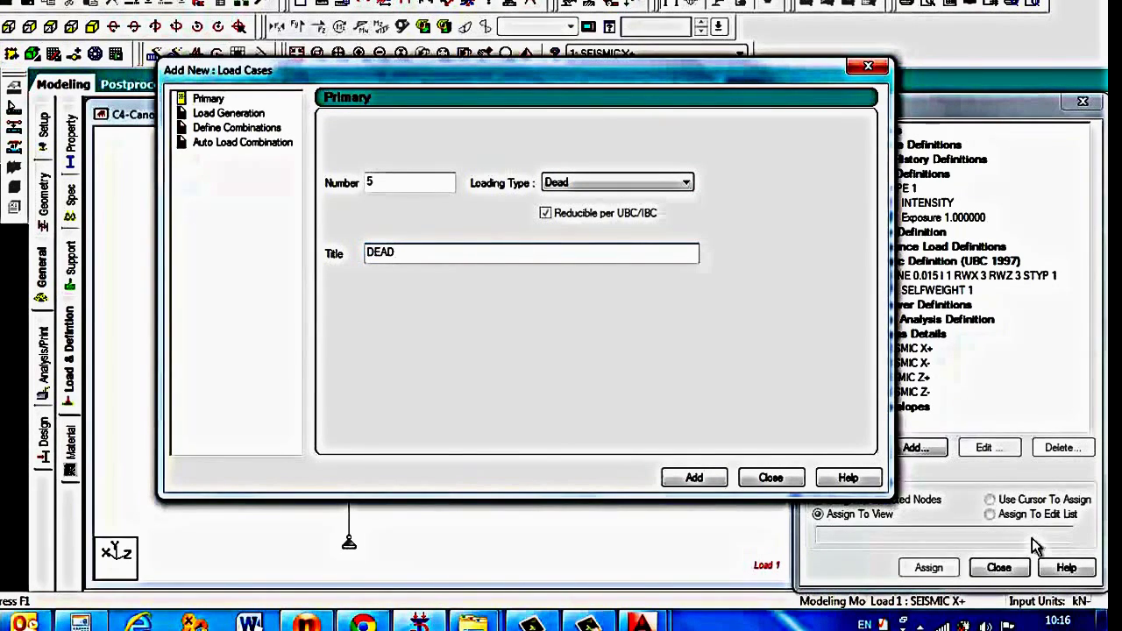
left_click(695, 478)
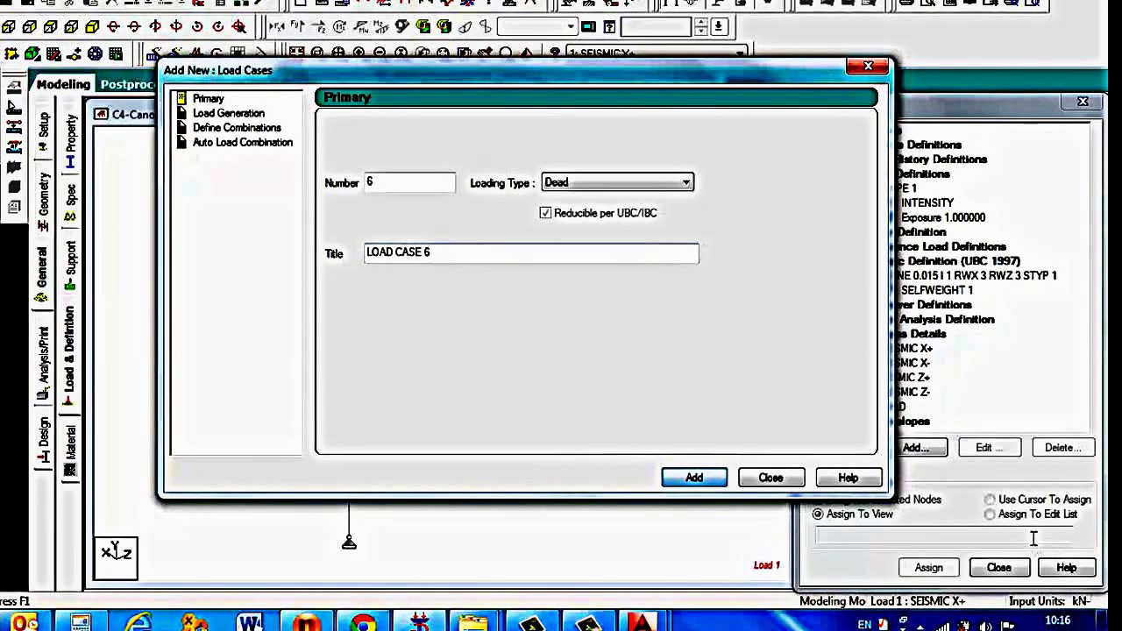
- Add load case 6 titled LIVE, keeping the Dead loading type, and close the load case dialog
left_click_drag(433, 252, 358, 253)
type("LIVE")
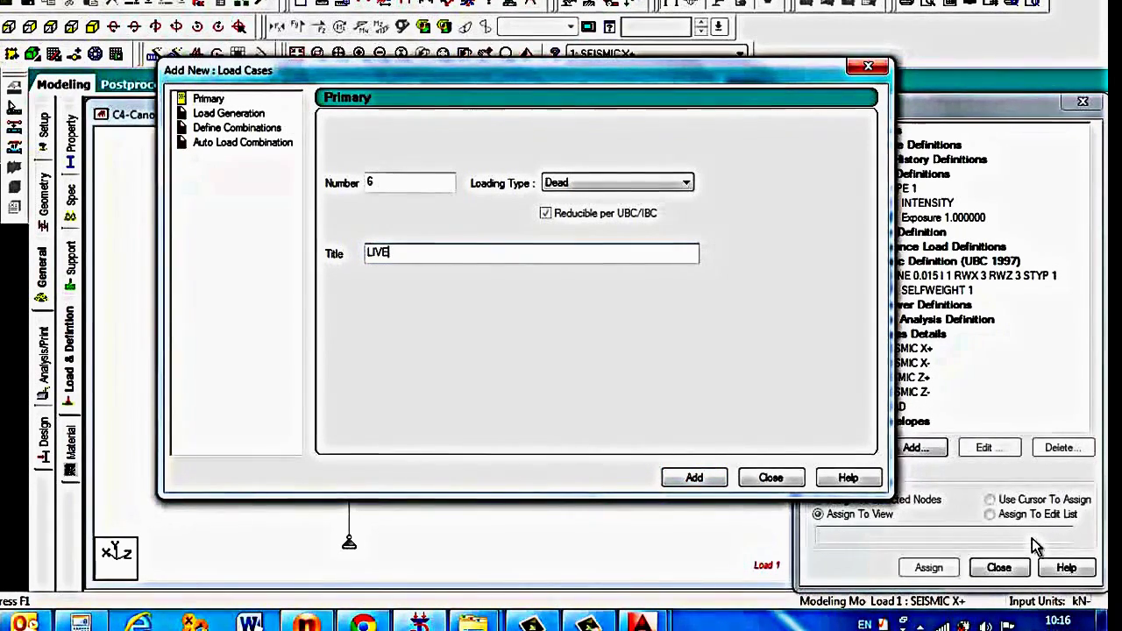
key("Return")
key("Escape")
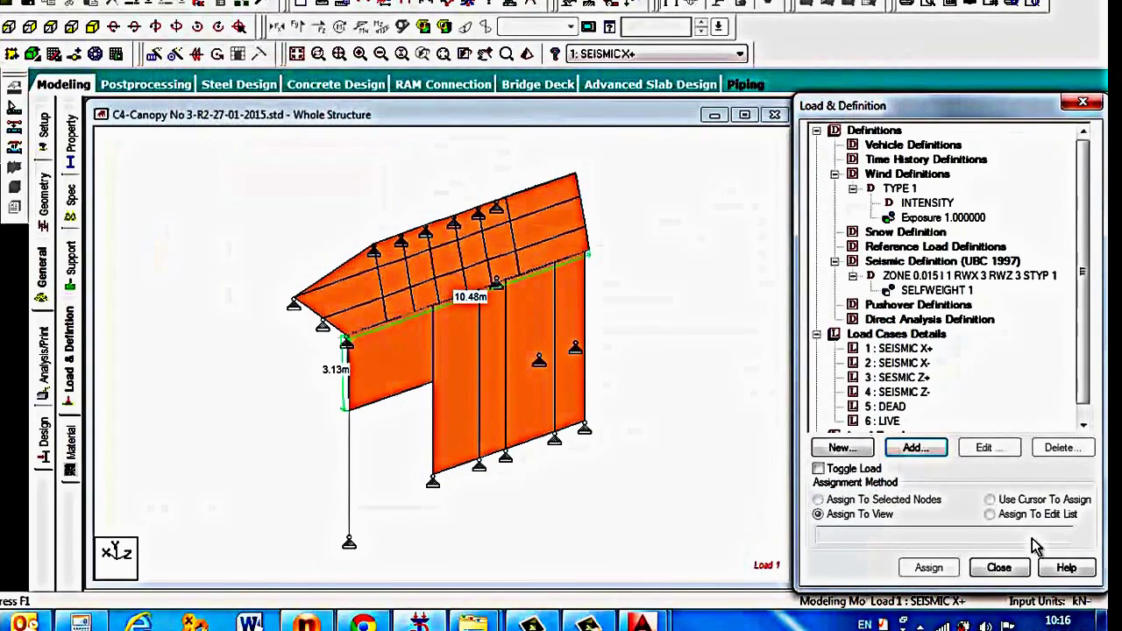
- Add an X-direction seismic load with factor 1 and accidental torsion factor 1.05 to the SEISMIC X+ case
left_click(898, 349)
left_click(915, 448)
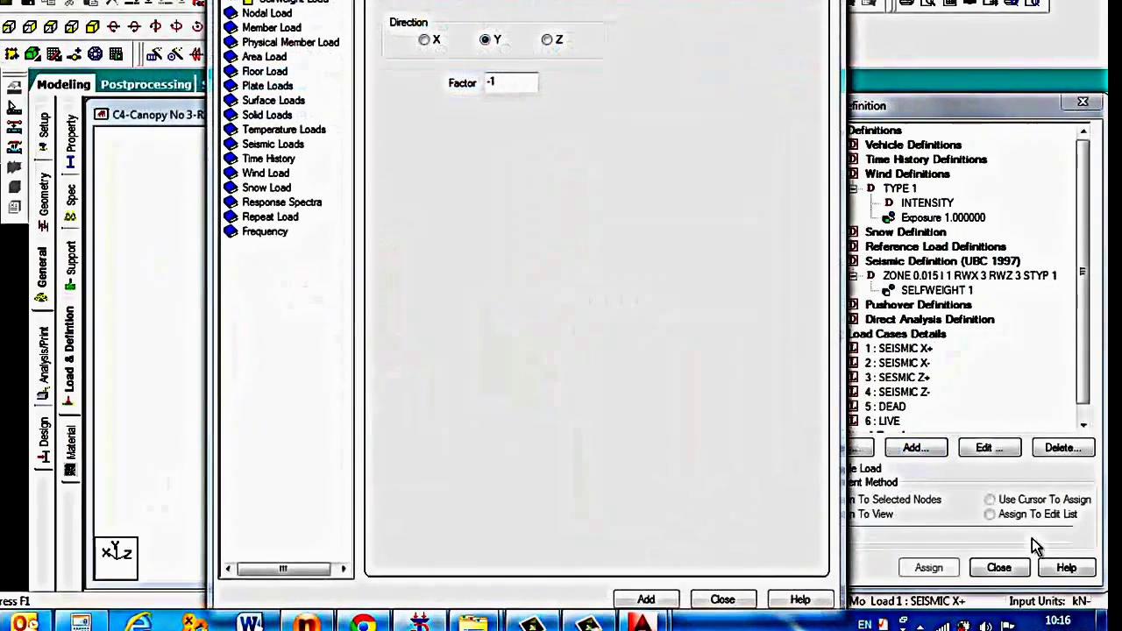
left_click(273, 144)
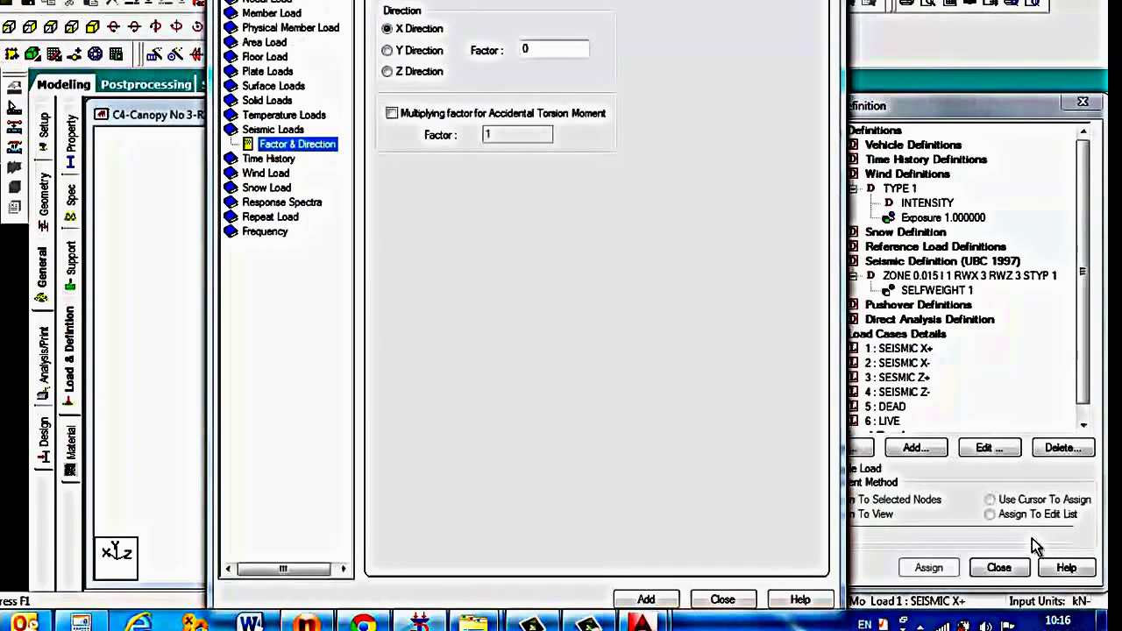
key("Tab")
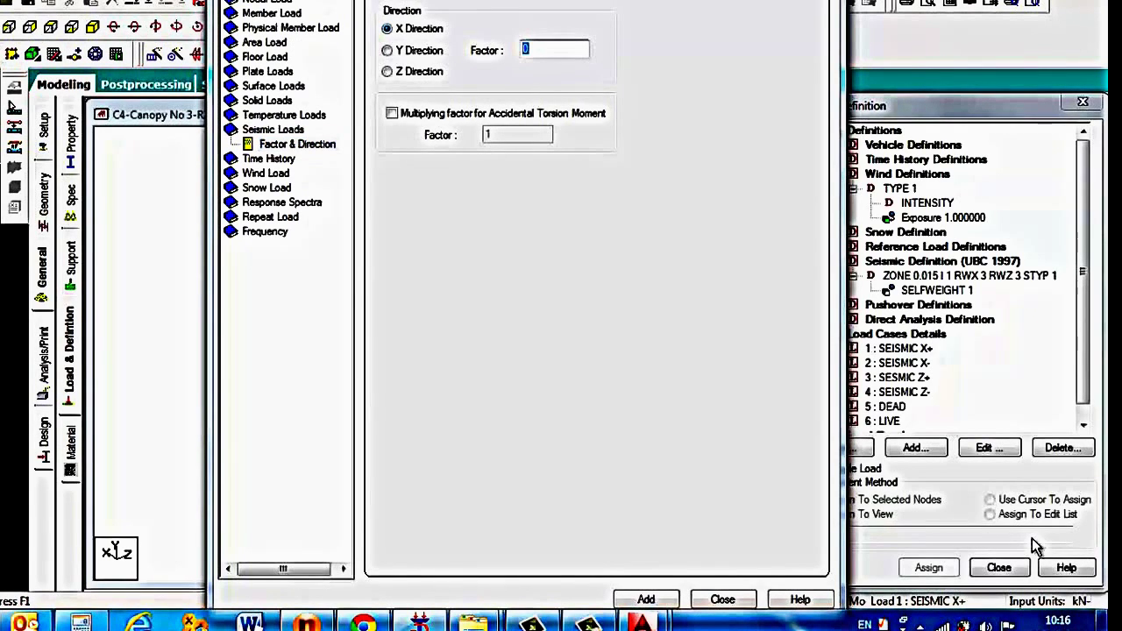
left_click(392, 113)
left_click(517, 135)
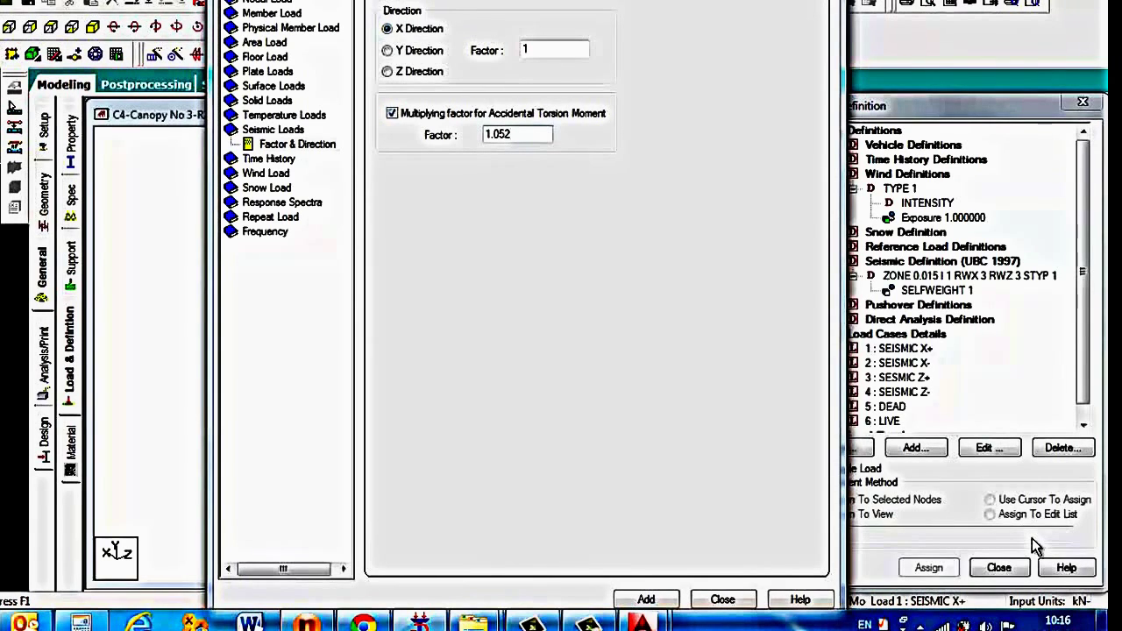
key("Return")
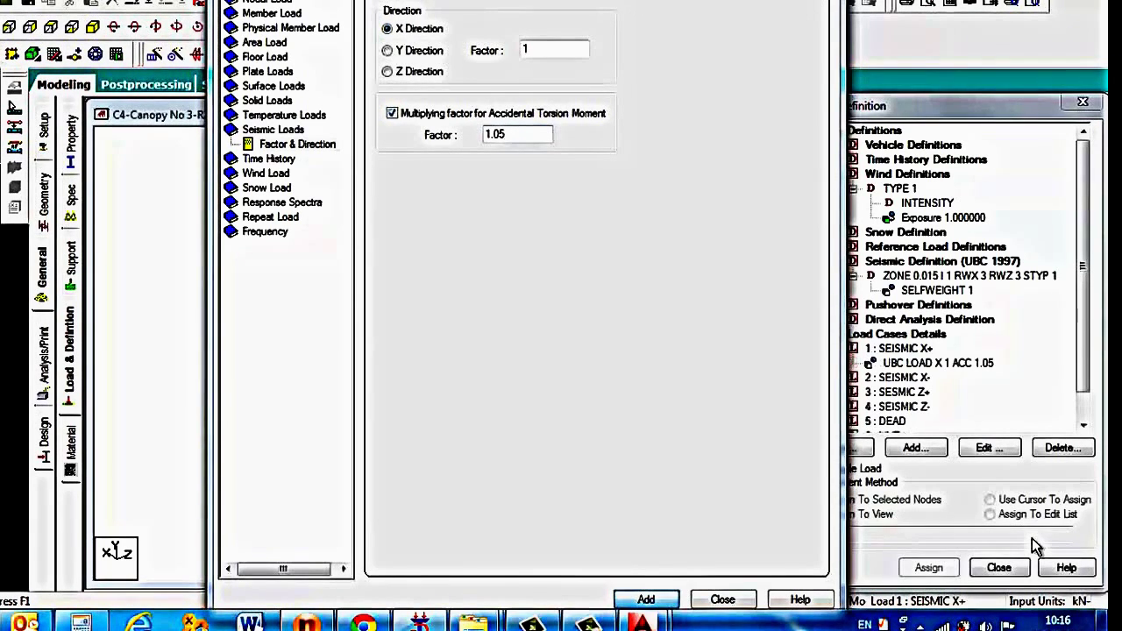
- Add an X-direction seismic load with factor -1 and accidental torsion factor 1.05 to the SEISMIC X- case
key("Escape")
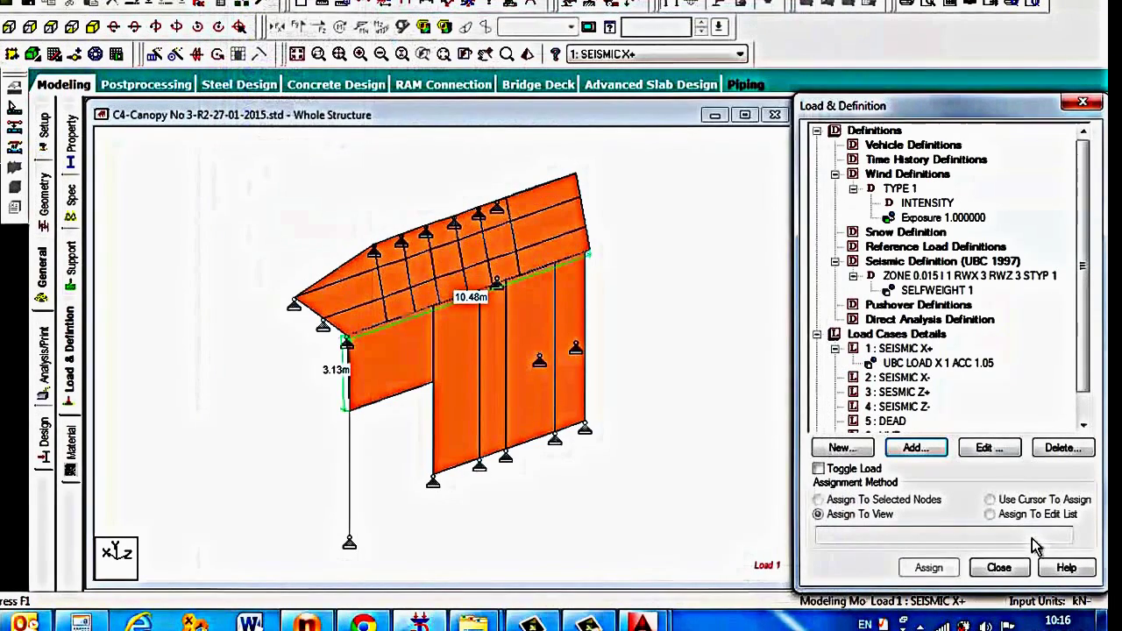
key("Down")
key("Return")
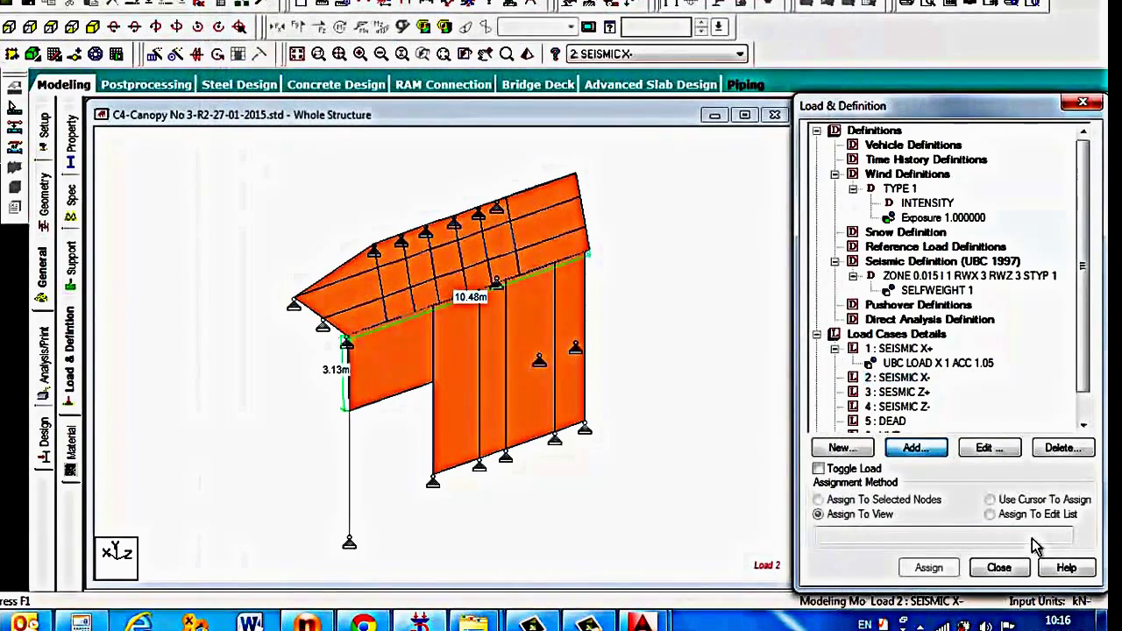
key("s")
key("s")
key("s")
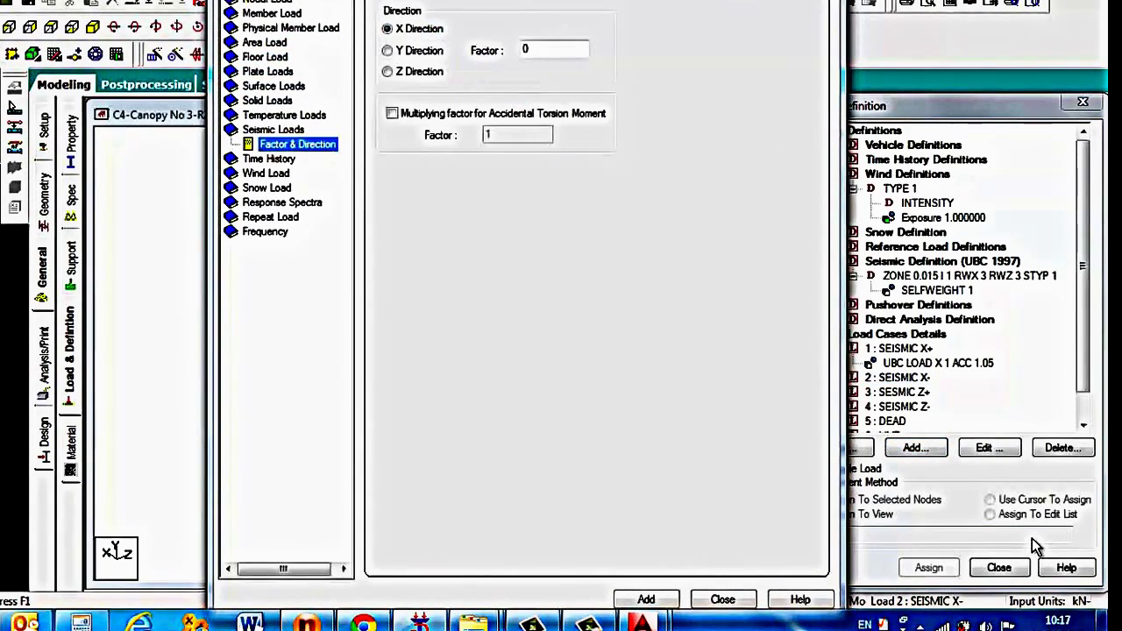
key("Tab")
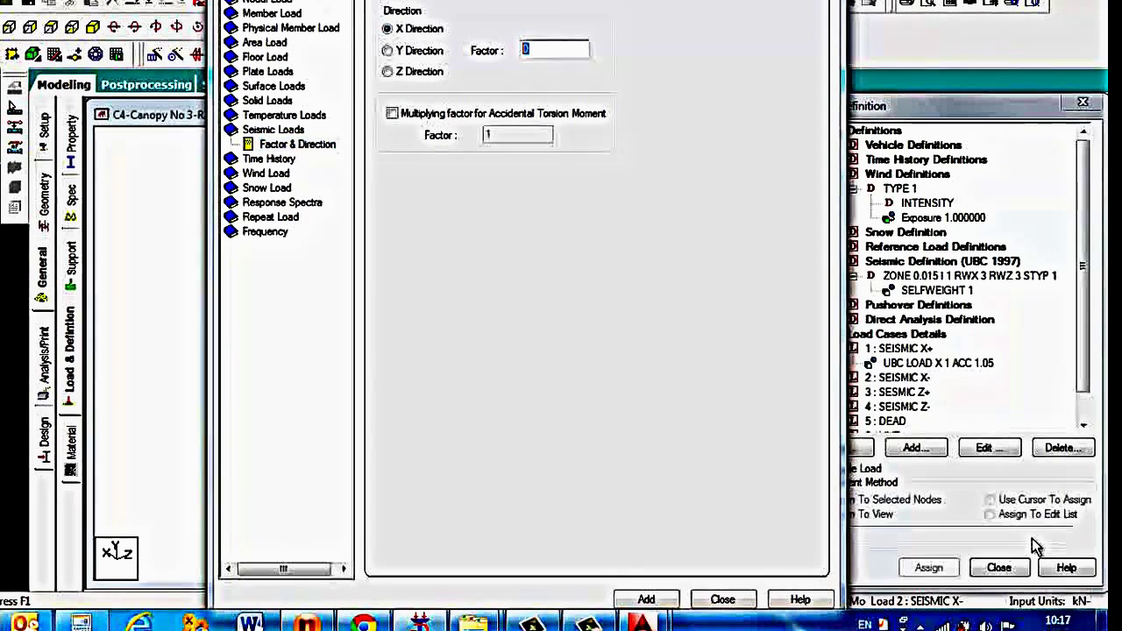
type("-")
key("Tab")
key("space")
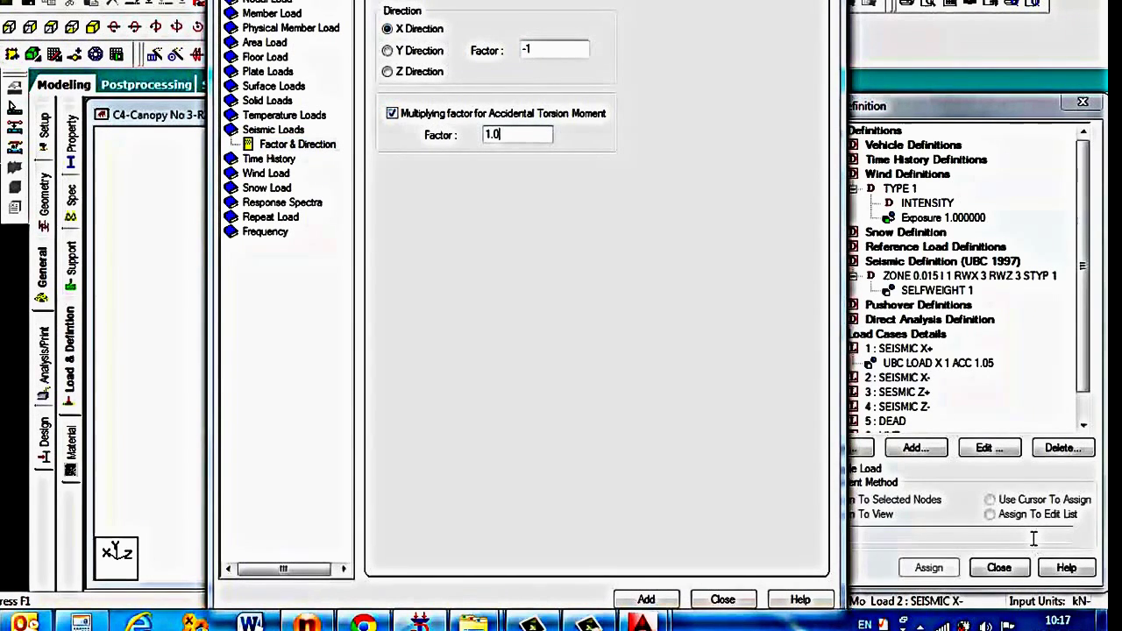
key("Tab")
key("Return")
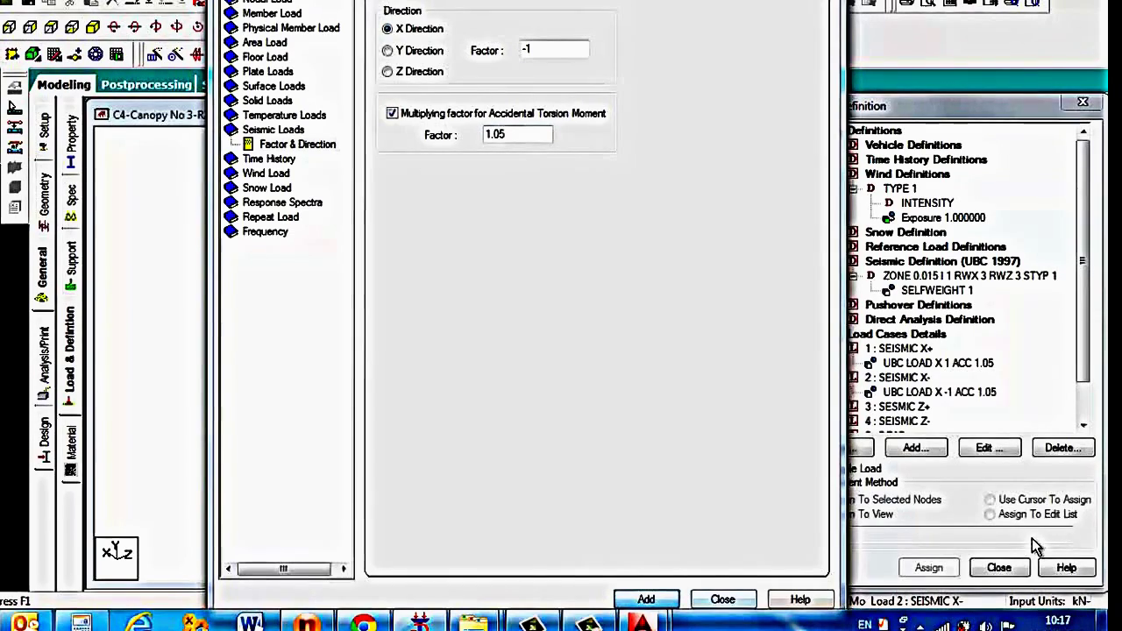
key("Tab")
key("Return")
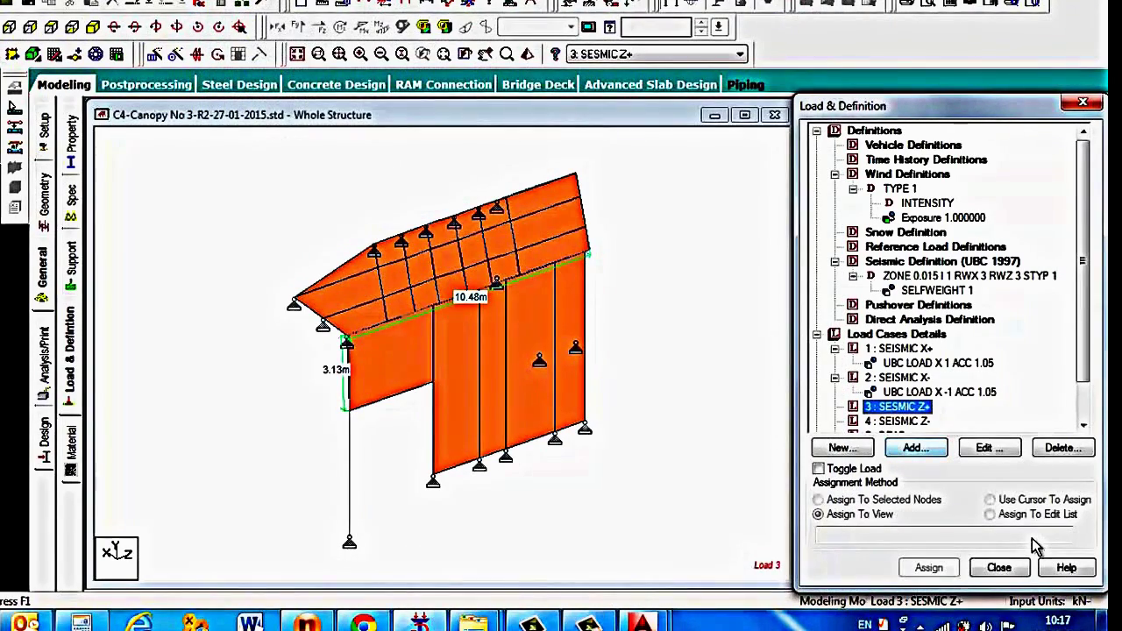
- Add a Z-direction seismic load with factor 1 and accidental torsion factor 1.05 to the SESMIC Z+ case
key("Return")
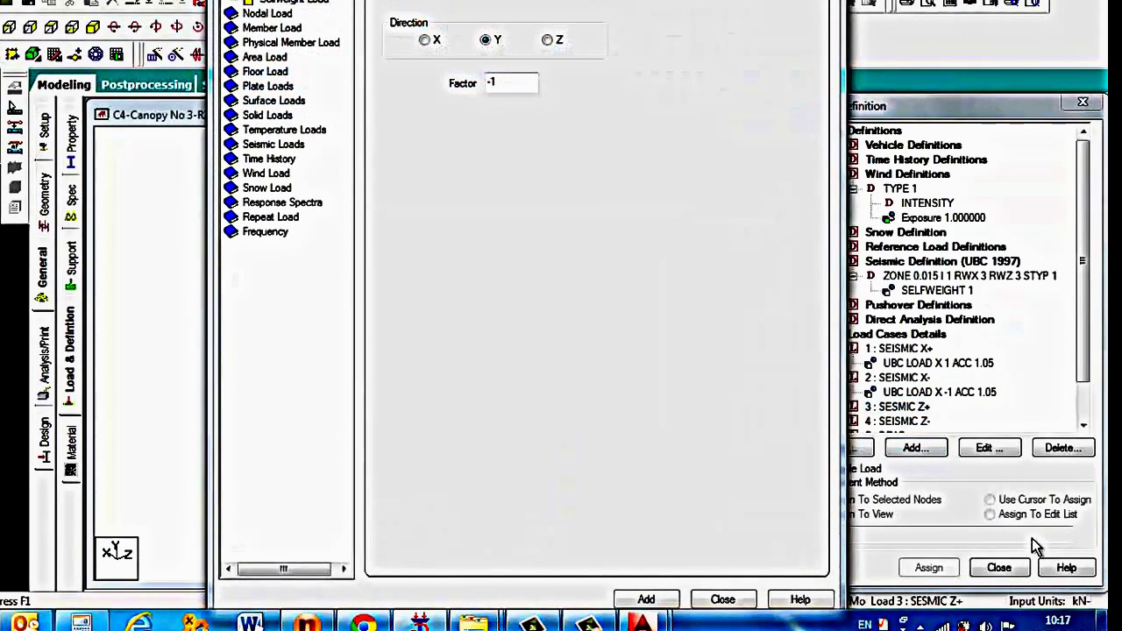
left_click(273, 145)
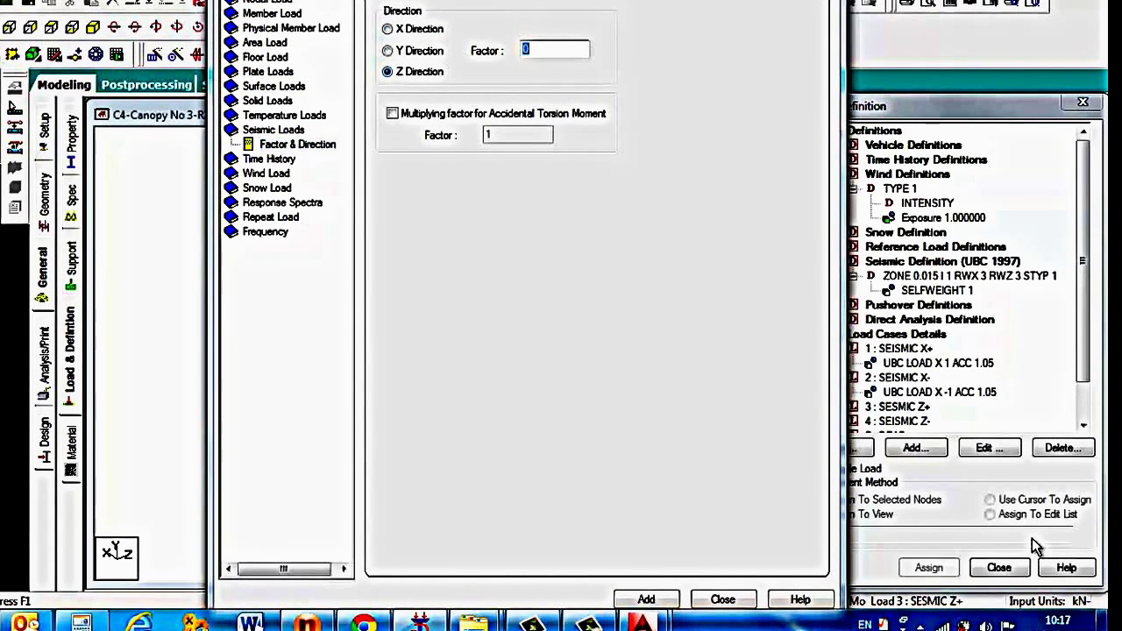
left_click(392, 114)
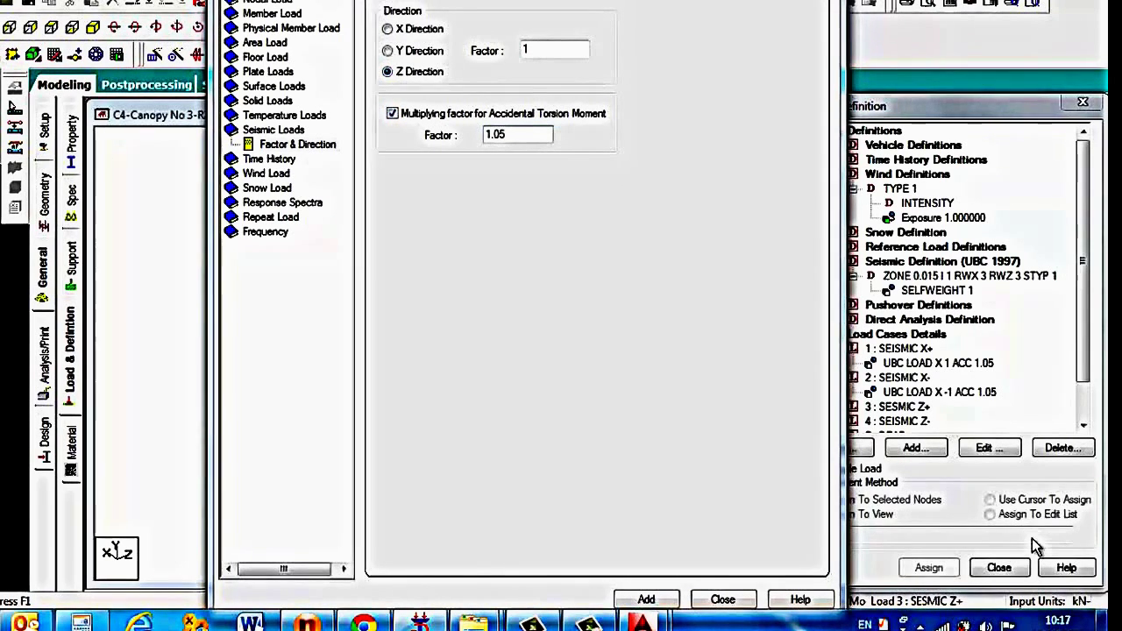
left_click(647, 600)
left_click(723, 599)
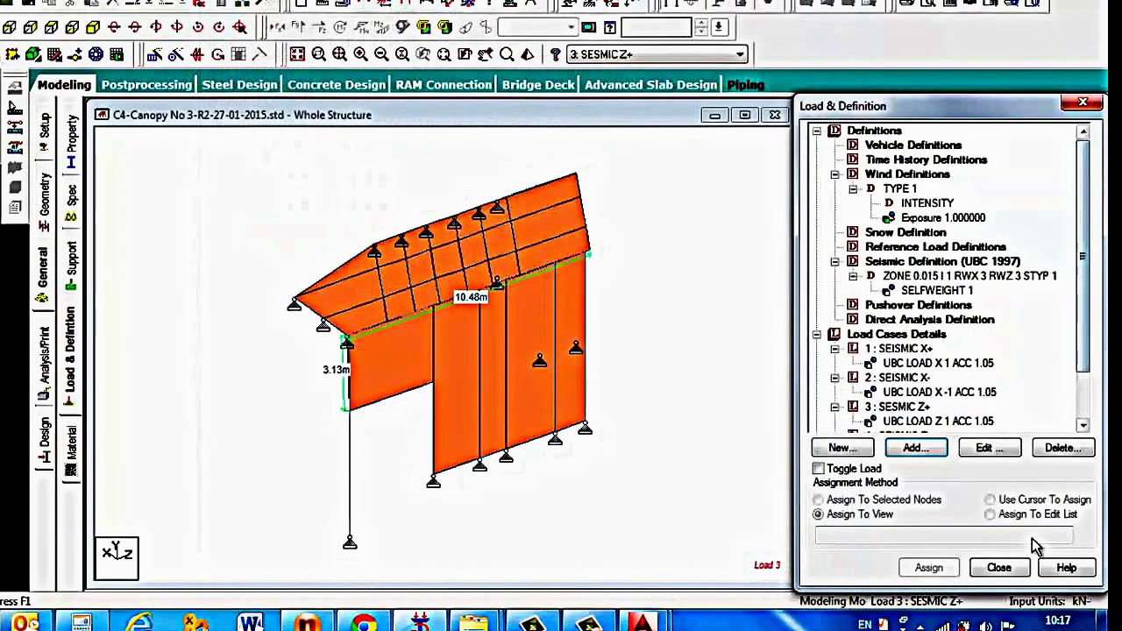
- Add a Z-direction seismic load with factor -1 and accidental torsion factor 1.05 to the SEISMIC Z- case
left_click_drag(1084, 257, 1083, 302)
left_click(903, 378)
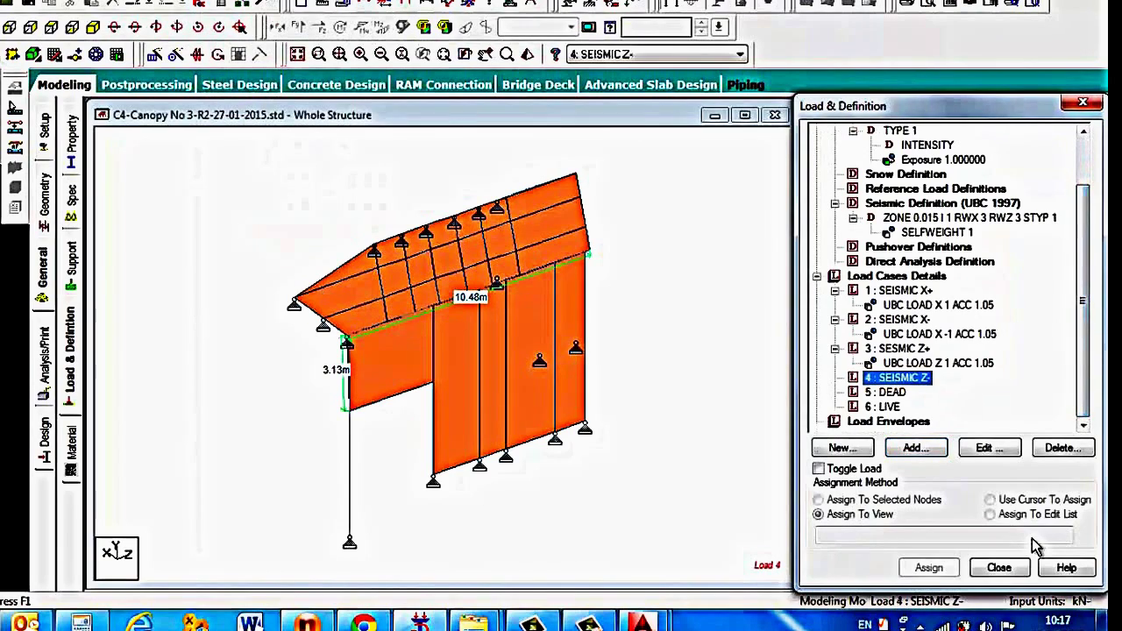
left_click(916, 448)
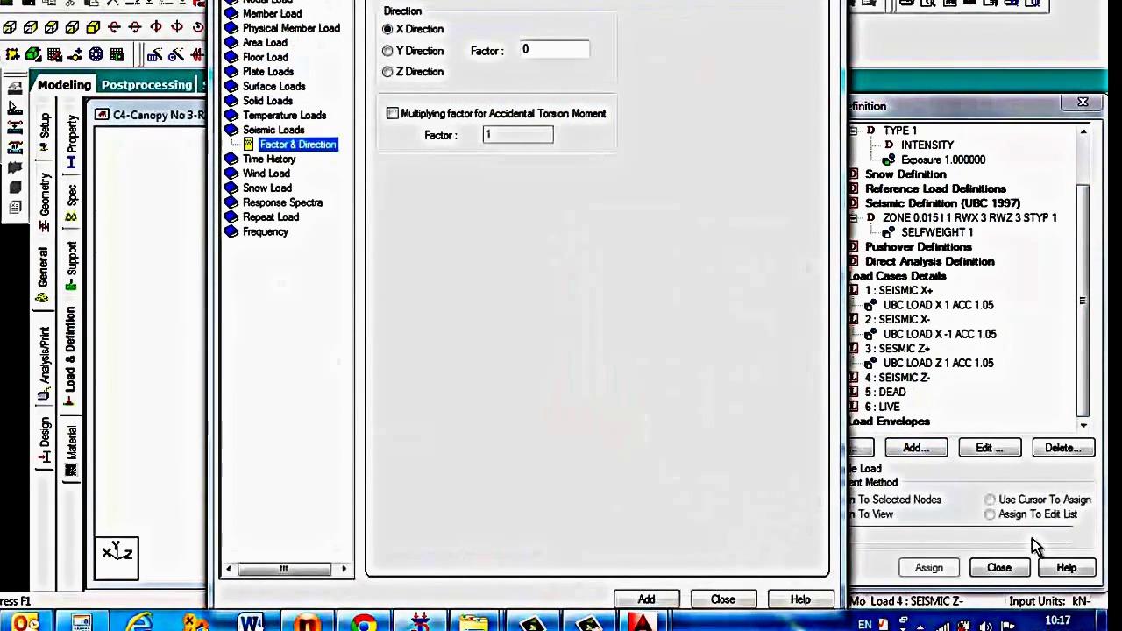
left_click(388, 71)
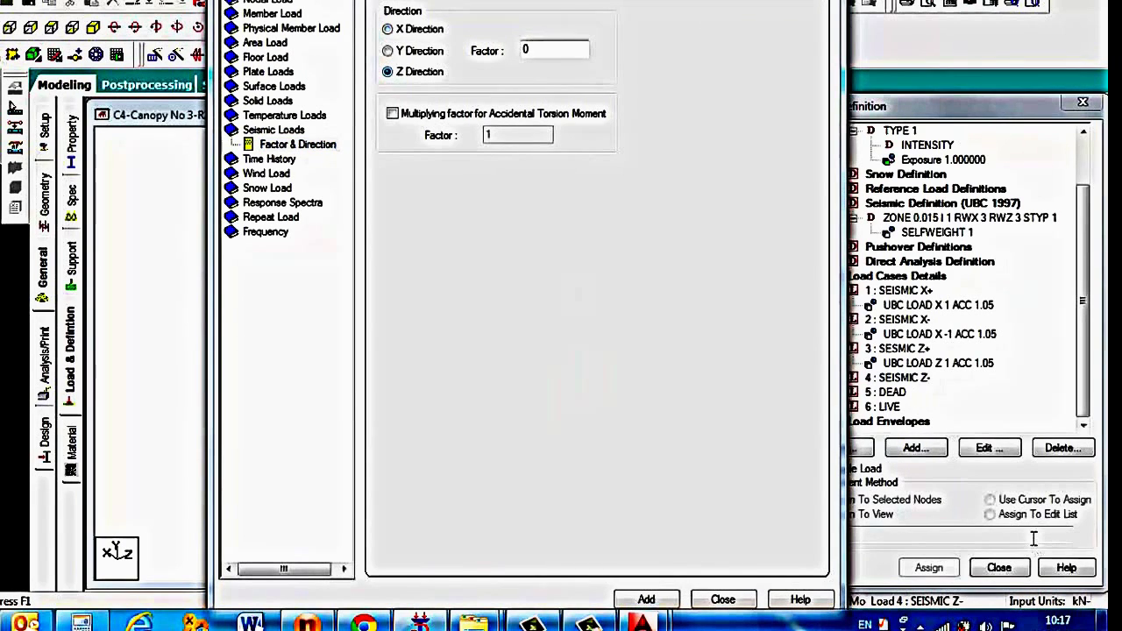
type("-1")
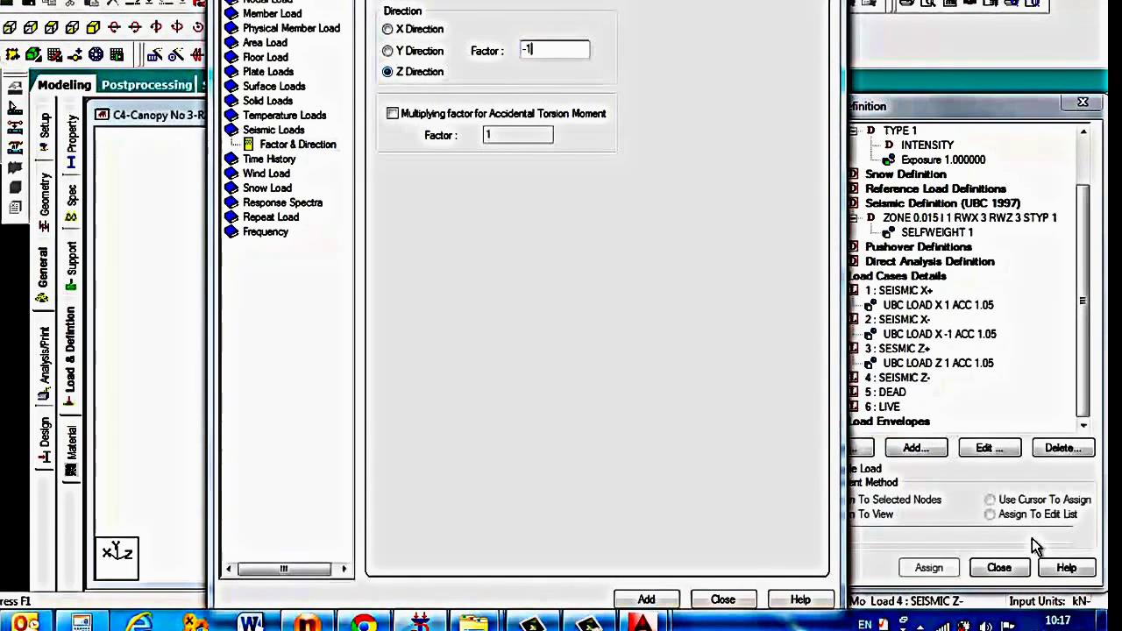
left_click(393, 113)
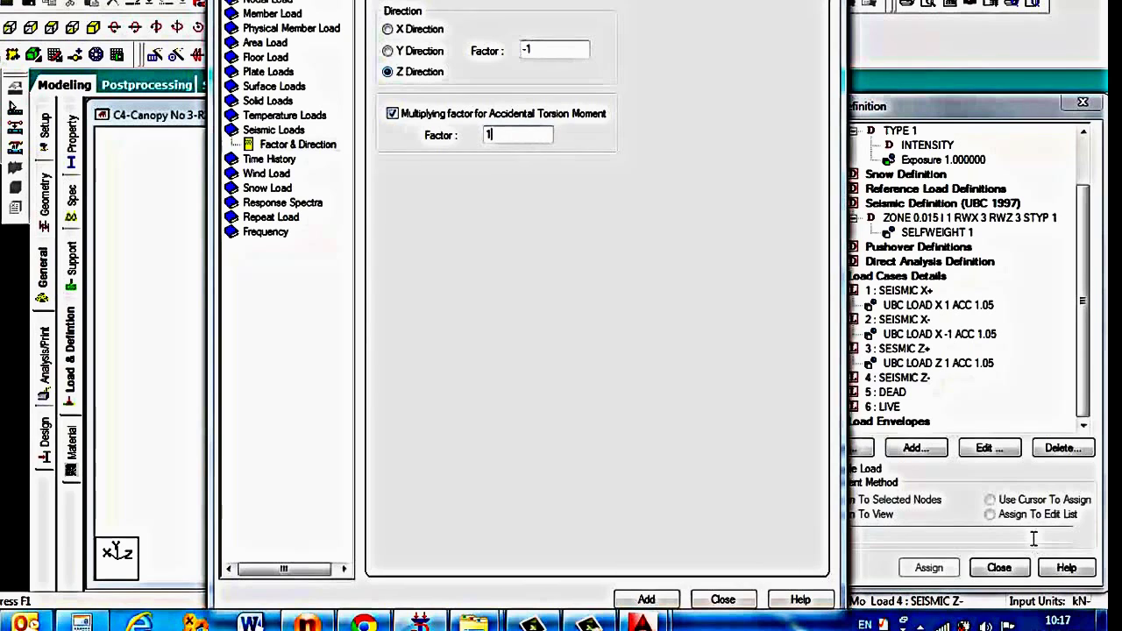
key("Return")
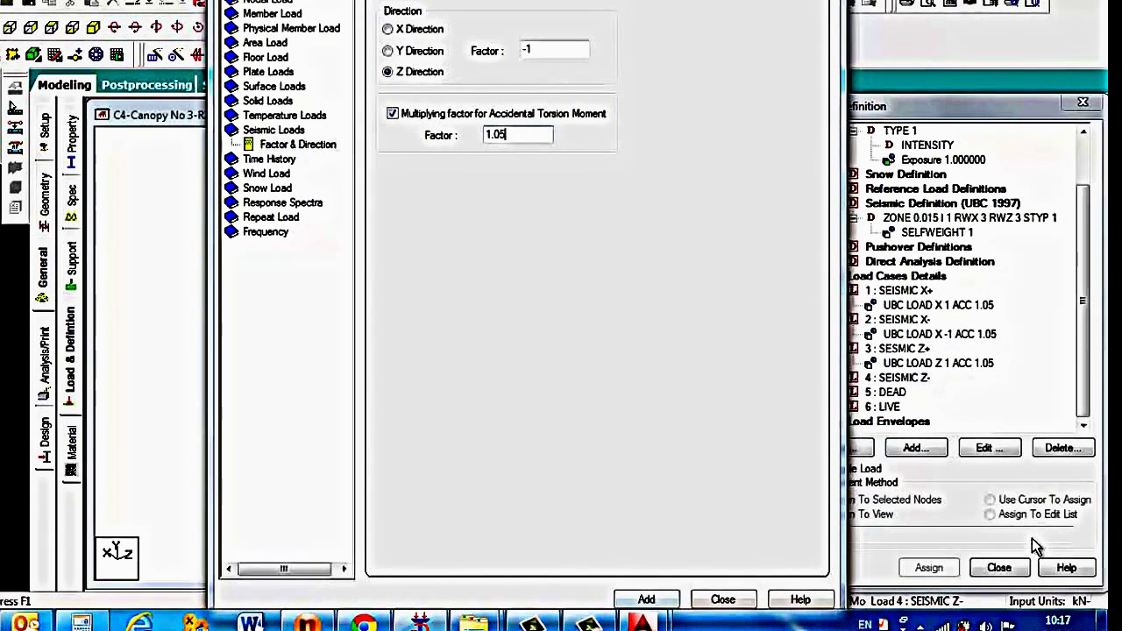
key("Escape")
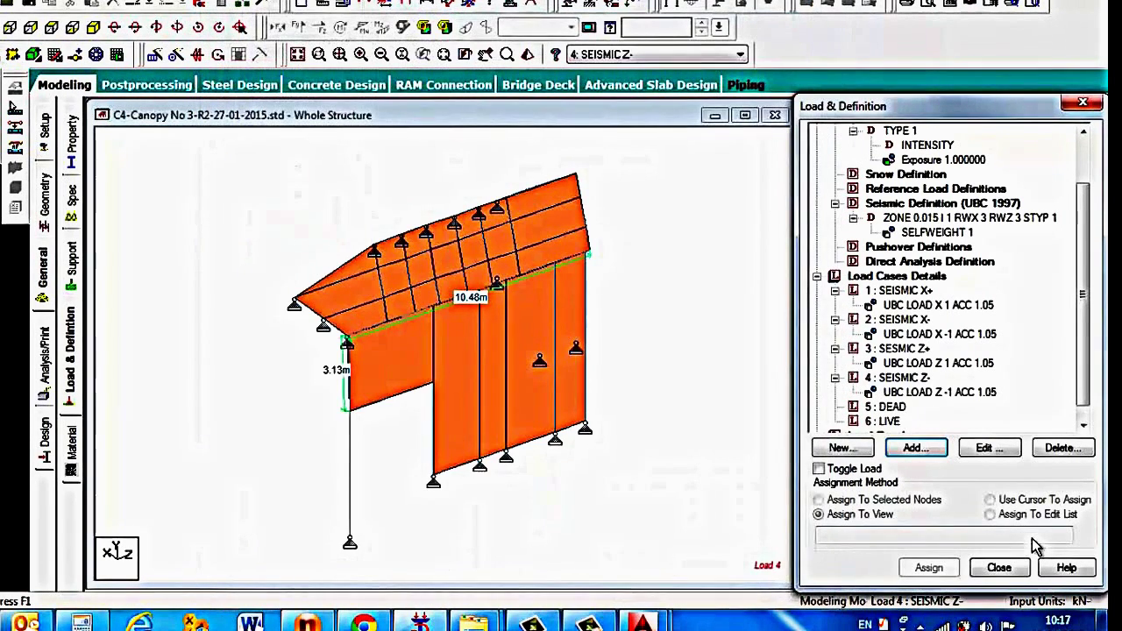
key("Up")
key("Up")
key("Up")
key("Up")
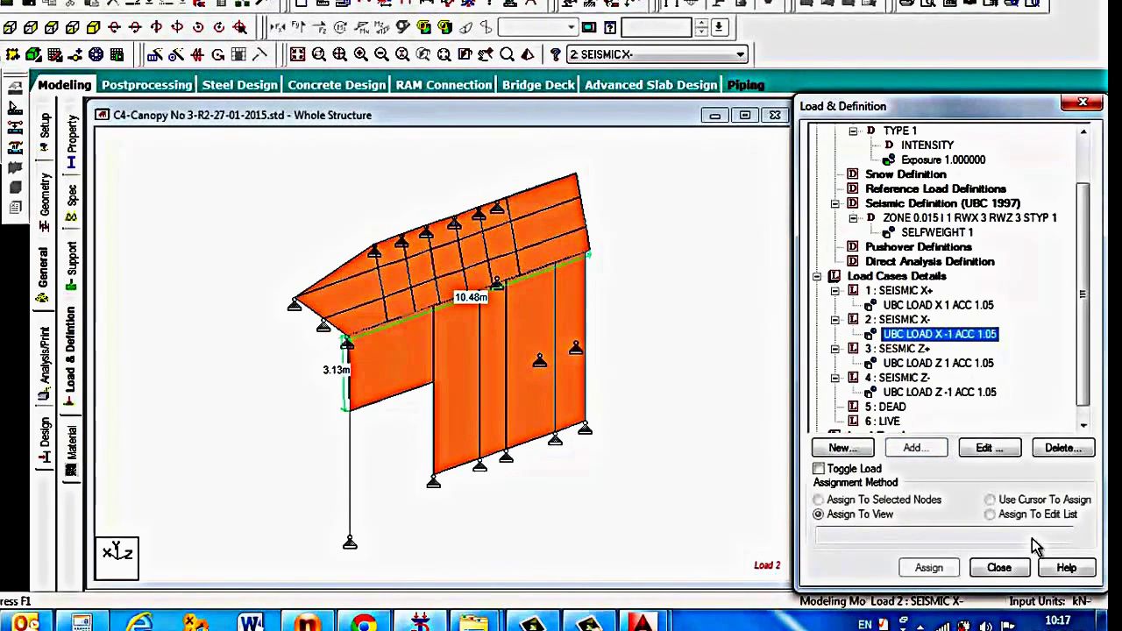
key("Up")
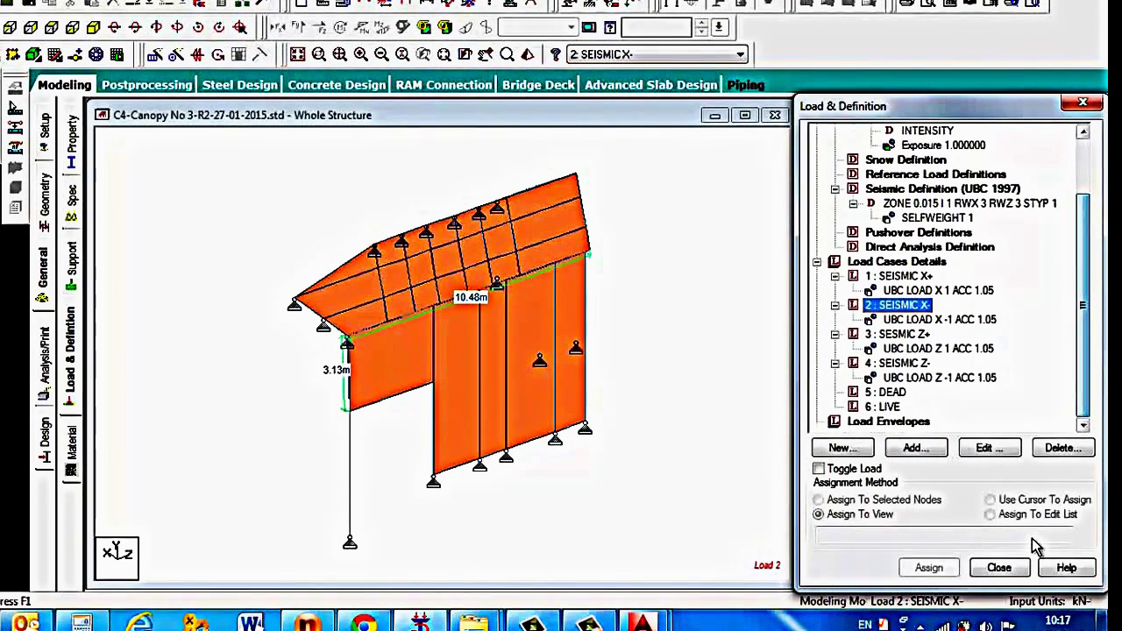
- Add a selfweight load in the Y direction with factor -1 to the DEAD case
left_click(885, 392)
left_click(916, 448)
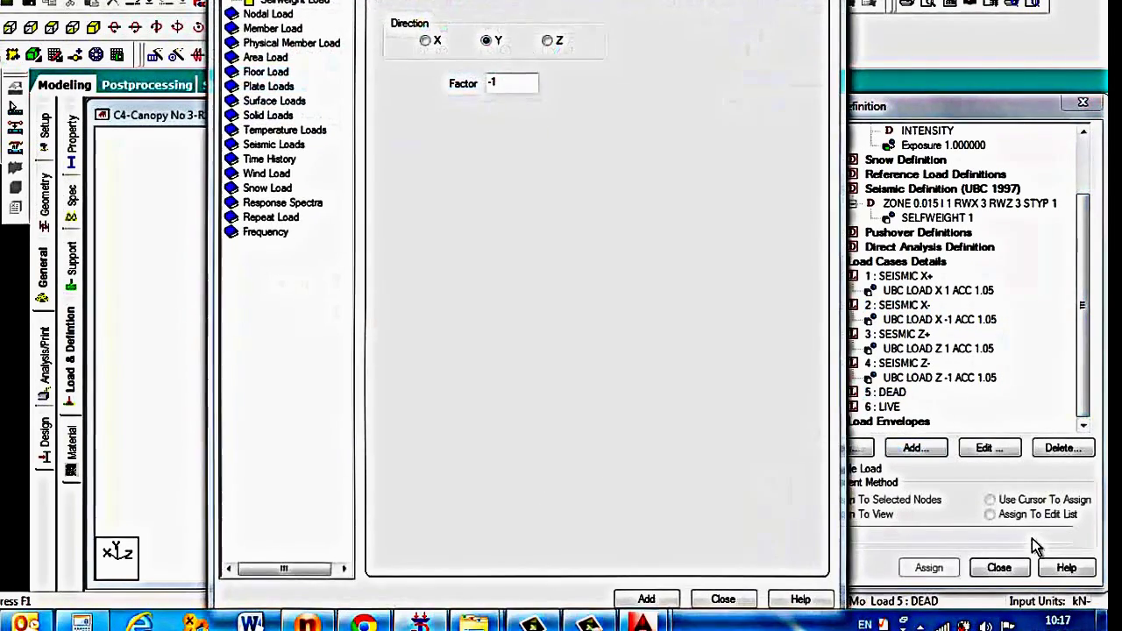
key("Return")
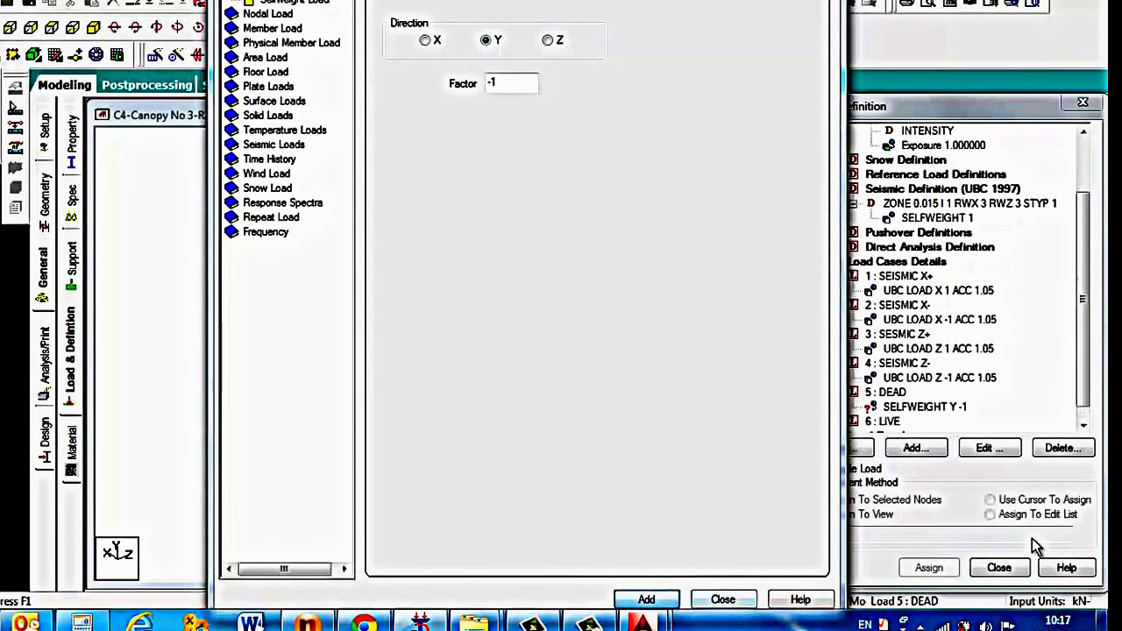
key("Tab")
key("Return")
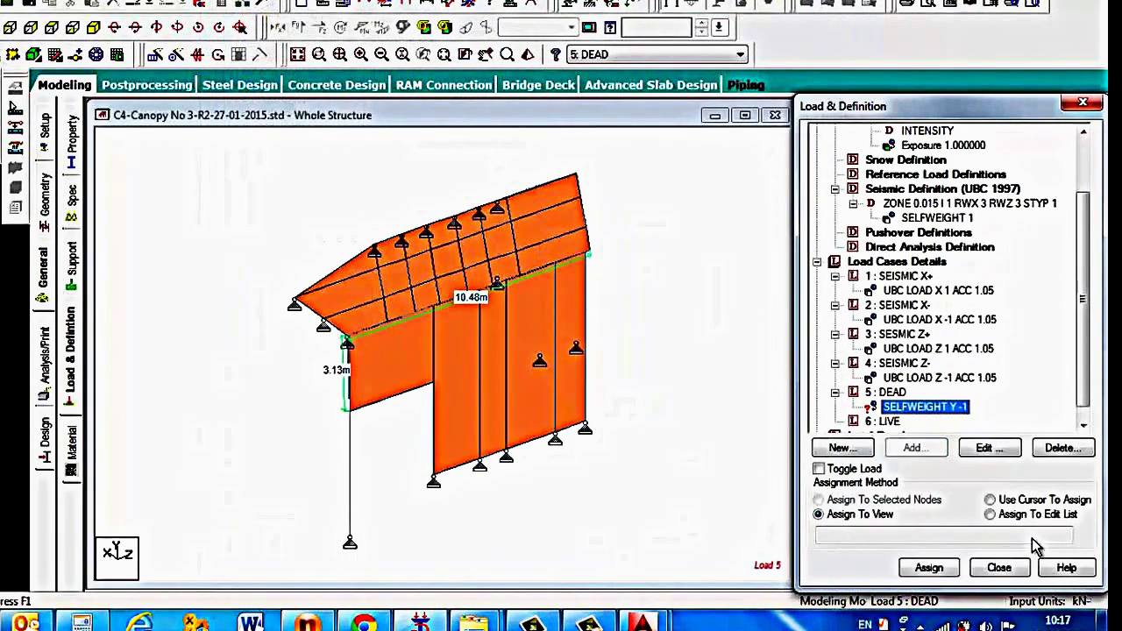
- Select the whole structure and assign the DEAD case's selfweight load to the selected beams
mouse_move(700, 561)
left_mouse_down()
mouse_move(255, 296)
mouse_move(242, 151)
left_mouse_up()
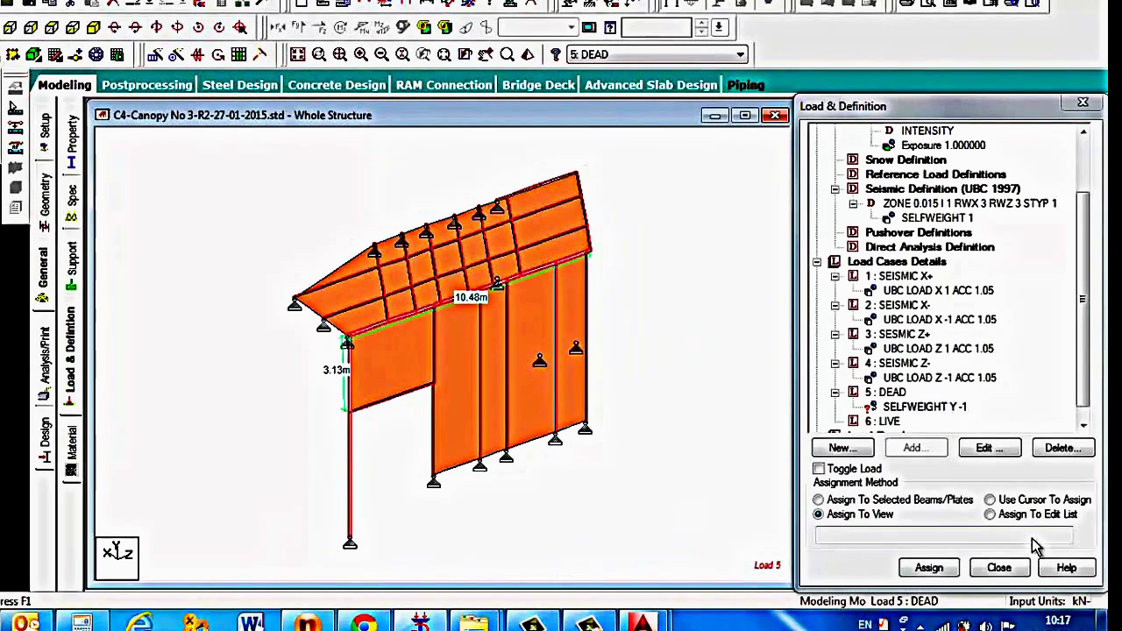
left_click(820, 500)
key("Return")
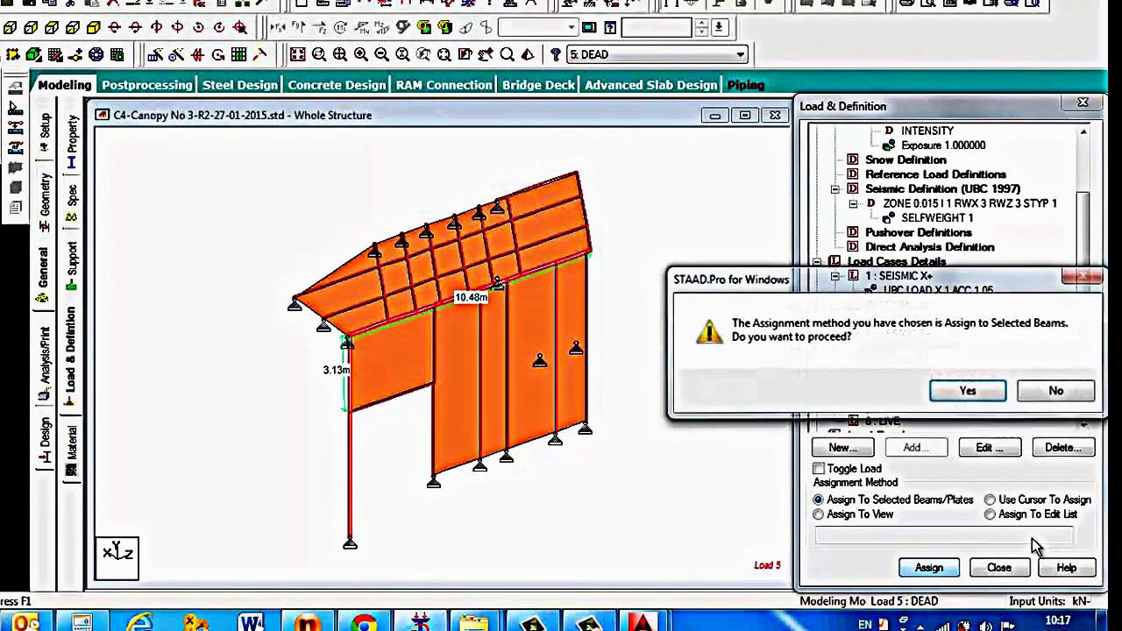
key("Return")
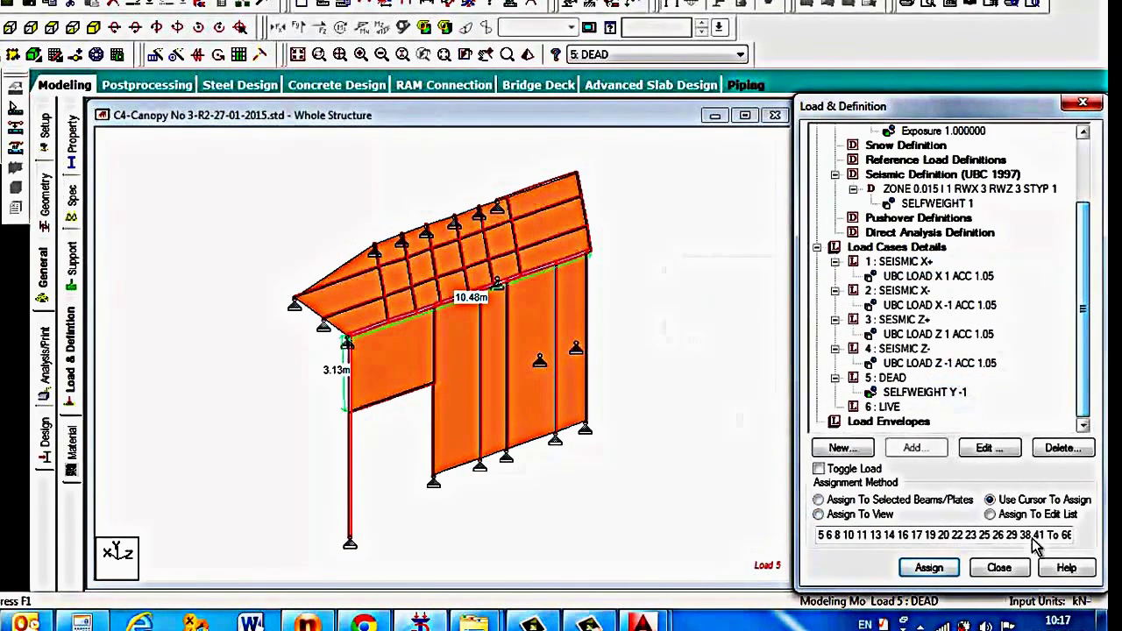
- Add a full-plate pressure load of -0.6 kN/m2 in the GY direction to the LIVE case
left_click(883, 407)
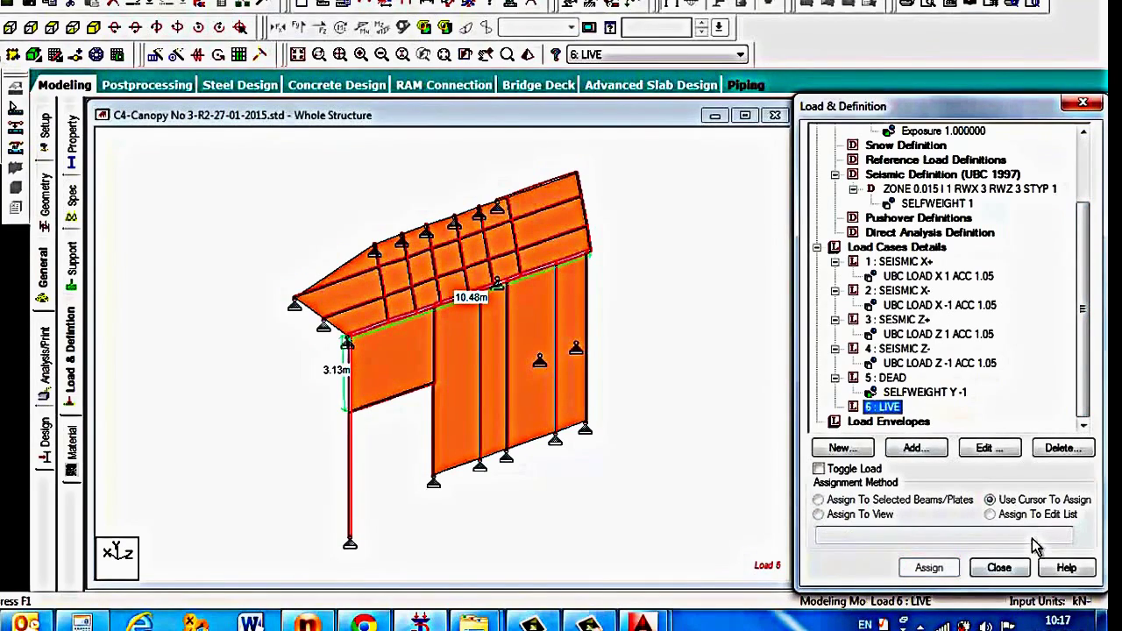
key("Tab")
key("Return")
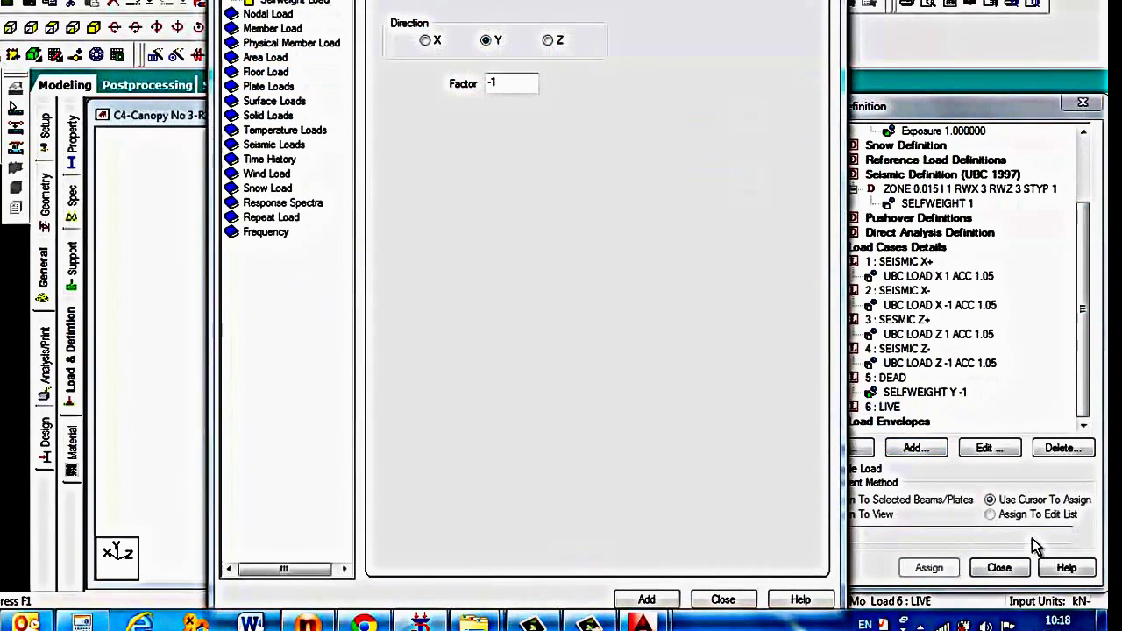
left_click(268, 86)
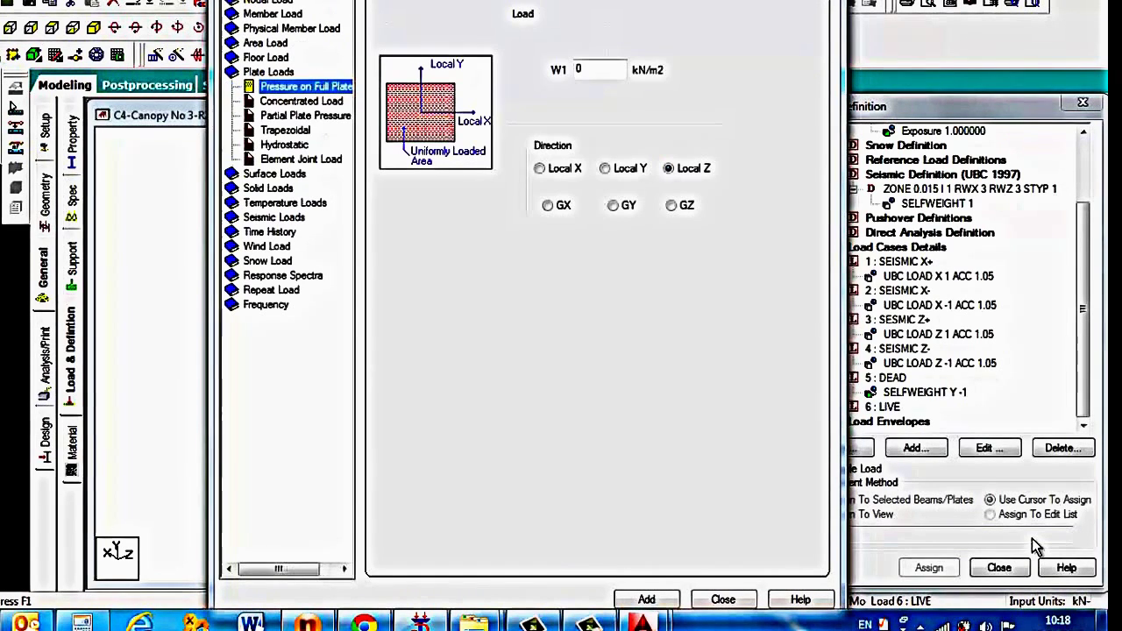
double_click(582, 70)
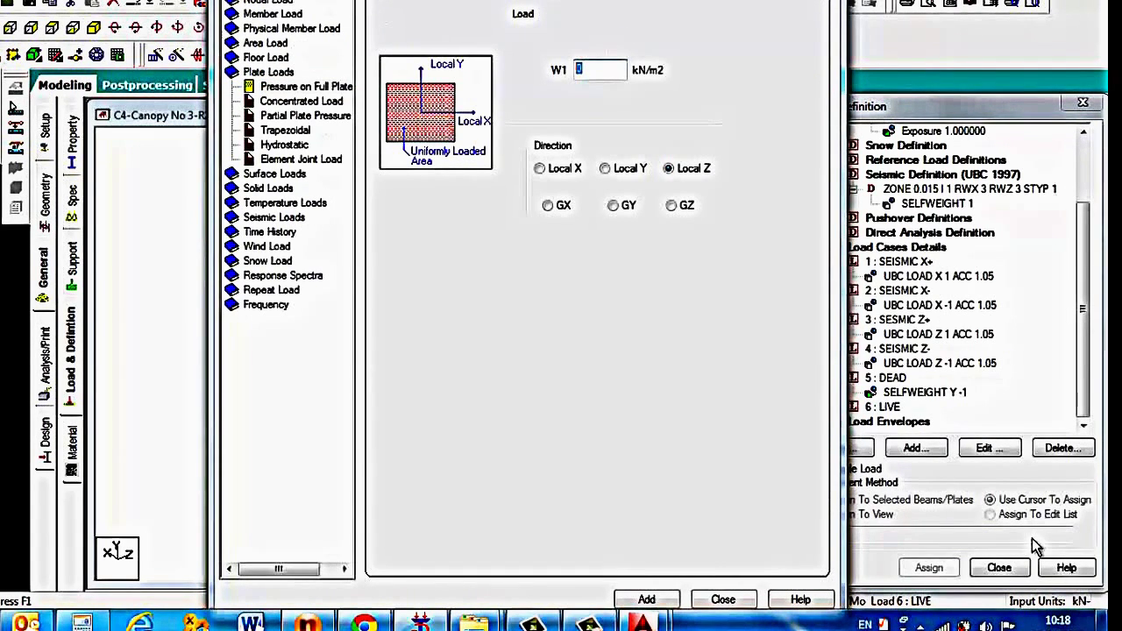
type("-0.6")
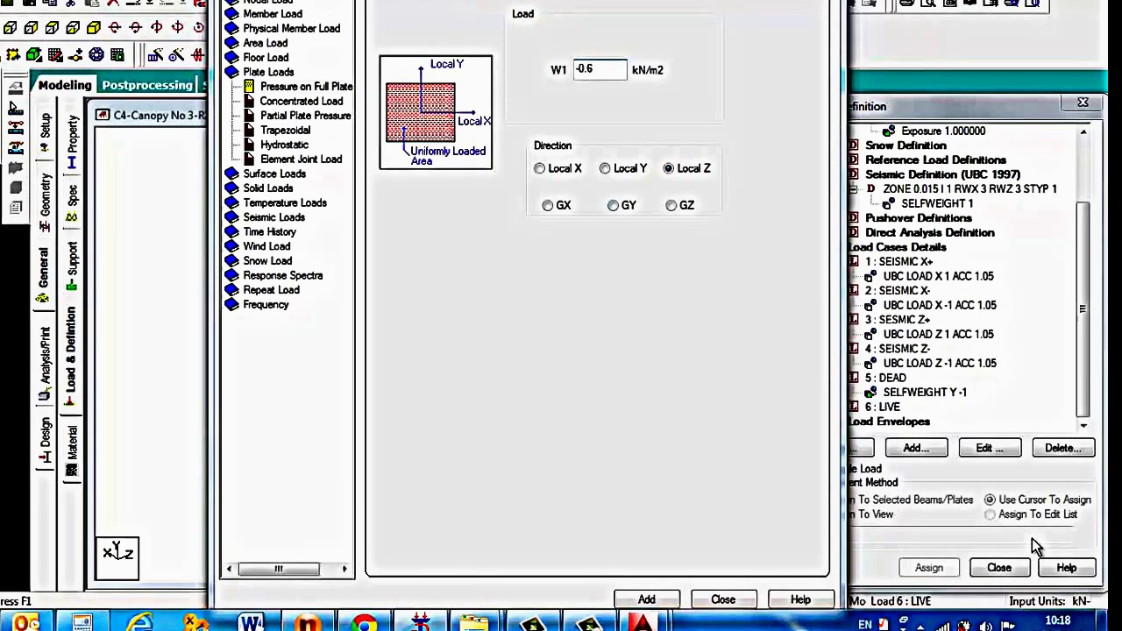
key("Return")
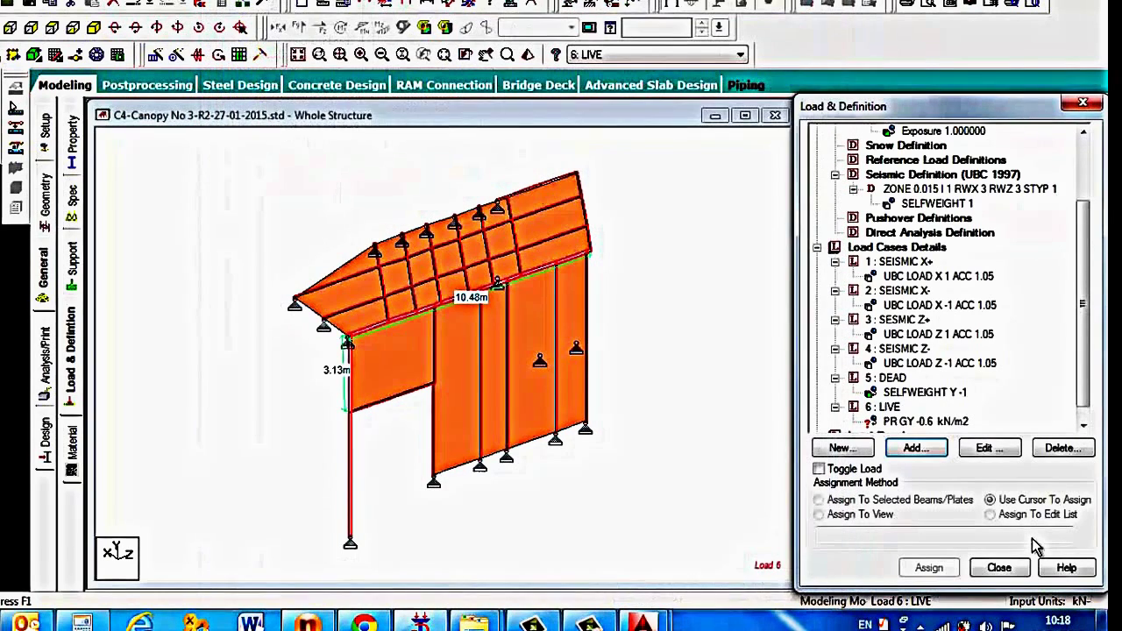
- Select all roof plates in the front view and assign the LIVE case's -0.6 kN/m2 GY pressure to them
left_click(929, 568)
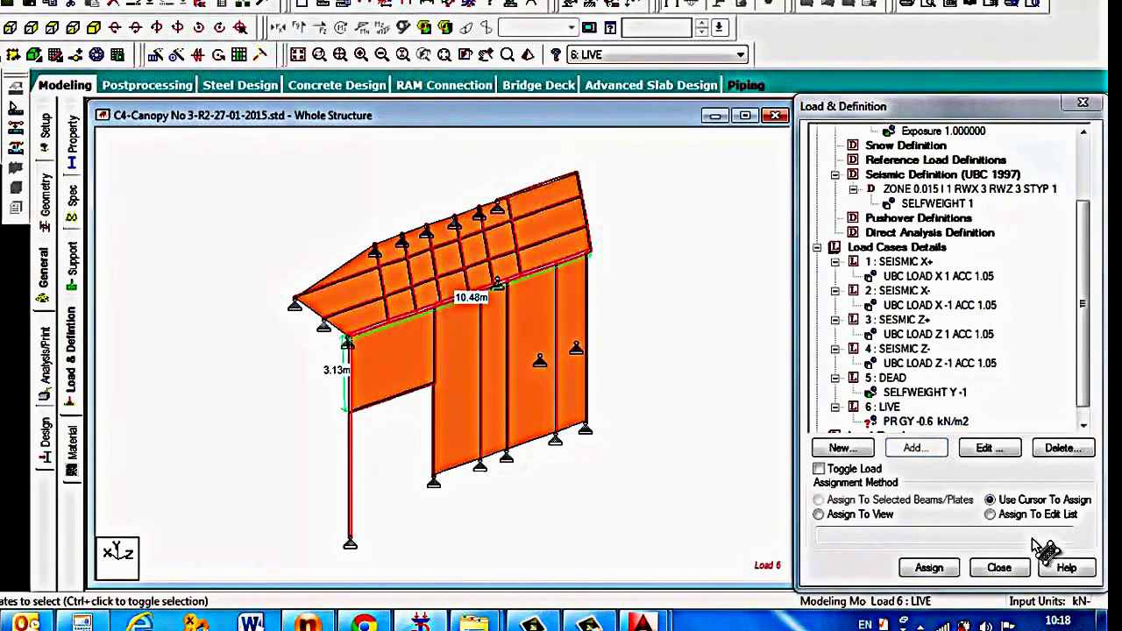
left_click(10, 27)
left_click_drag(286, 140, 545, 192)
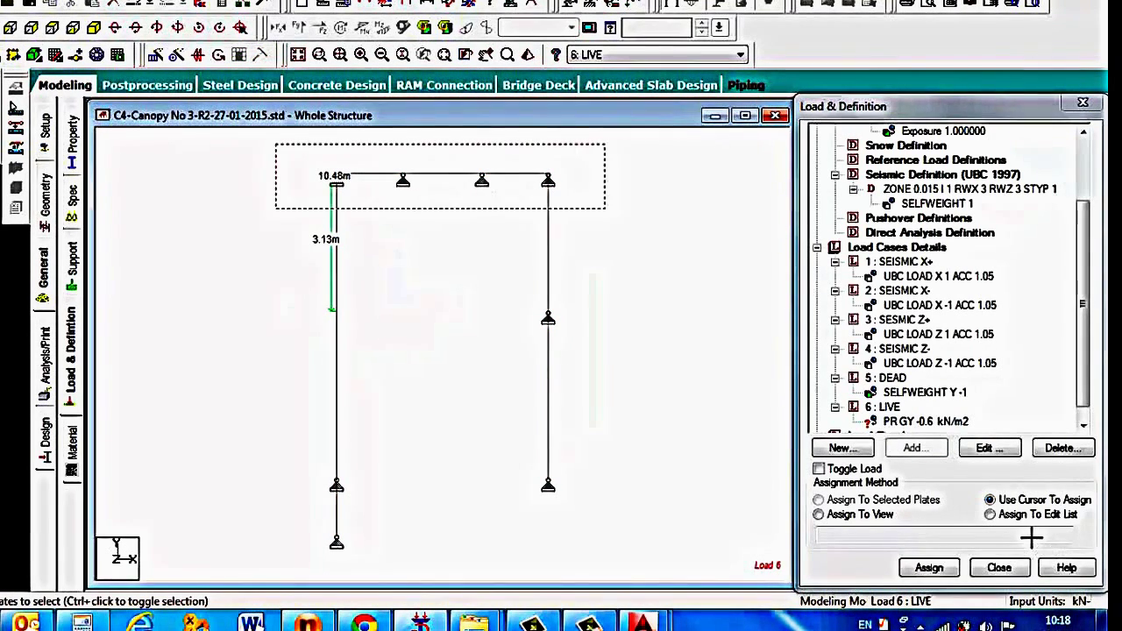
left_click(94, 27)
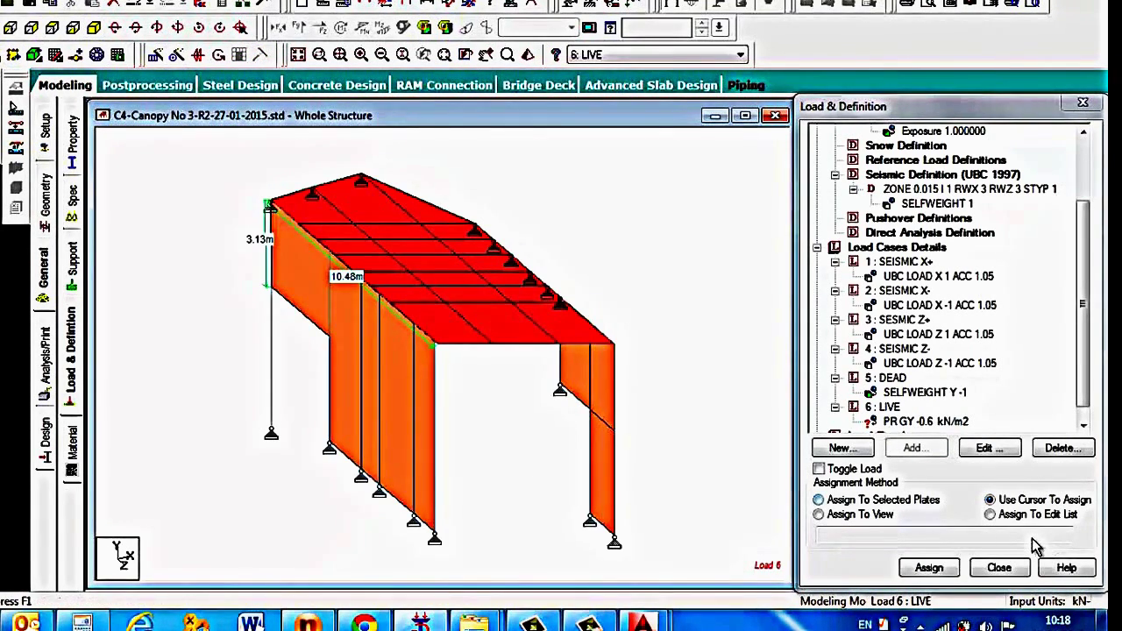
left_click(819, 500)
key("Return")
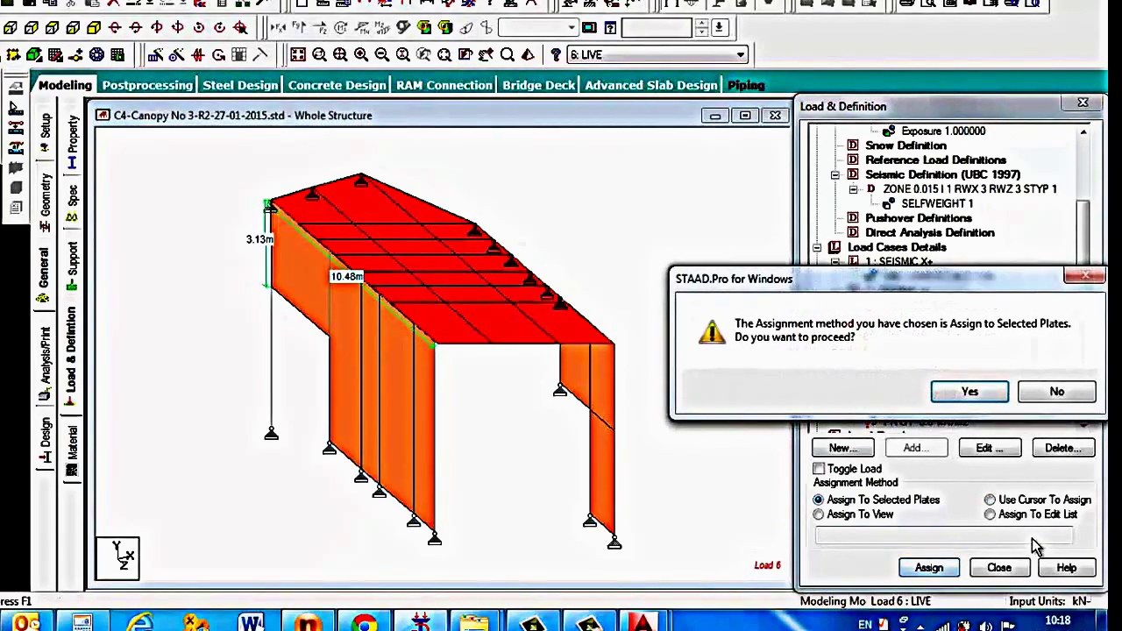
key("Return")
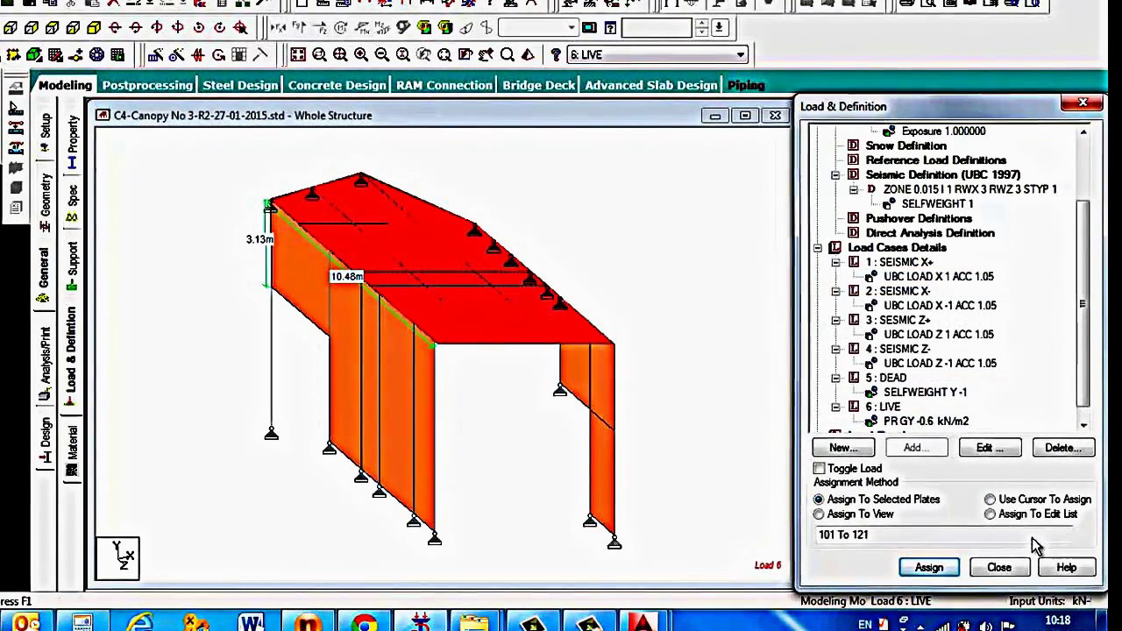
- Save the modified structure and run the analysis without adding another analysis command
left_click(45, 364)
key("Return")
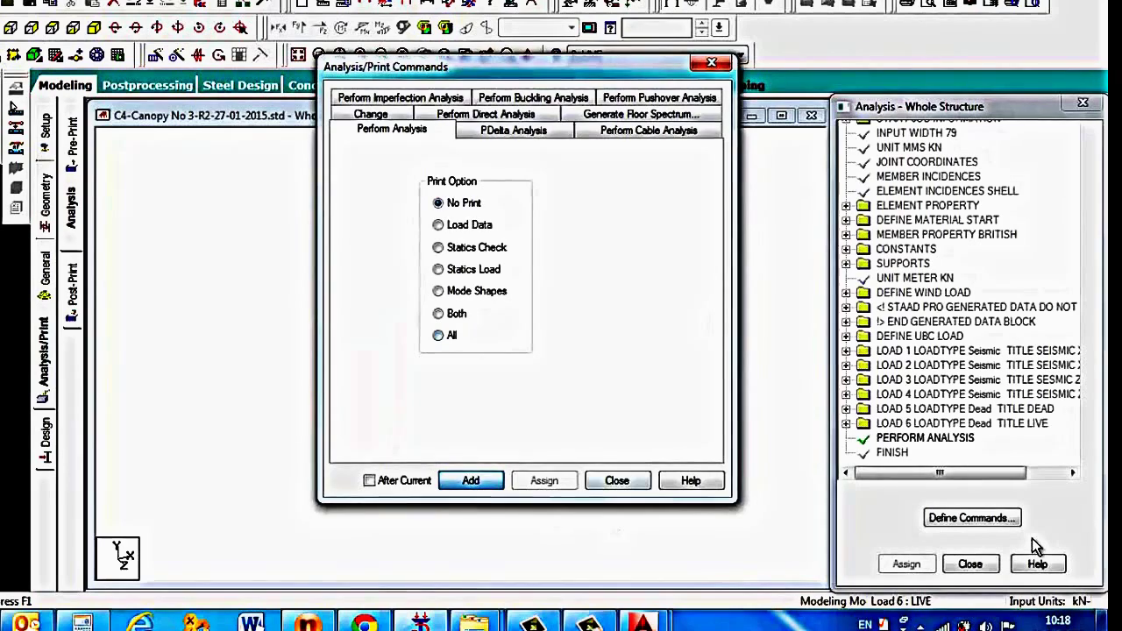
key("Escape")
key("ctrl+F5")
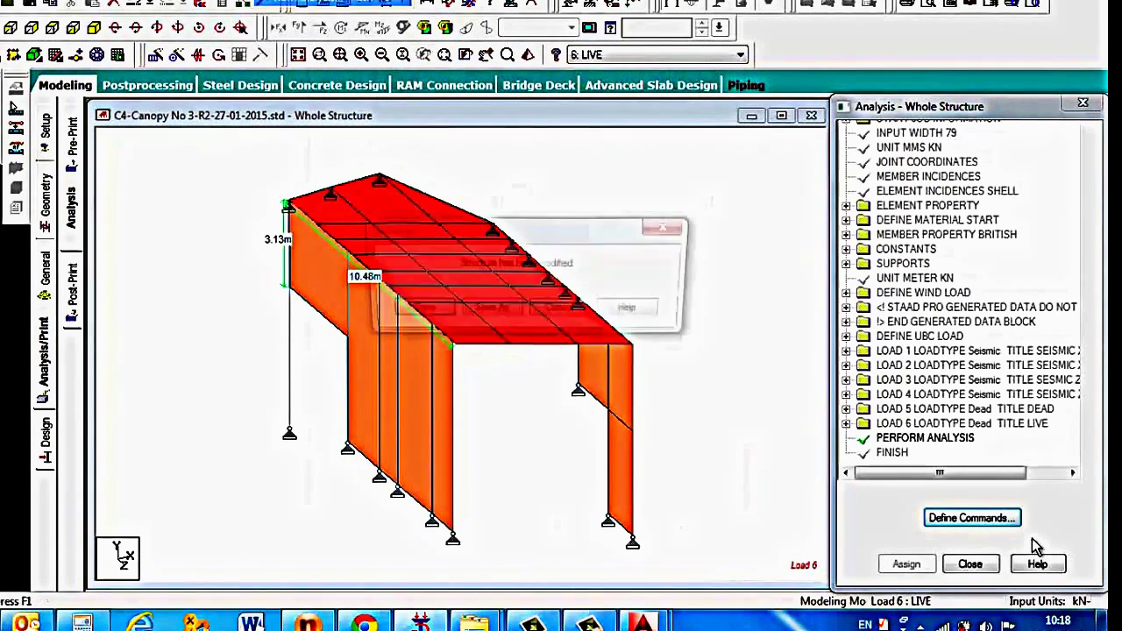
key("Return")
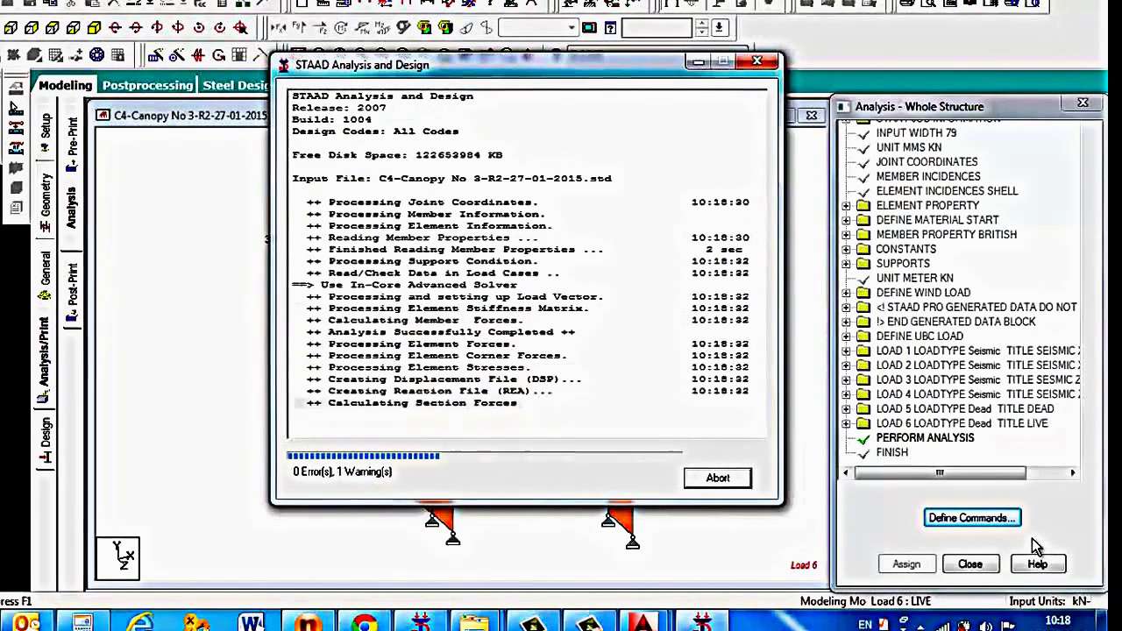
- Open the analysis output file and examine the UBC/IBC analysis warning
key("Down")
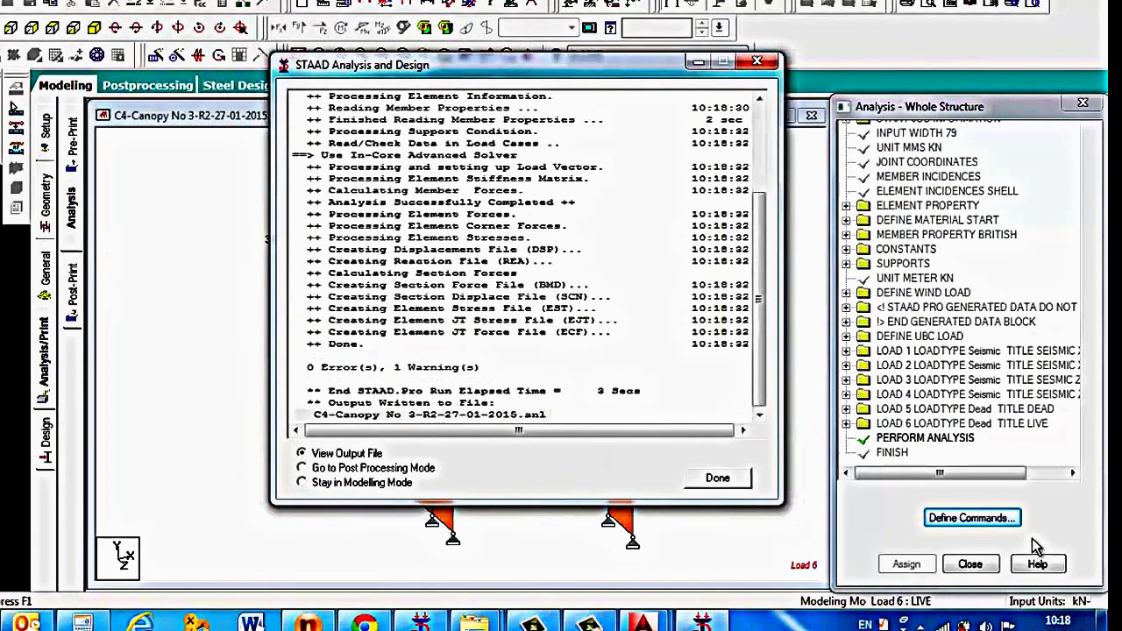
key("Return")
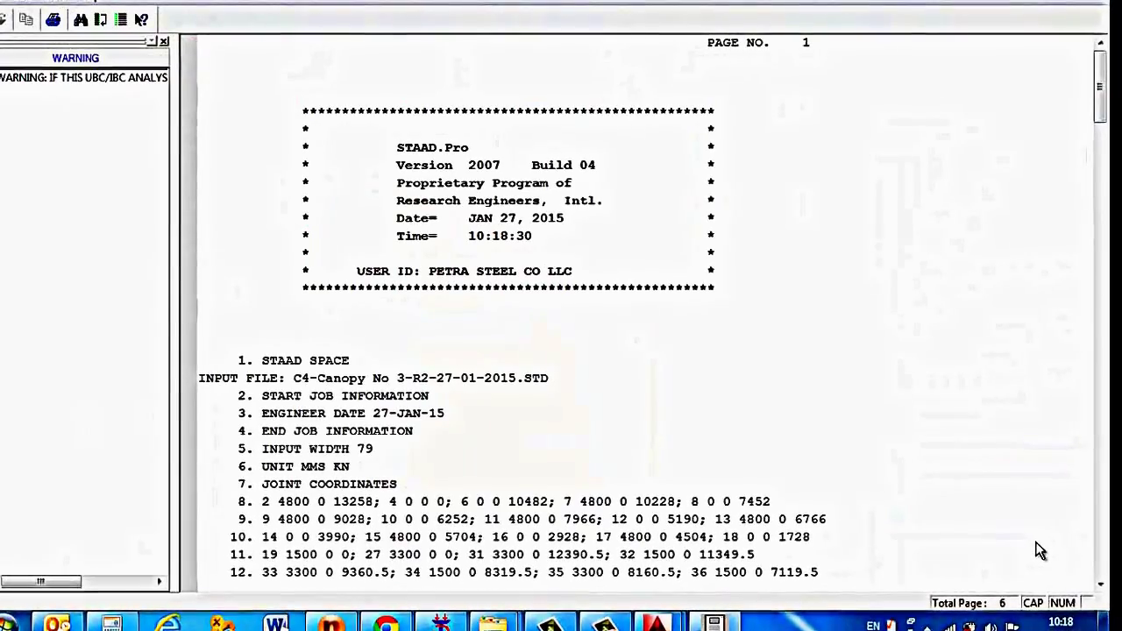
left_click(83, 77)
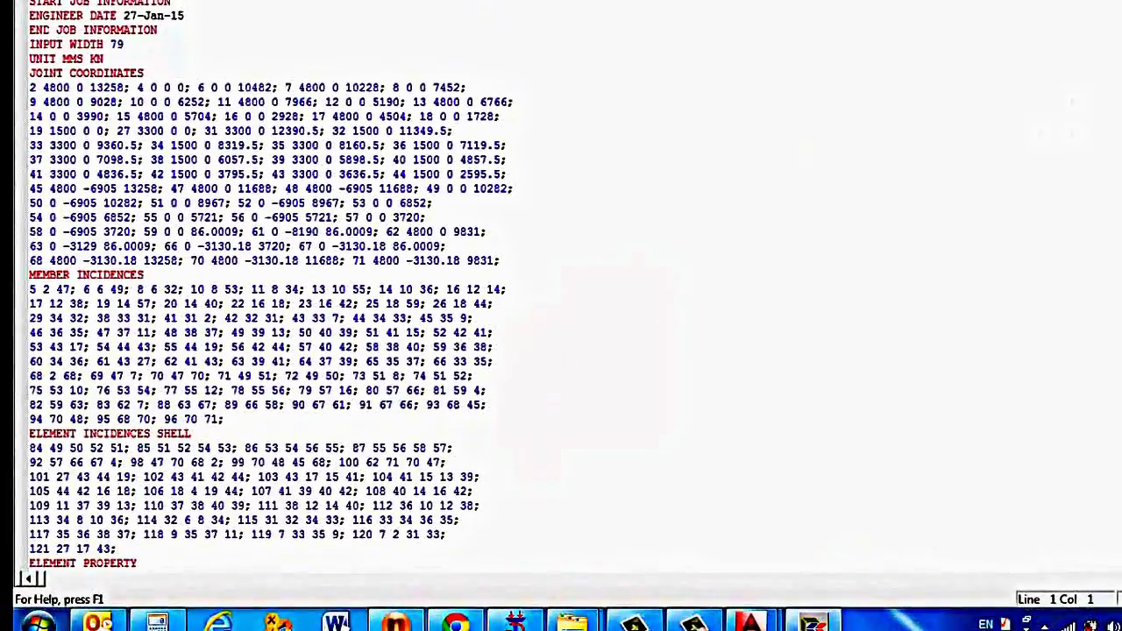
- In the STAAD Editor input file, insert PERFORM ANALYSIS and CHANGE lines after the SEISMIC X+ load
scroll(561, 298, "down", 7)
scroll(561, 298, "down", 3)
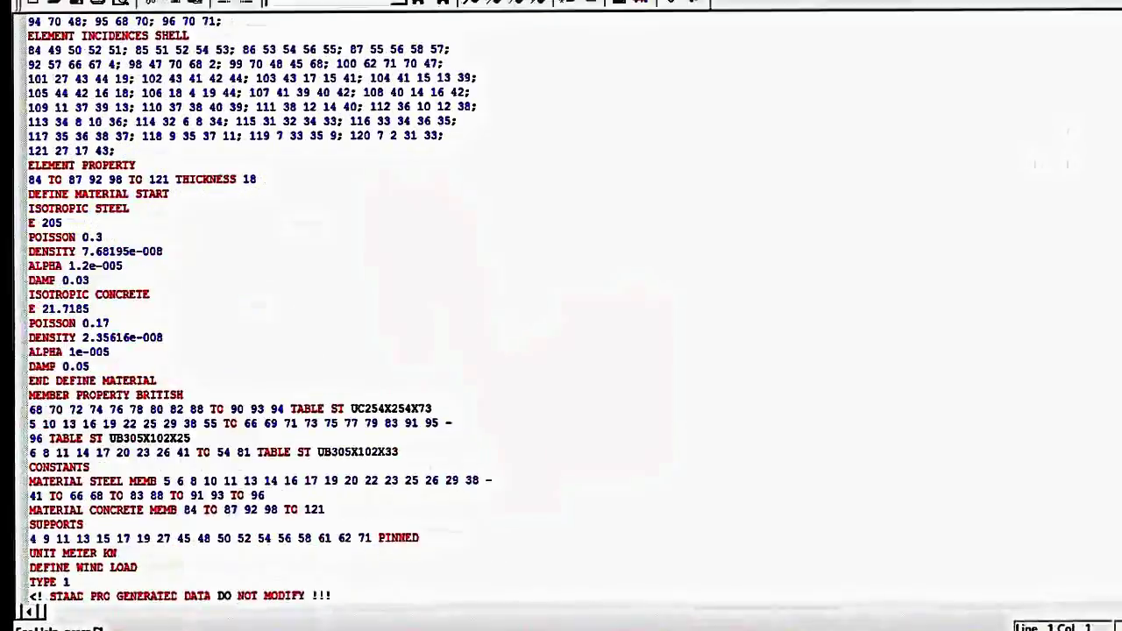
scroll(561, 298, "down", 7)
scroll(562, 316, "down", 5)
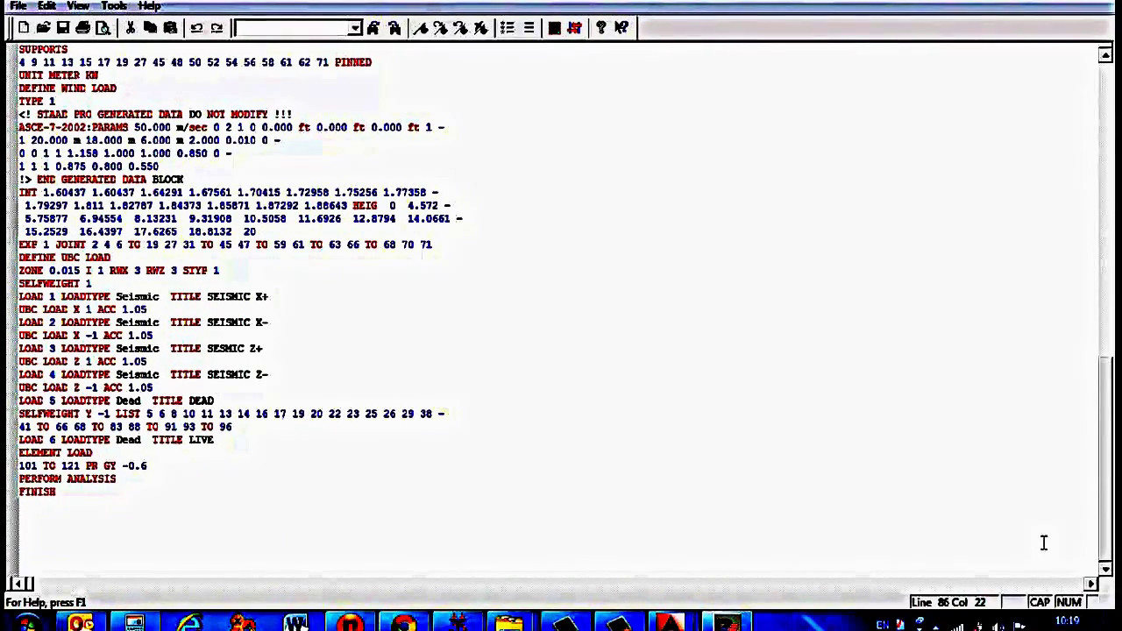
key("Return")
type("EER")
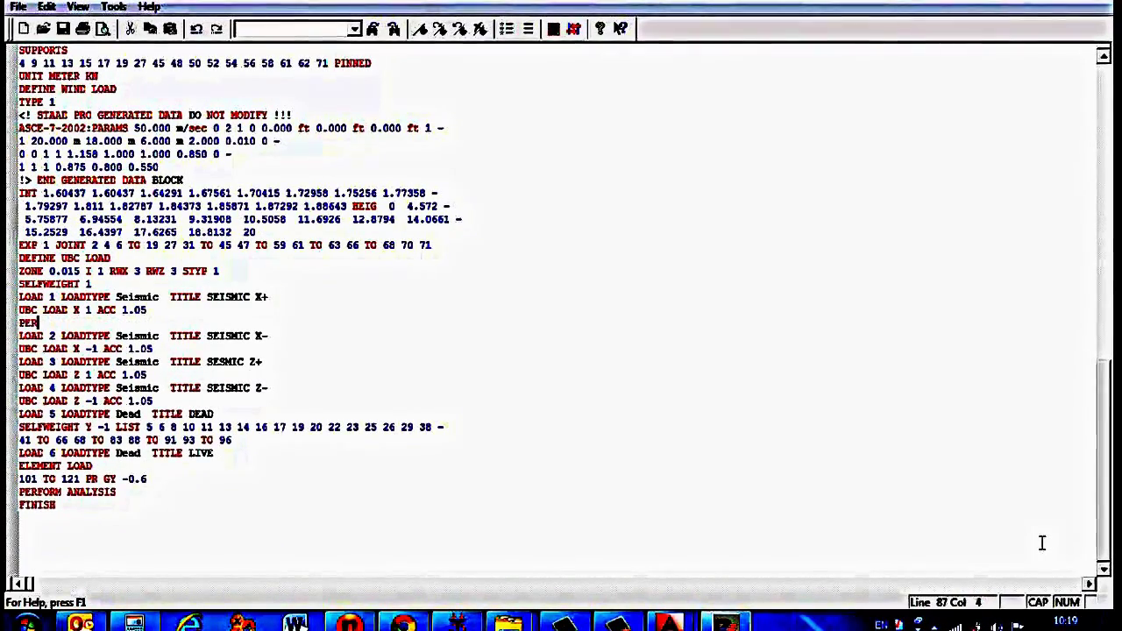
type("FORM ANALYSIS")
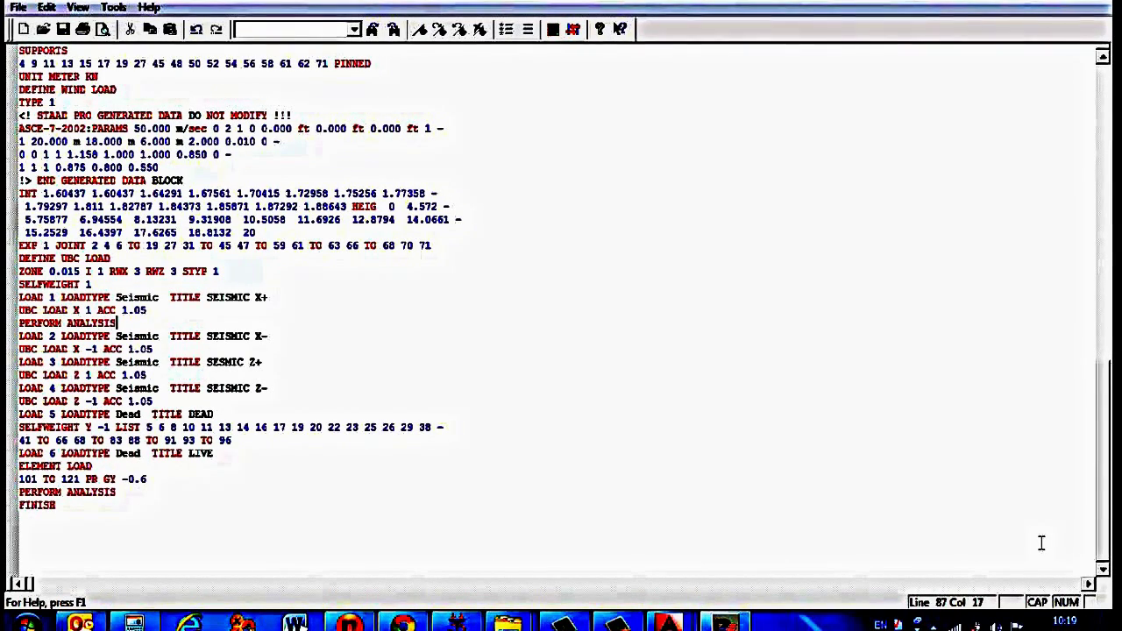
key("Return")
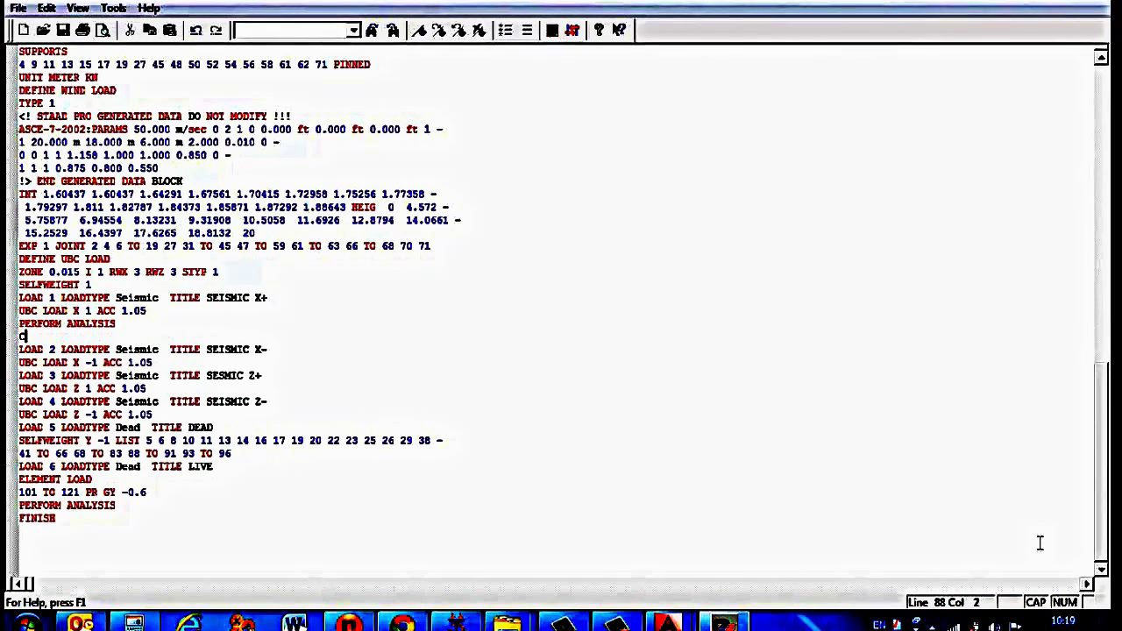
type("CHANGE")
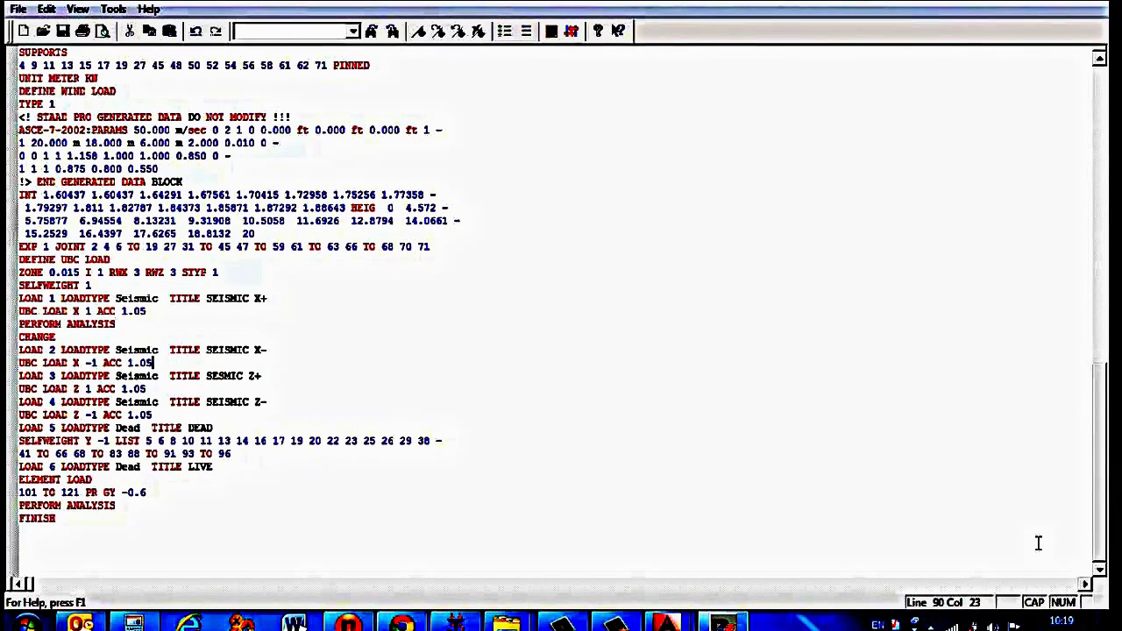
- Insert PERFORM ANALYSIS and CHANGE lines after both the SEISMIC X- load and the SESMIC Z+ load
key("Return")
type("PERFORM ANALYSIS")
key("Return")
type("CHANGE")
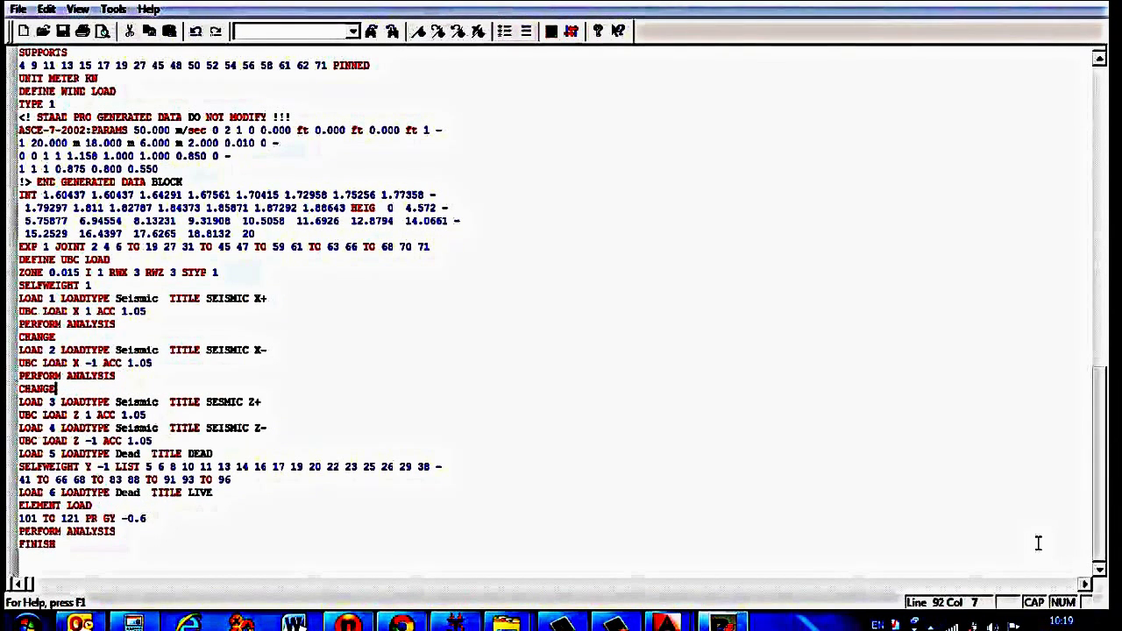
key("Return")
type("PERFORM ANALYSIS")
key("Return")
type("CHANGE")
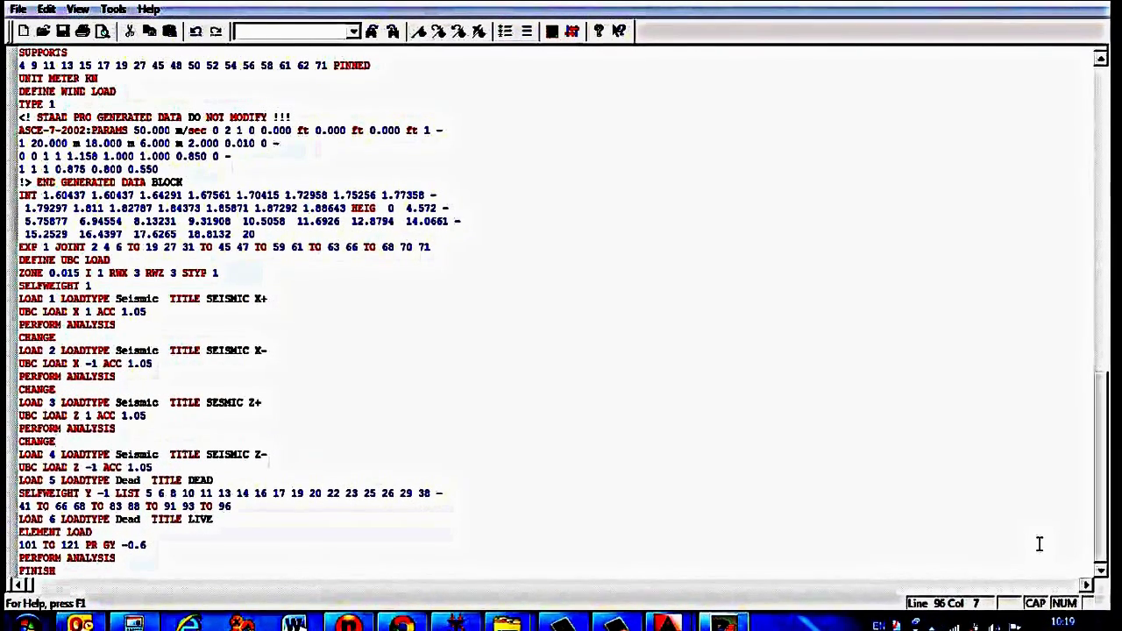
- Insert PERFORM ANALYSIS and CHANGE lines after the SEISMIC Z- load, then save the input file and close the editor
key("Down")
key("Down")
key("End")
key("Return")
type("PERFORM ANALYSIS")
key("Return")
type("CHANGE")
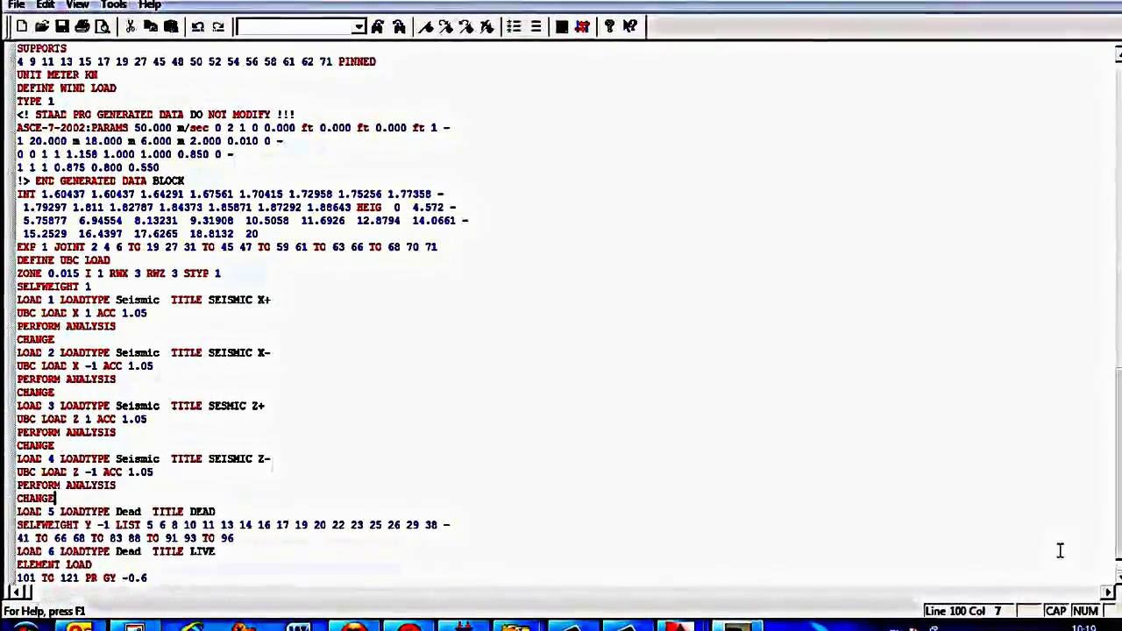
key("alt+F4")
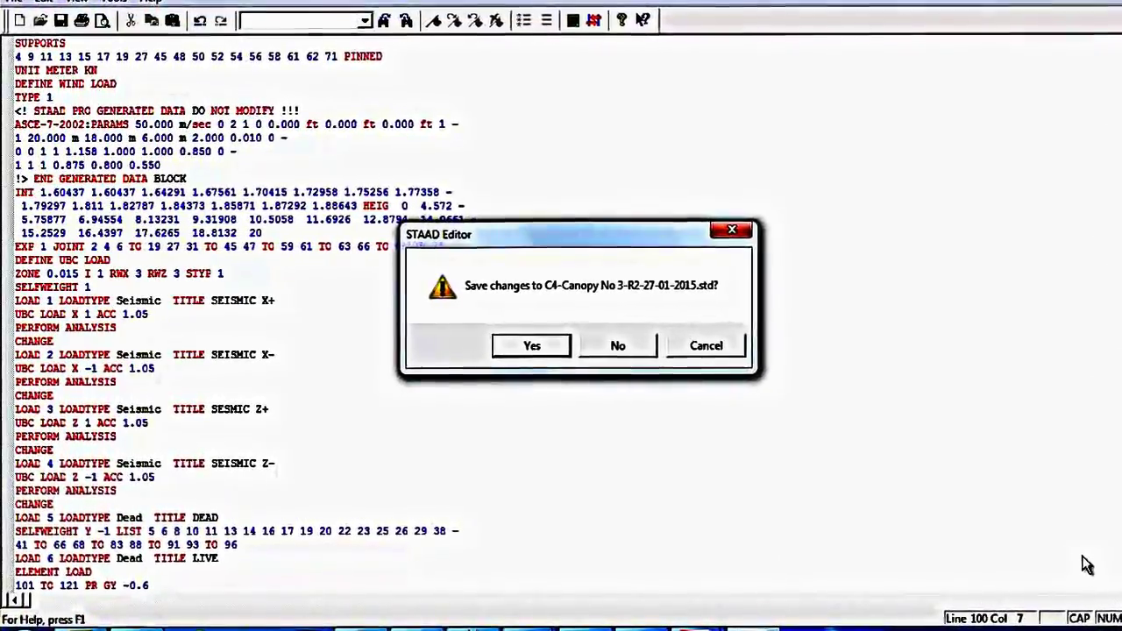
key("Return")
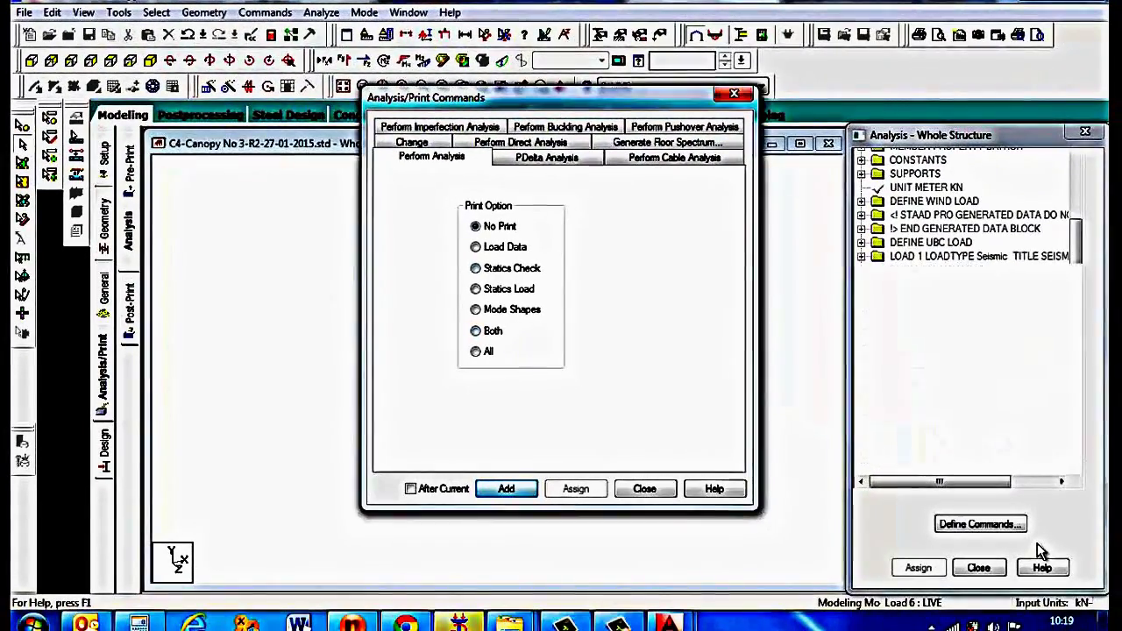
- Dismiss the analysis command dialog, save the structure and rerun the analysis
key("Escape")
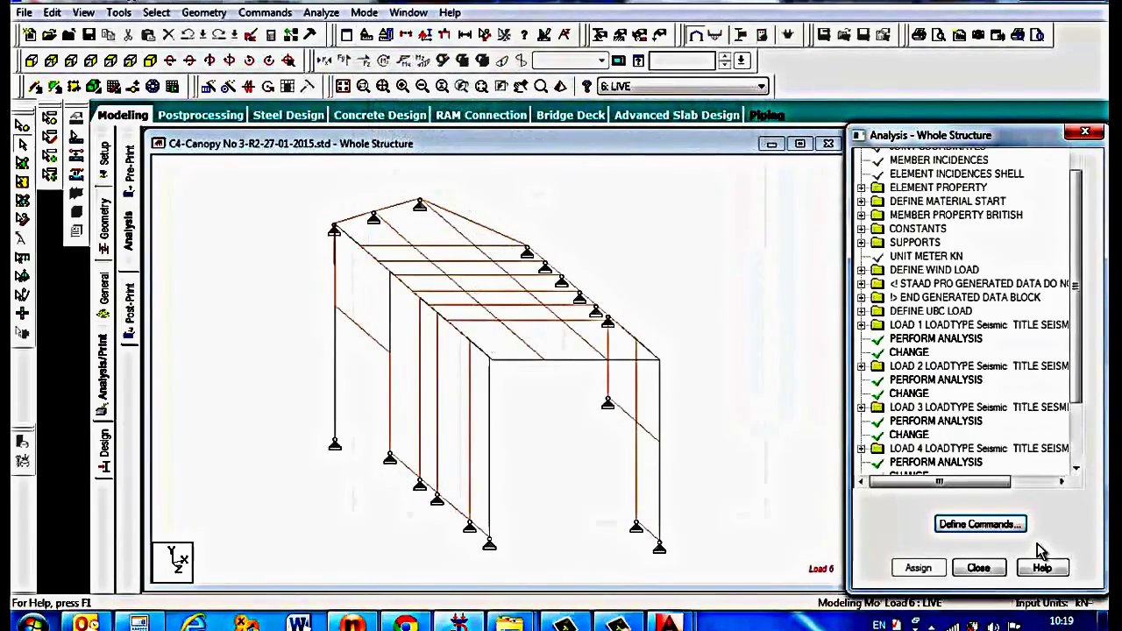
key("alt+a")
key("Return")
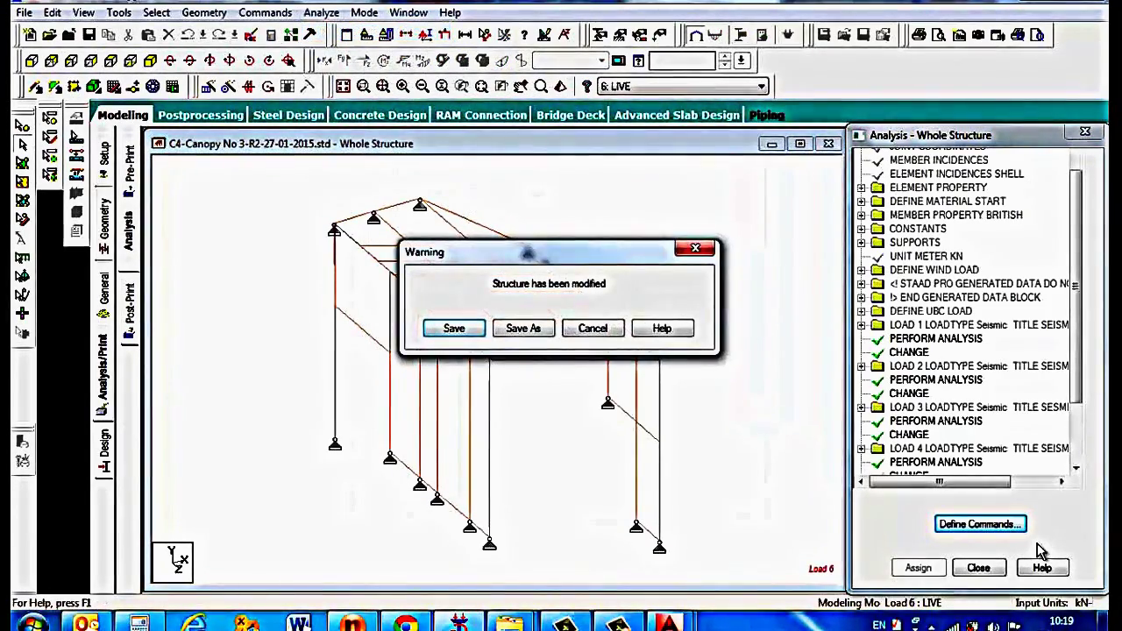
key("Return")
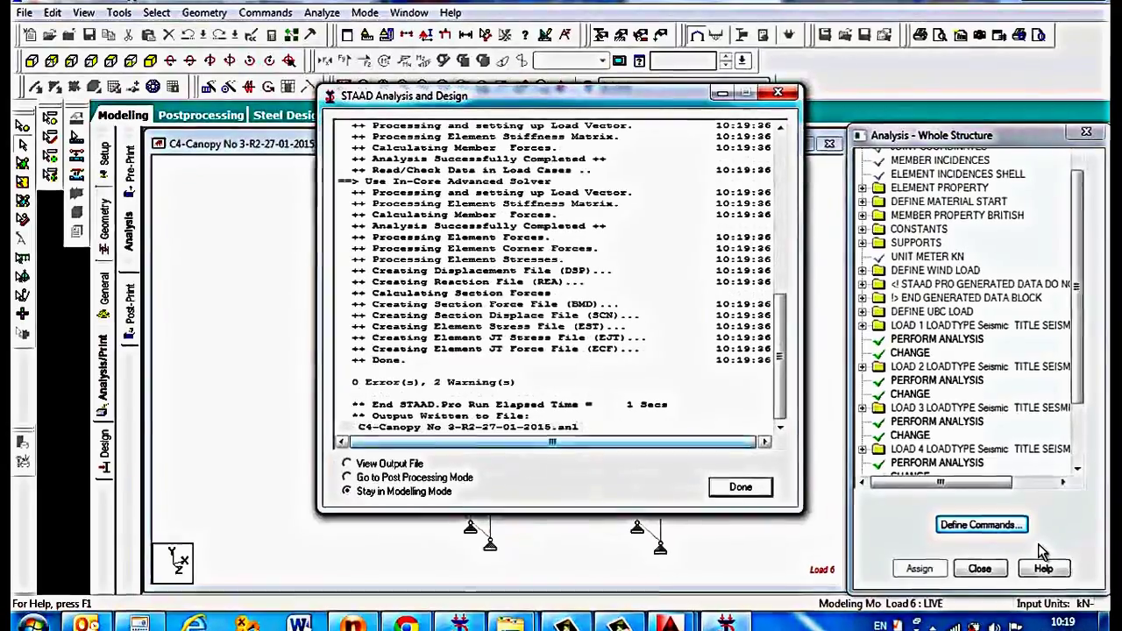
- Open the output file of the new run, examine each listed warning and close the file
key("Up")
key("Up")
key("Return")
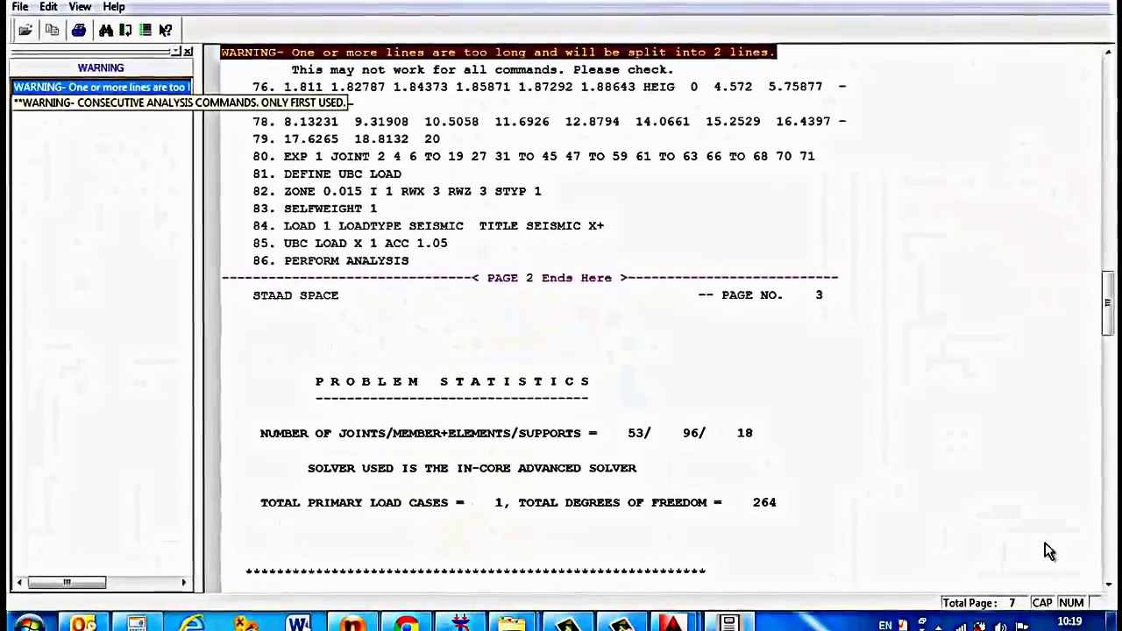
key("Down")
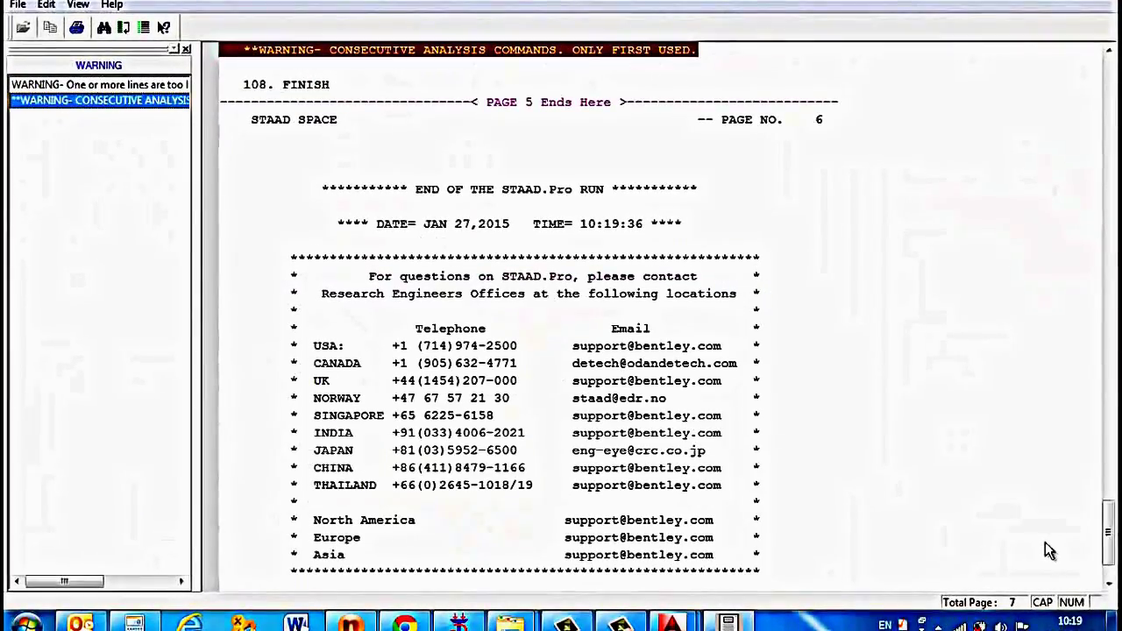
key("alt+F4")
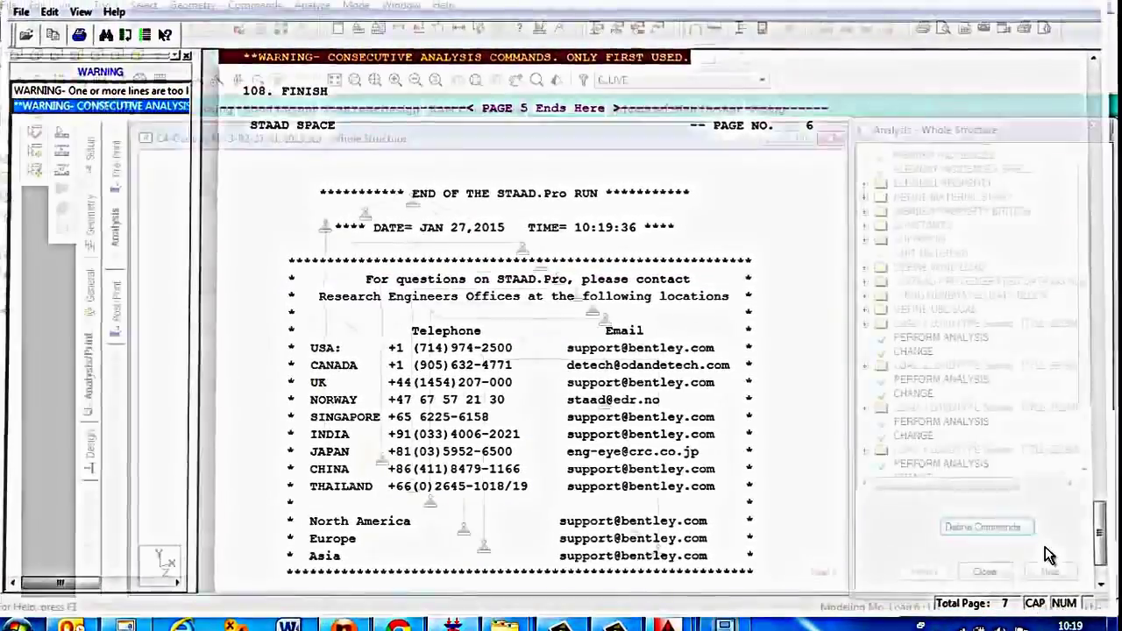
- Delete the duplicate PERFORM ANALYSIS command just before FINISH in the analysis command list
scroll(1040, 545, "down", 2)
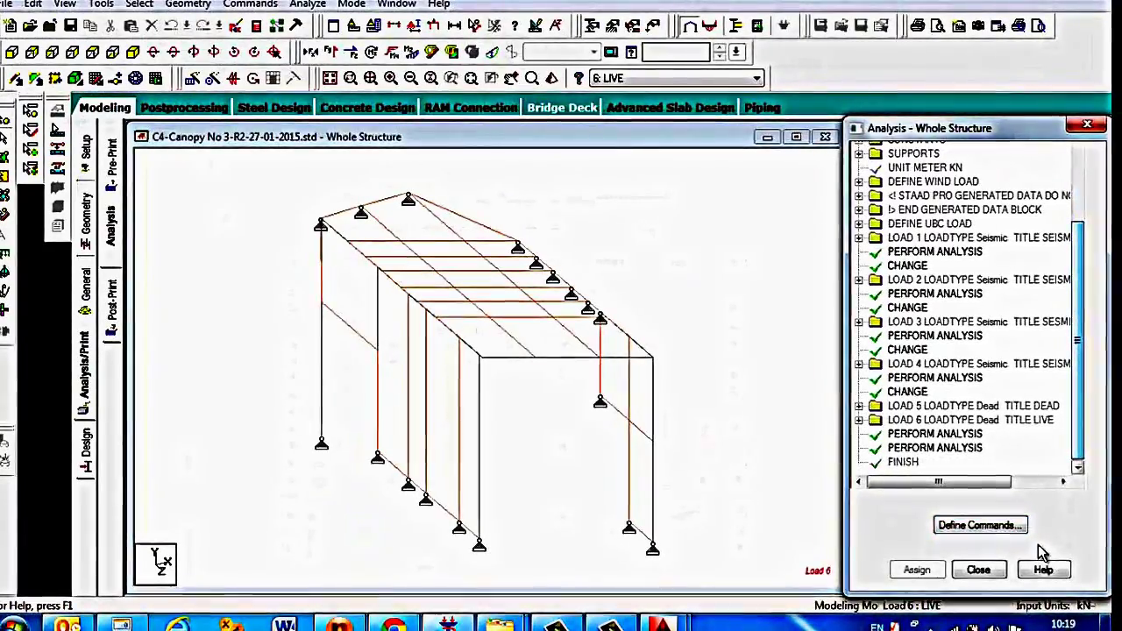
key("Delete")
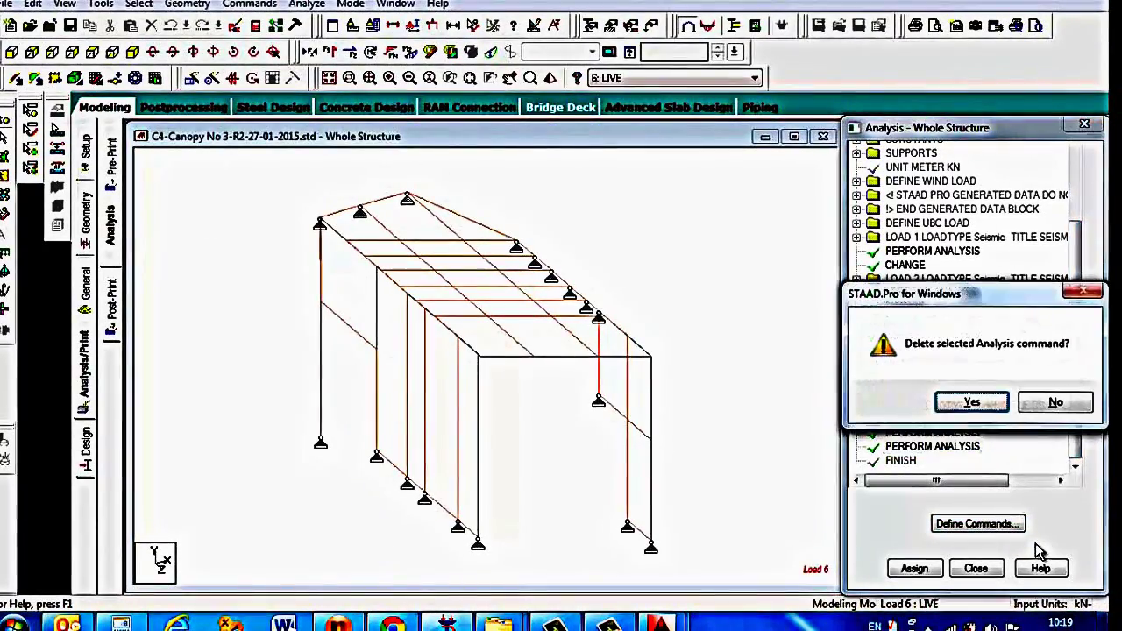
key("Return")
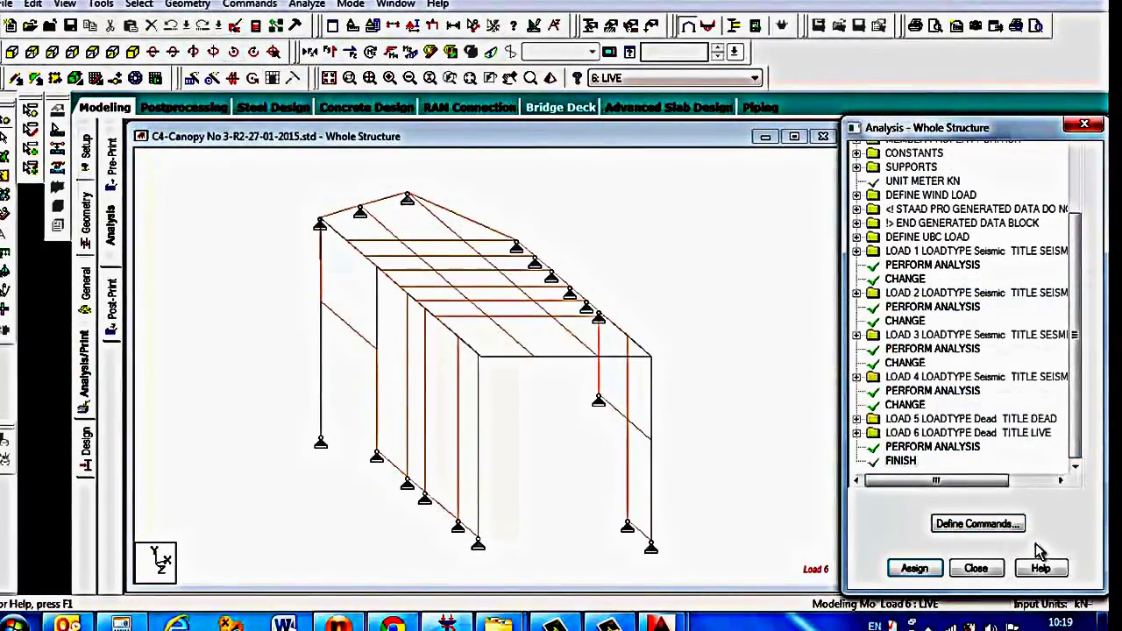
- Run the analysis again with the cleaned-up command list and return to modelling mode
key("alt+a")
key("Return")
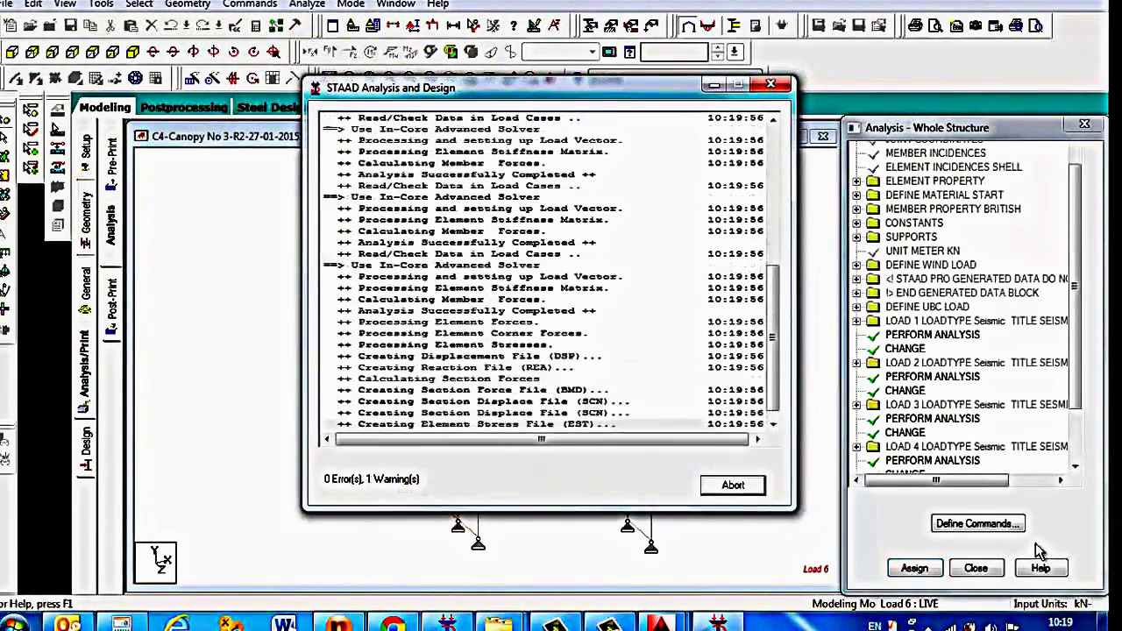
key("Return")
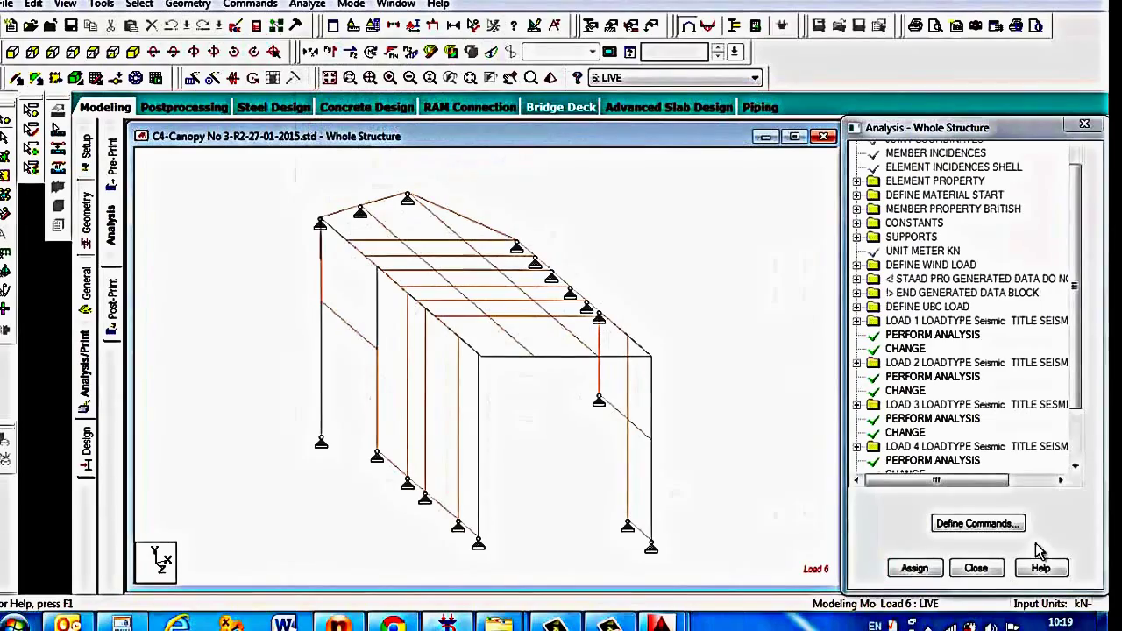
- Display the UBC load arrows of the SESMIC Z+ and SEISMIC Z- cases on the structure
key("Return")
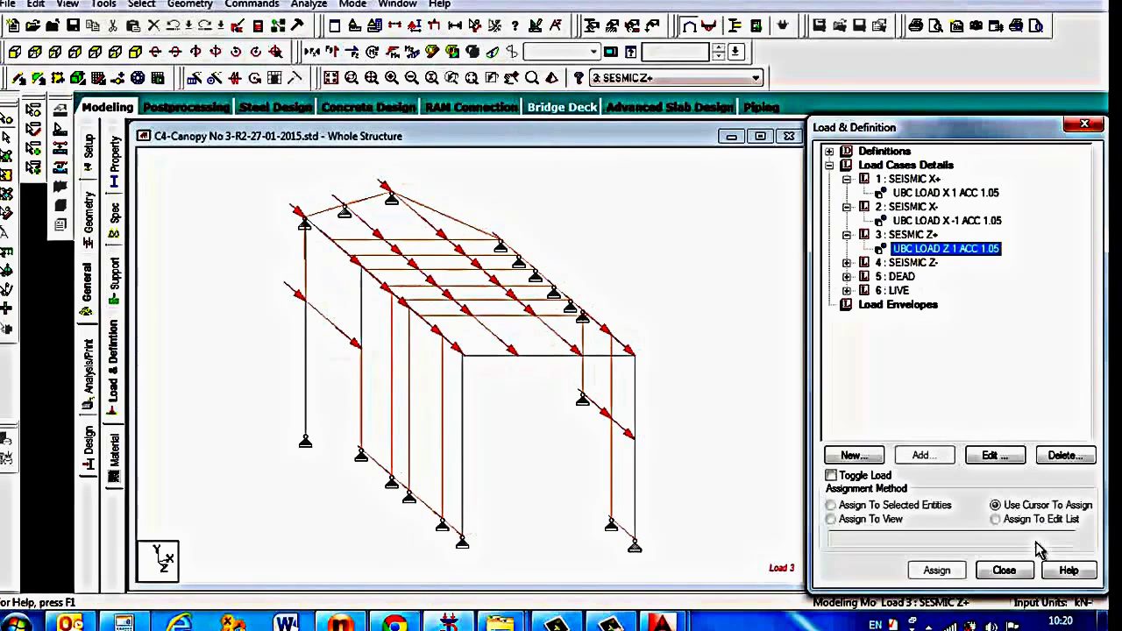
key("Down")
key("Down")
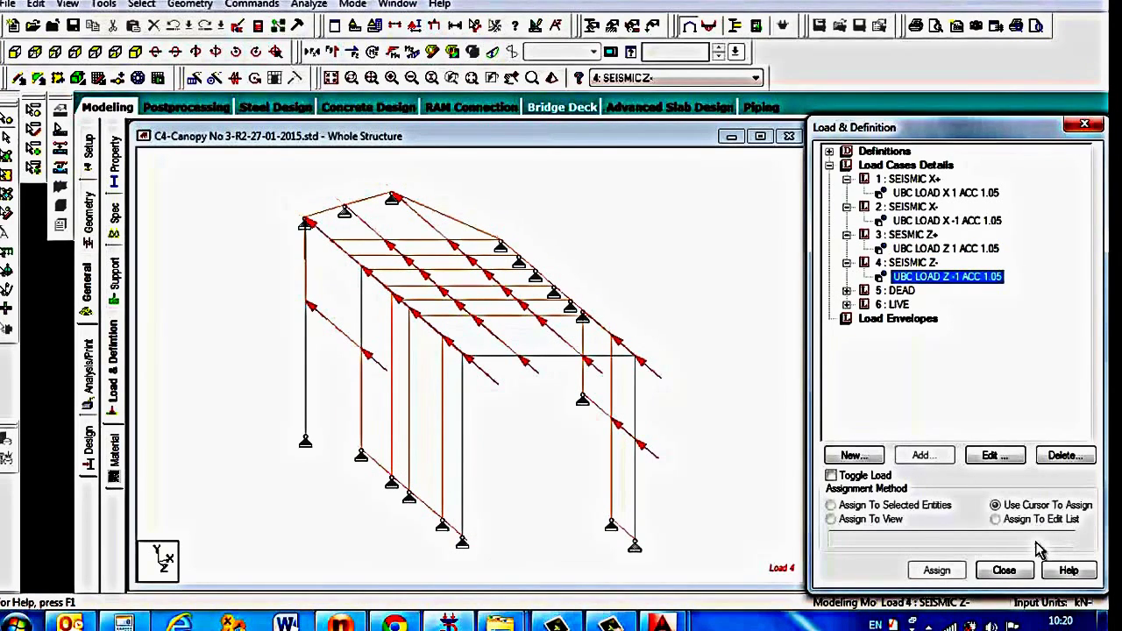
- Display the selfweight of the DEAD case and the floor pressure of the LIVE case on the structure
key("Down")
key("Down")
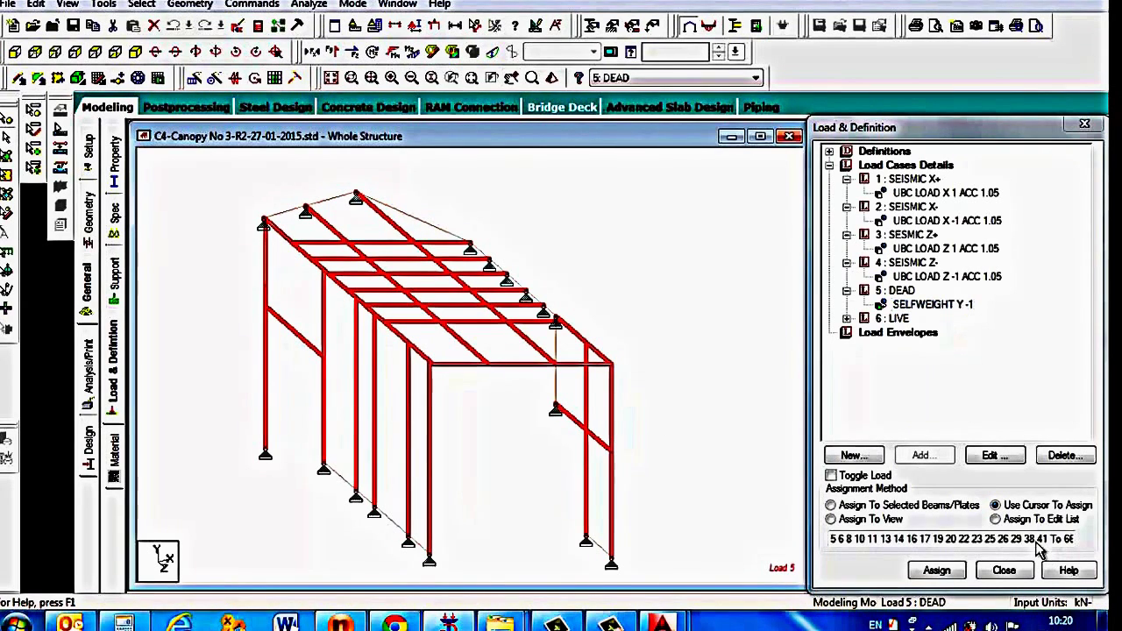
key("Down")
key("Down")
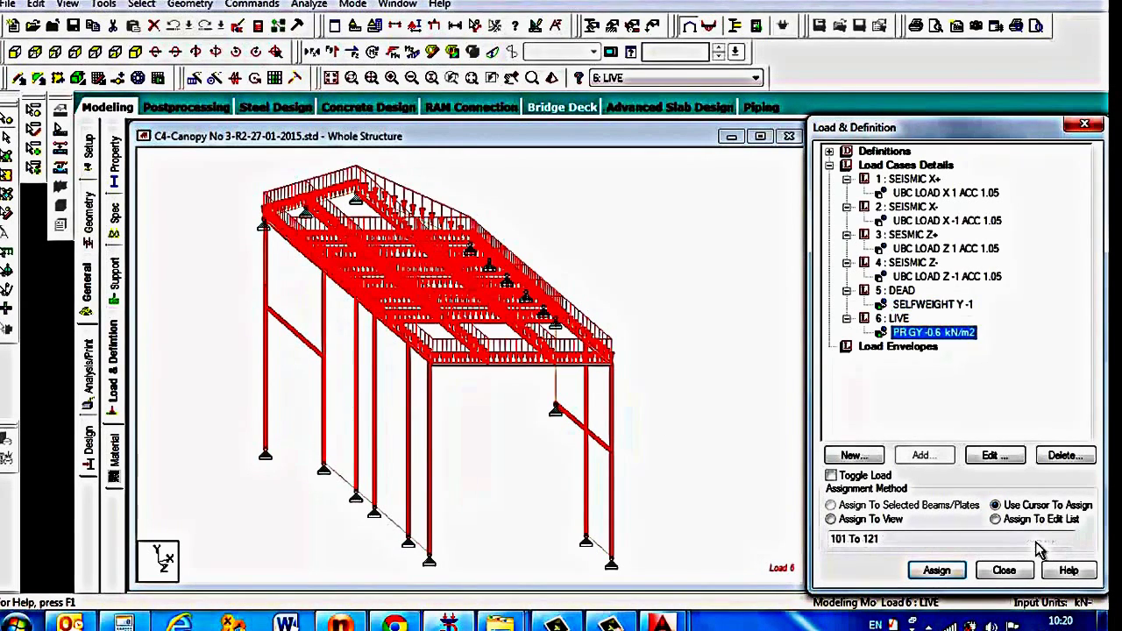
key("Up")
key("Up")
key("Up")
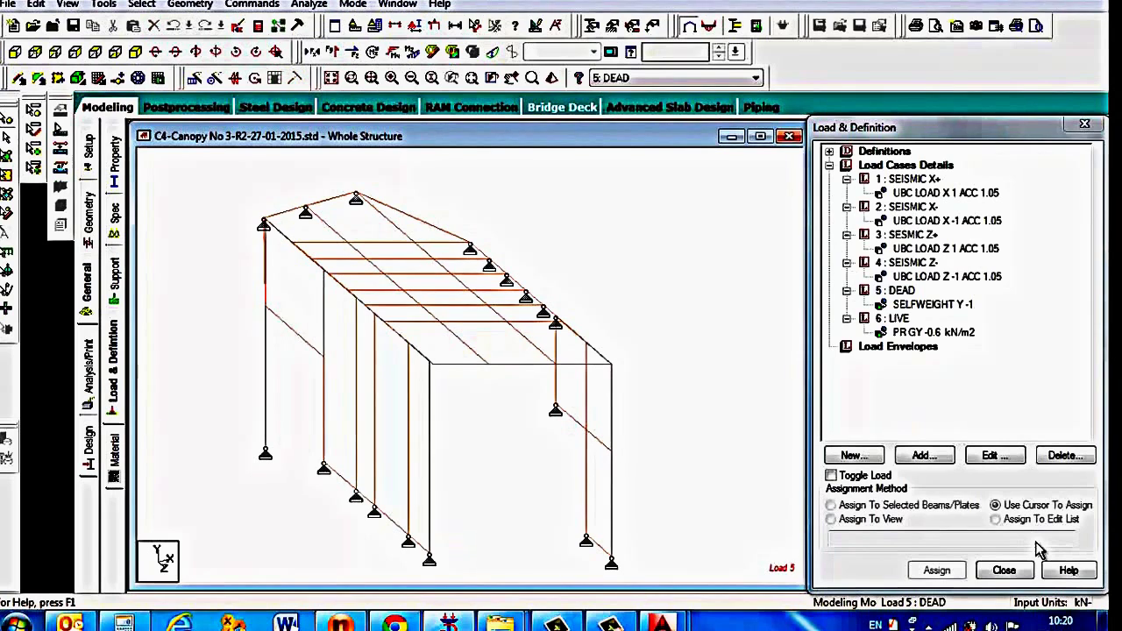
- Add a uniform (UNI) member weight of 5.7 kN/m to the UBC 1997 seismic definition
left_click(1036, 550)
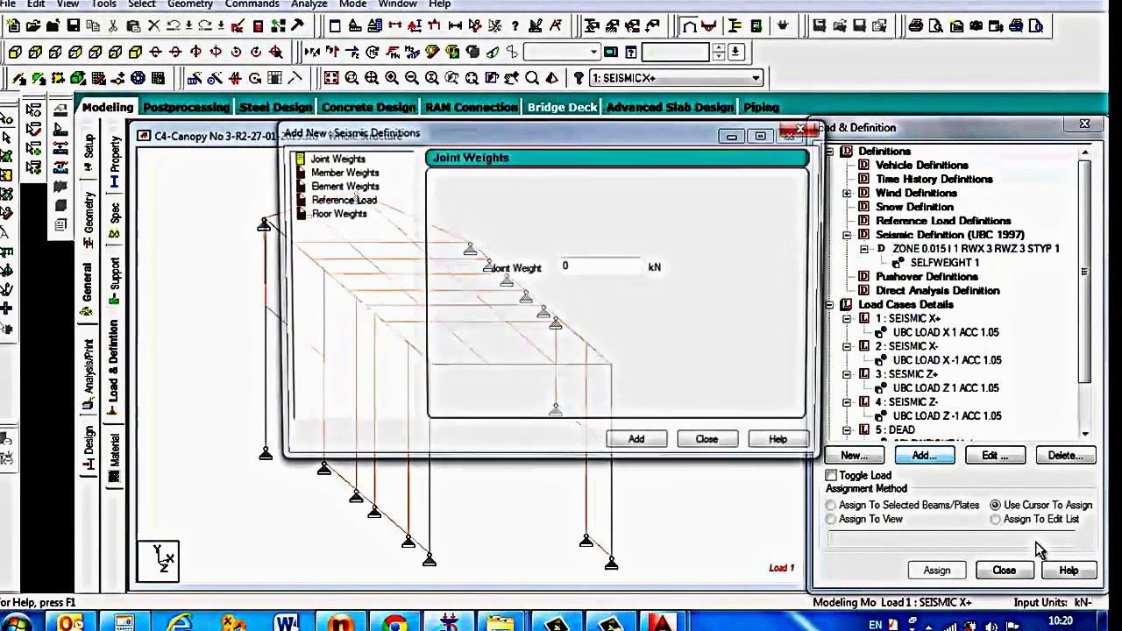
left_click(340, 172)
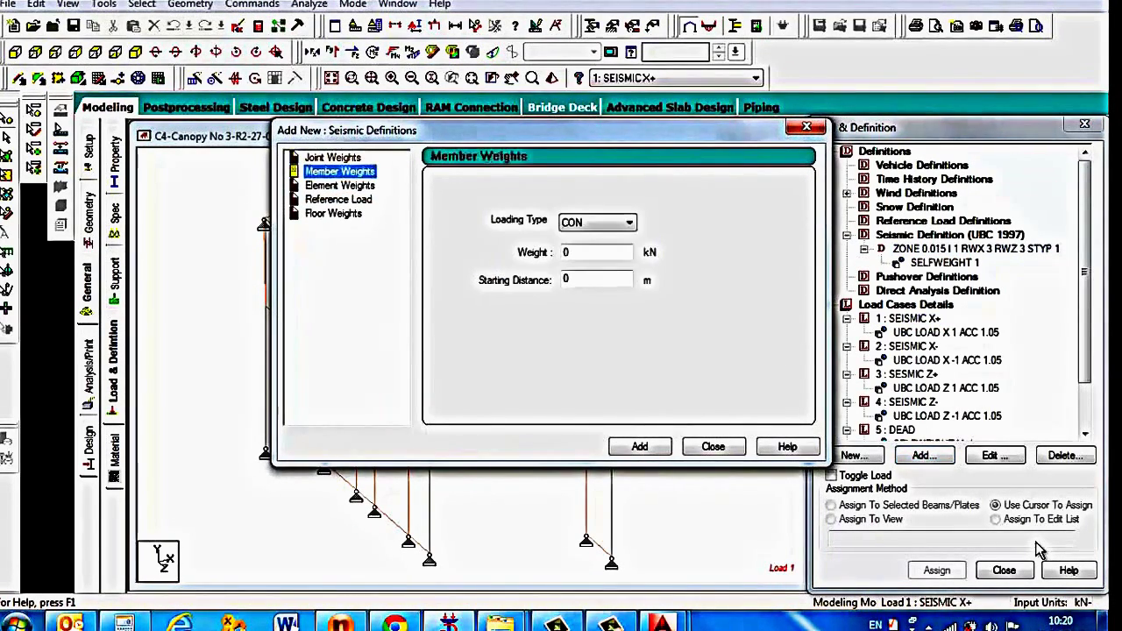
left_click(629, 223)
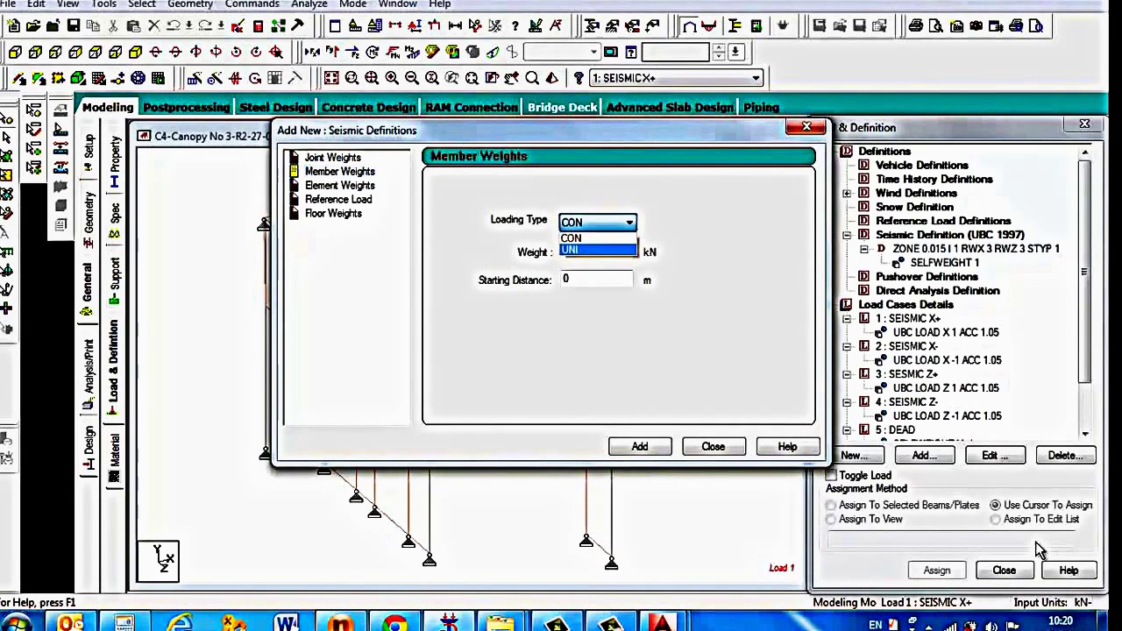
left_click(598, 250)
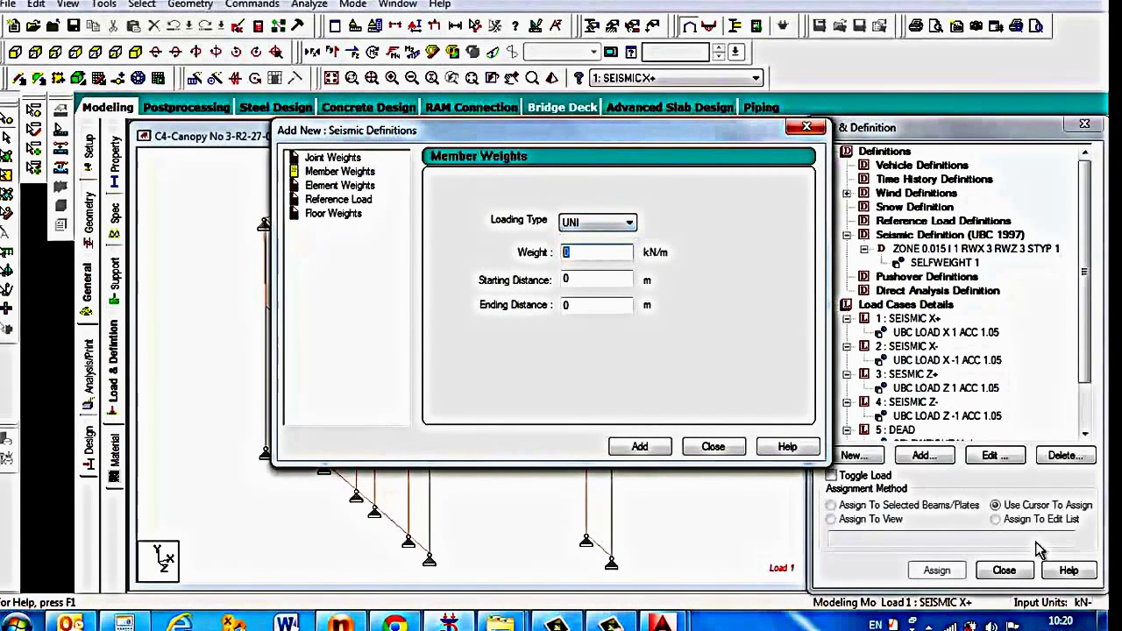
type("-")
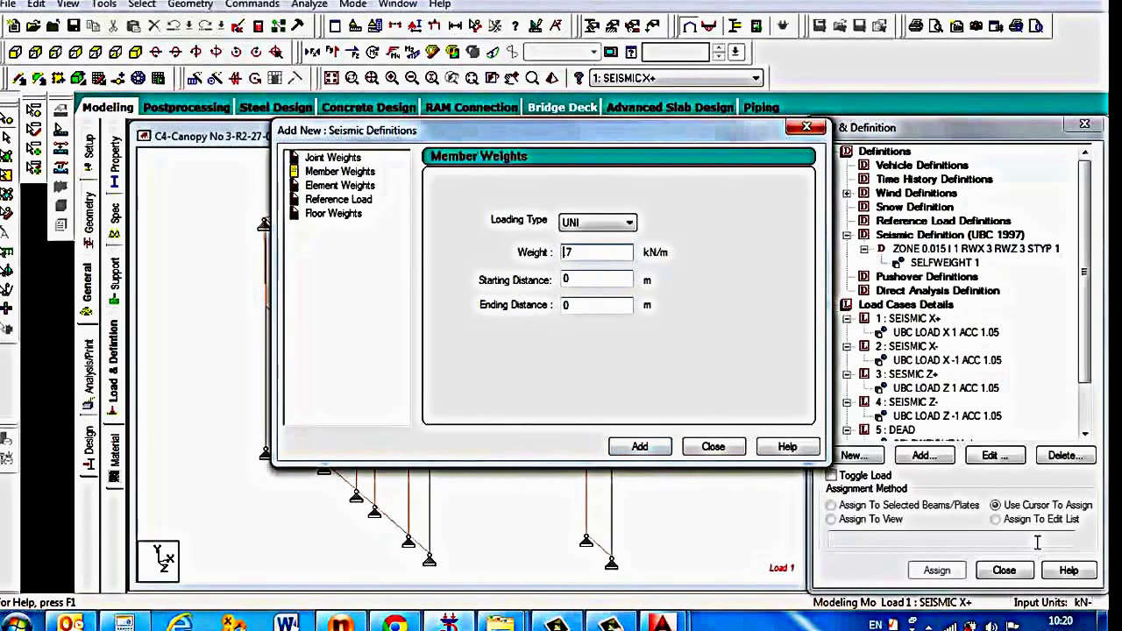
type("5")
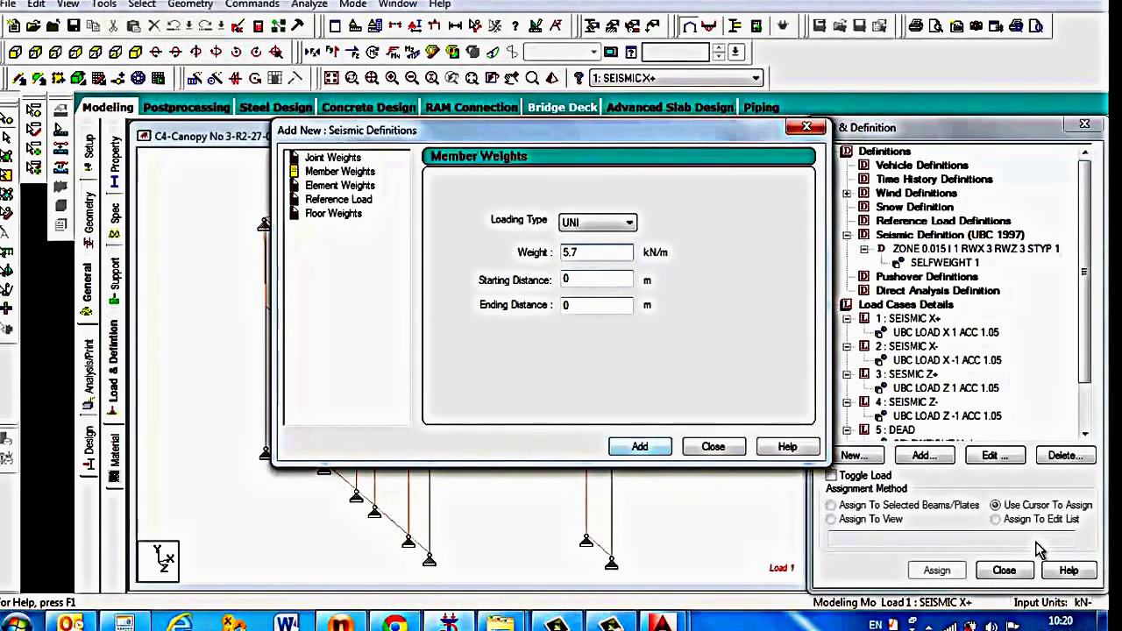
key("Return")
key("Return")
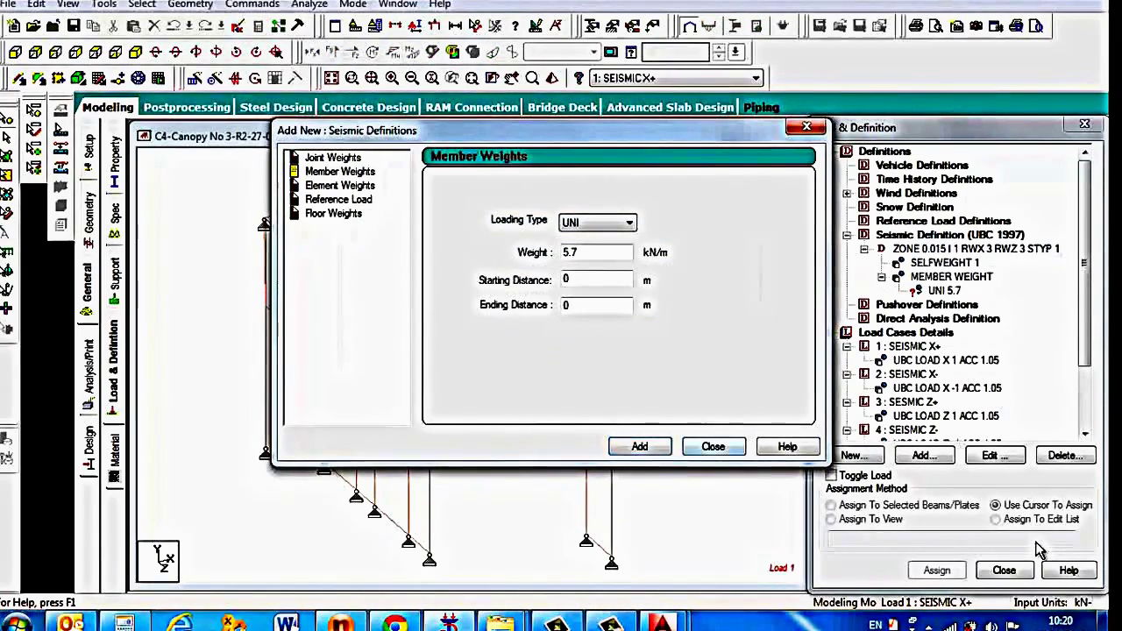
left_click(714, 447)
- Assign the UNI 5.7 member weight to the two inner roof beams running the length of the canopy
left_click(944, 291)
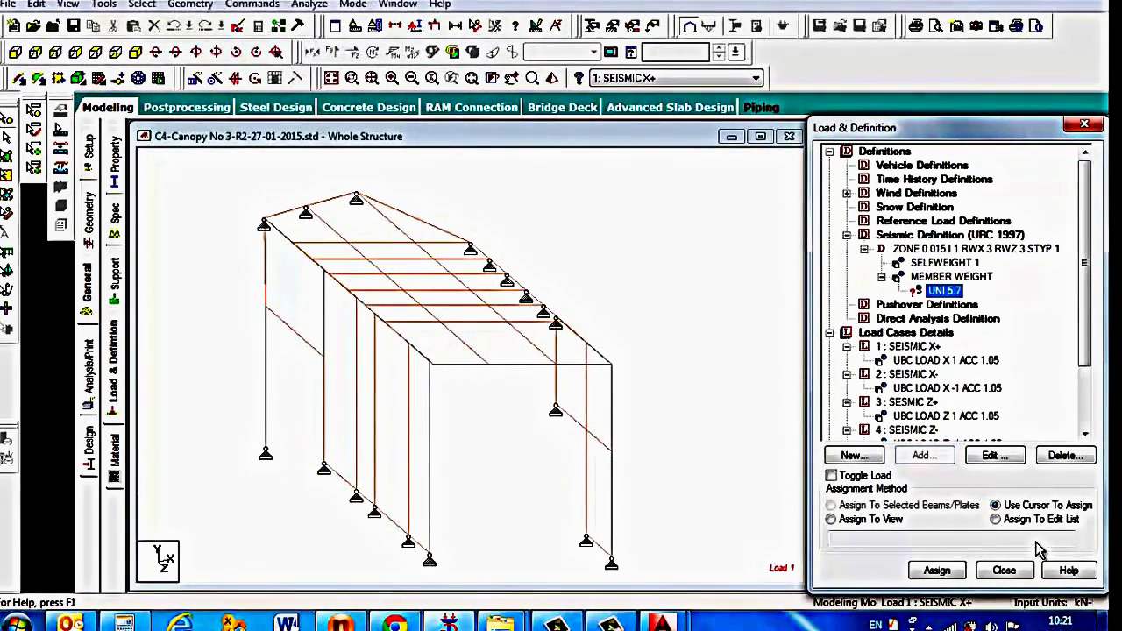
left_click(328, 226)
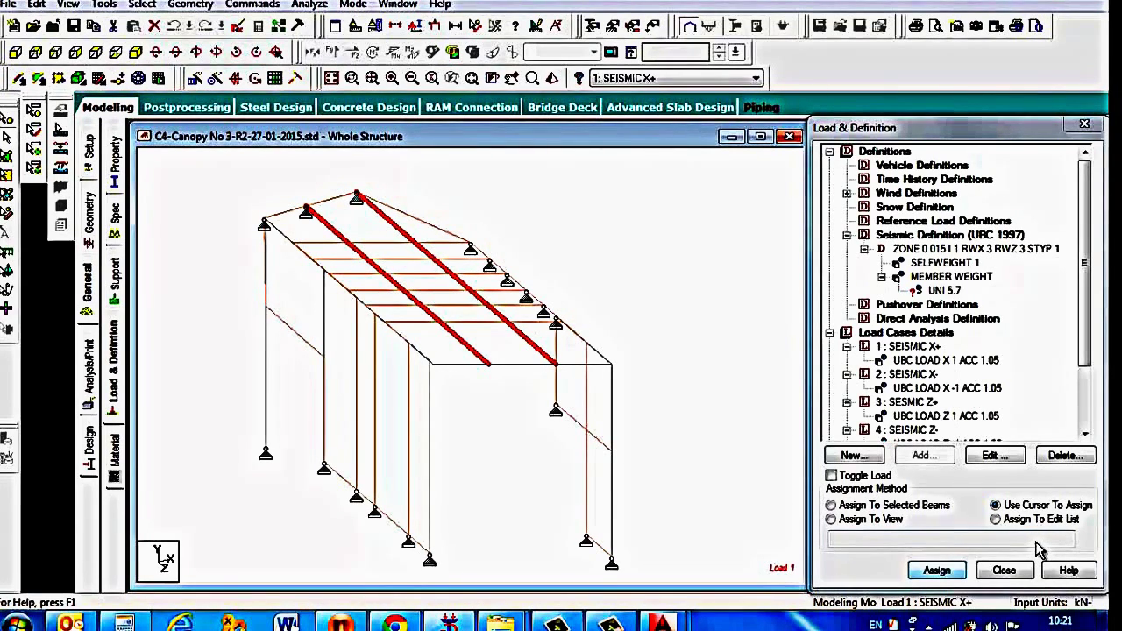
left_click(938, 570)
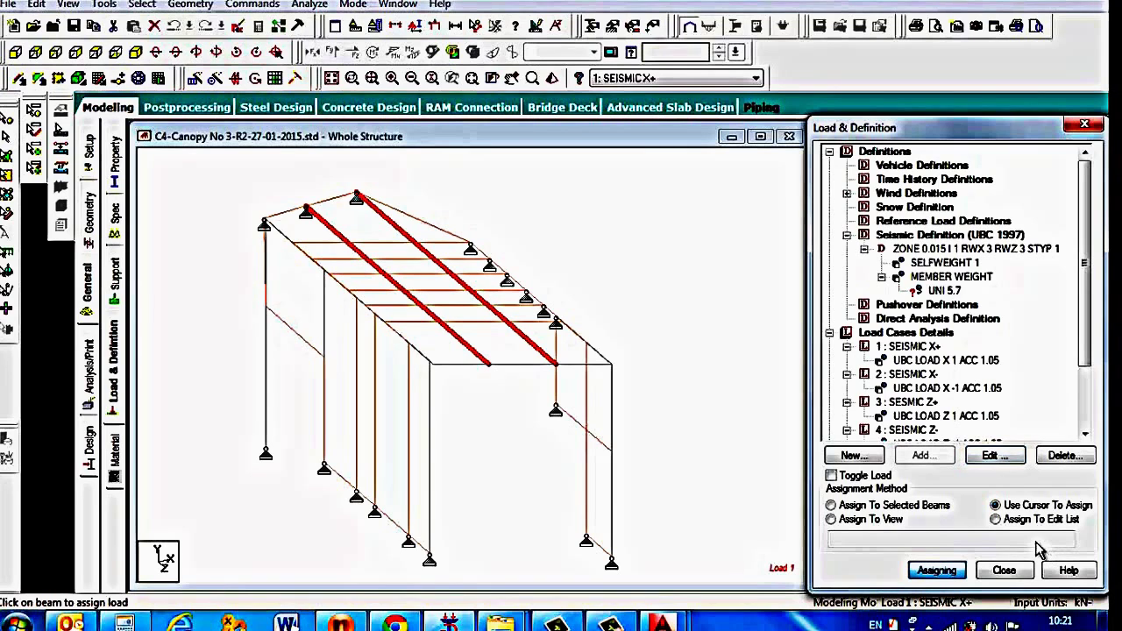
left_click(831, 505)
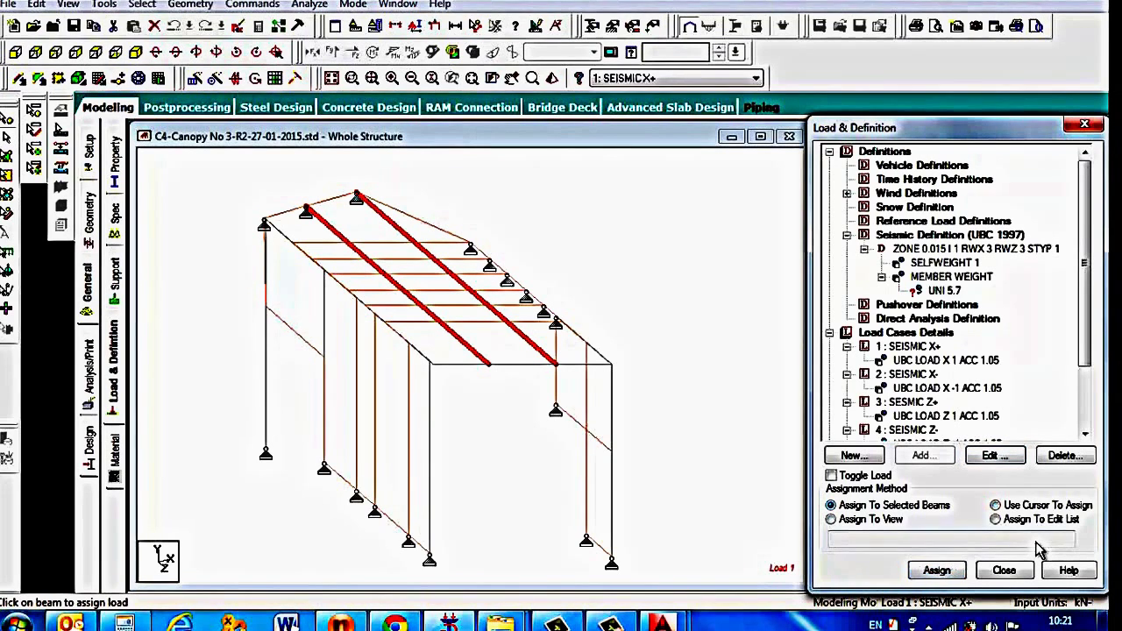
left_click(938, 571)
key("Return")
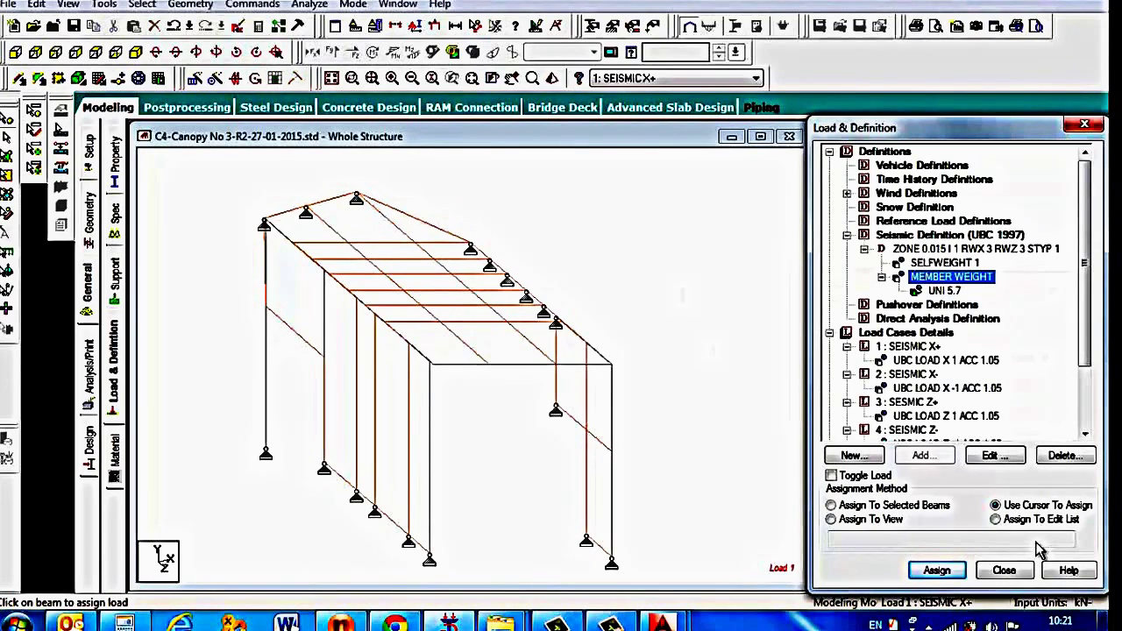
- Add a second uniform (UNI) member weight of -2.75 kN/m to the seismic definition
left_click(925, 456)
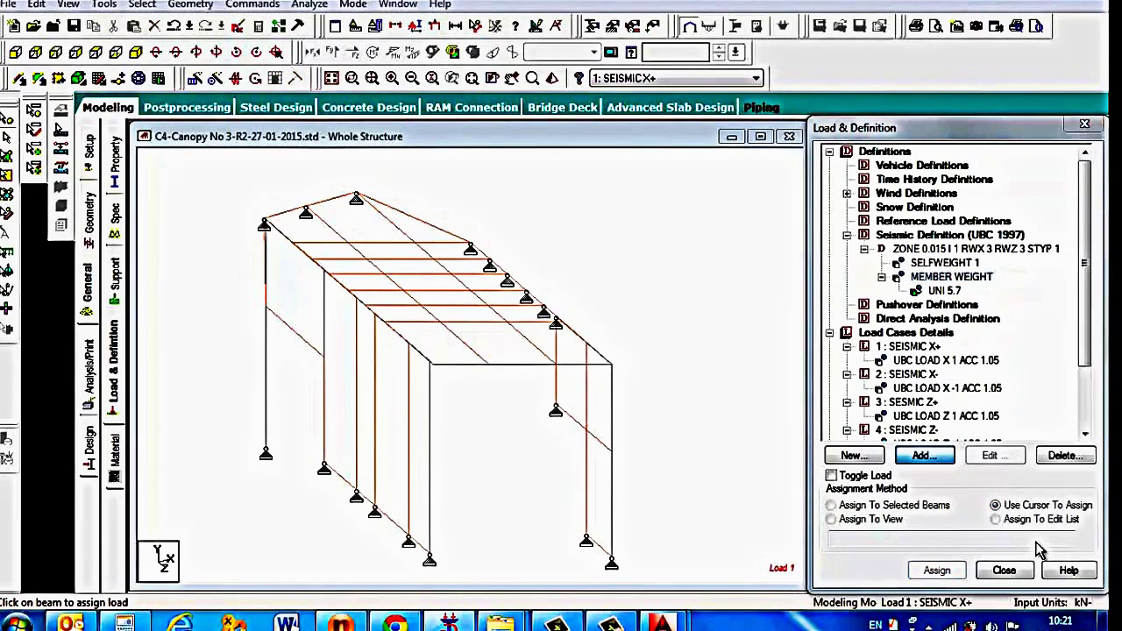
left_click(551, 229)
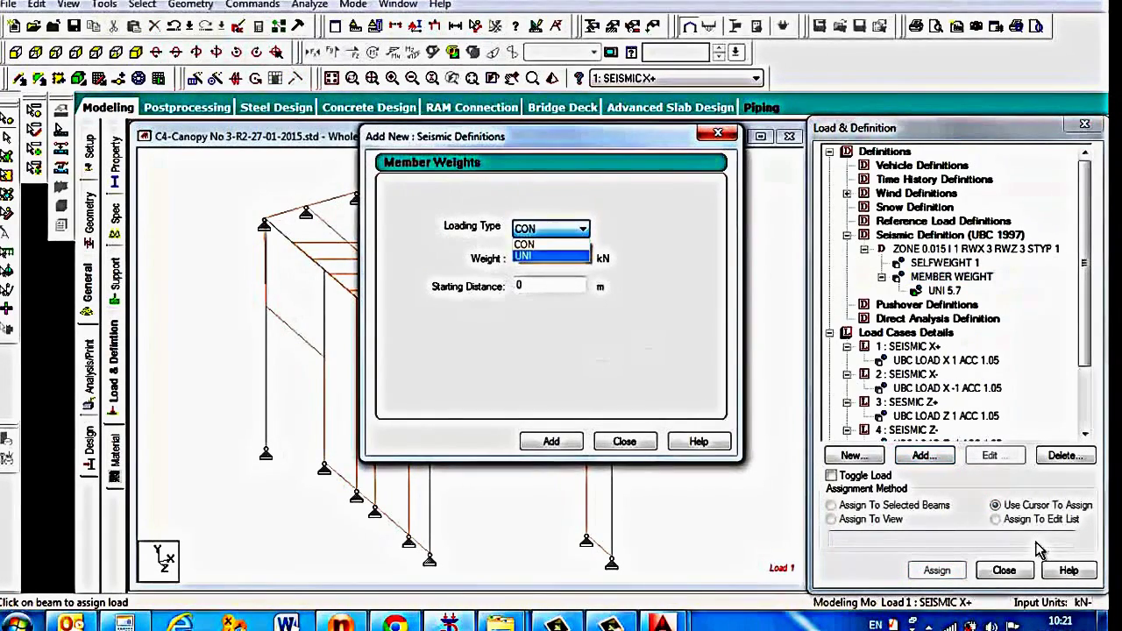
left_click(549, 257)
left_click_drag(531, 259, 505, 259)
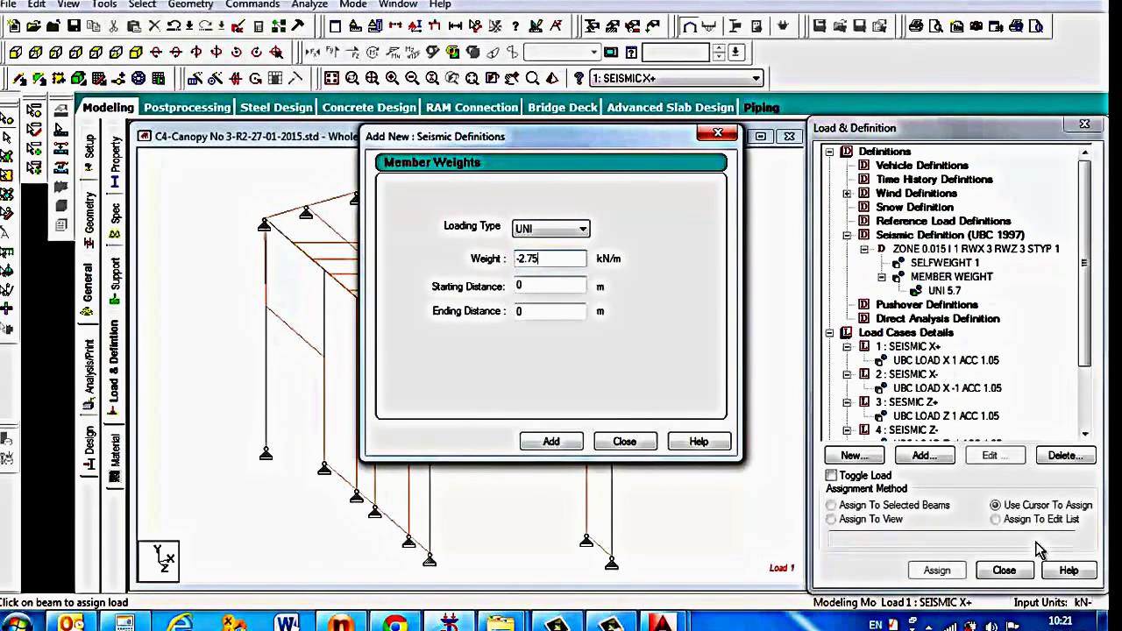
key("Return")
key("Escape")
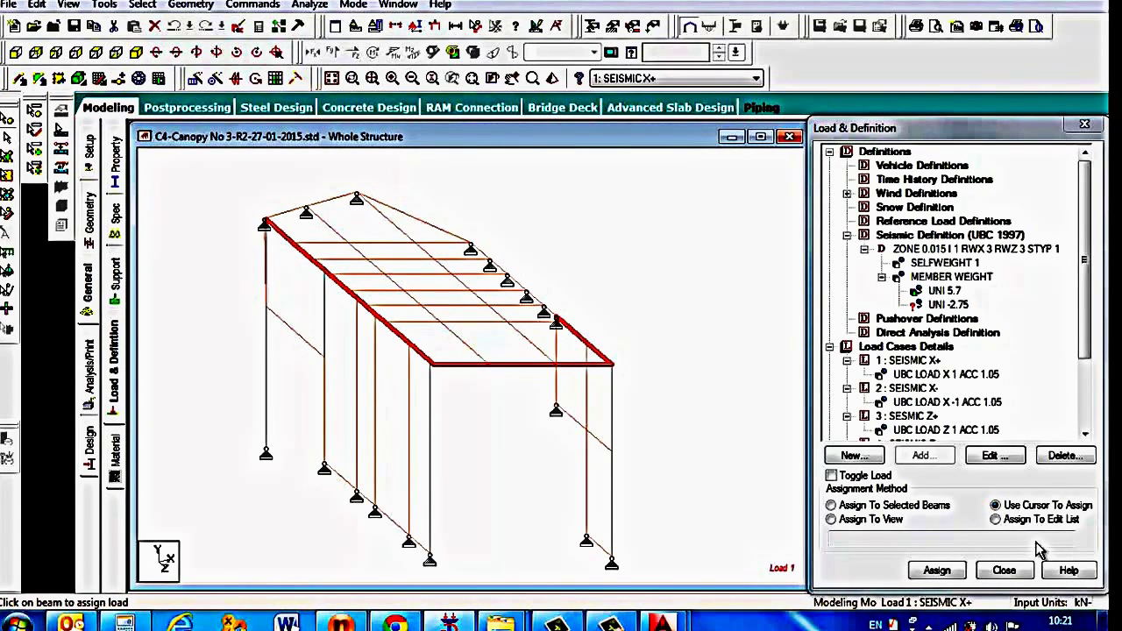
- Assign the UNI -2.75 member weight to the selected perimeter roof beams along the front and both long sides
left_click(831, 506)
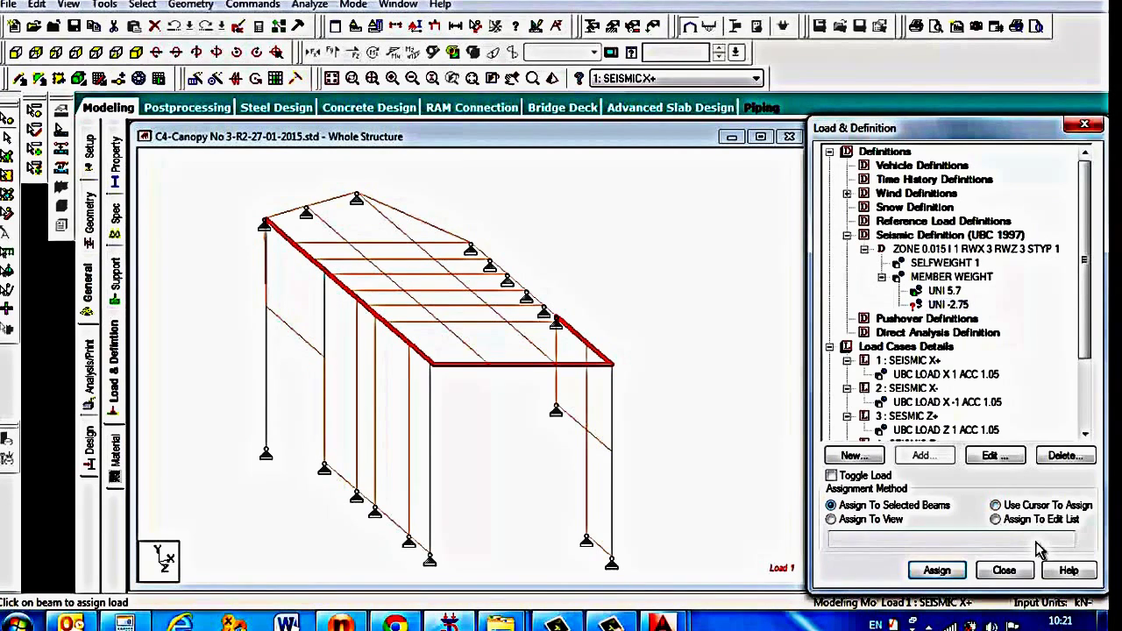
left_click(937, 571)
key("Return")
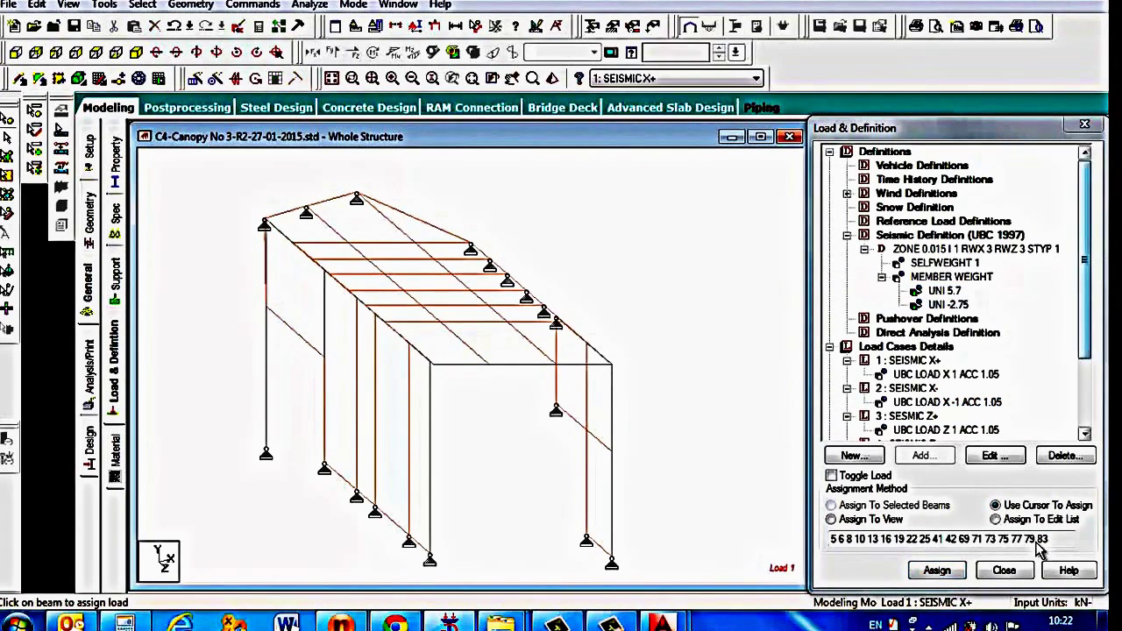
- Add a uniform member force of -2.75 kN/m in the GY direction to the DEAD load case
left_click(896, 374)
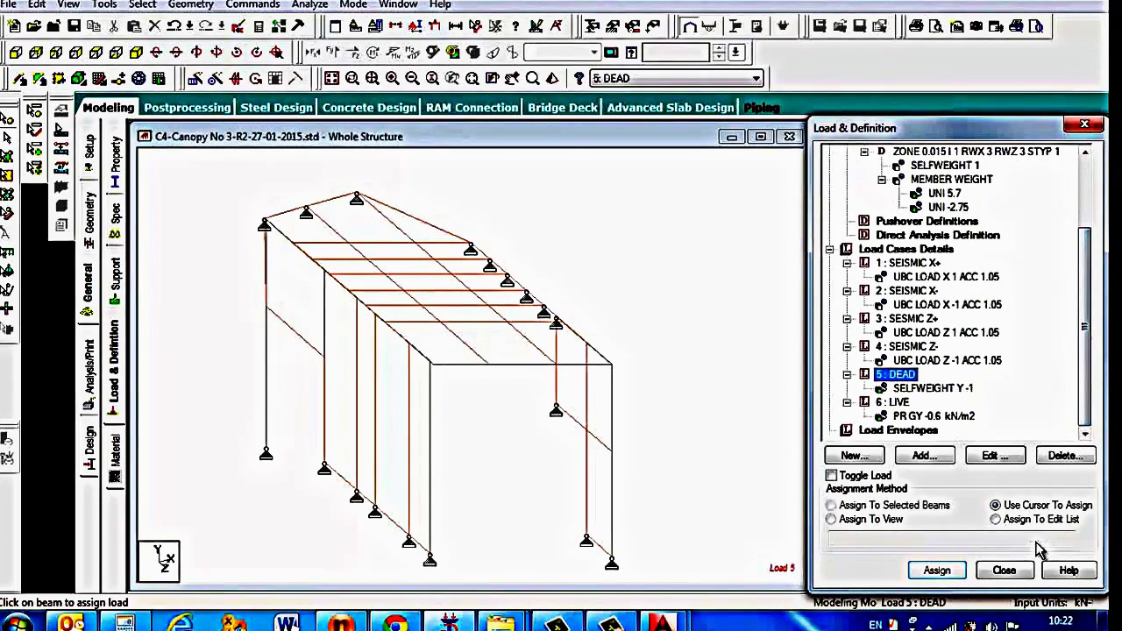
left_click(925, 456)
key("Return")
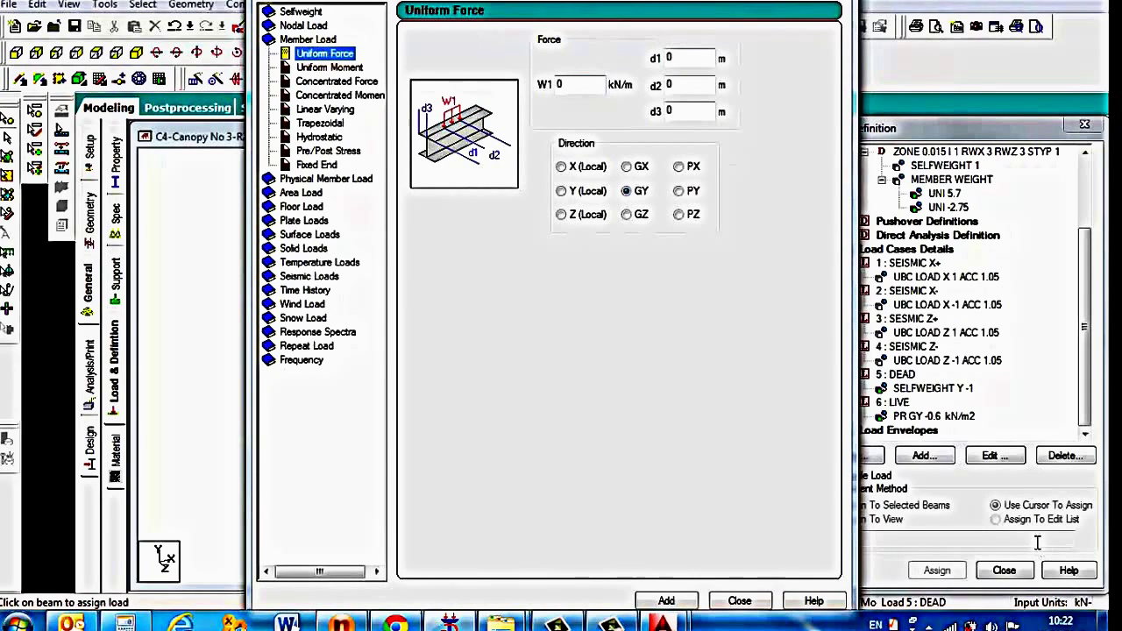
type("-2.")
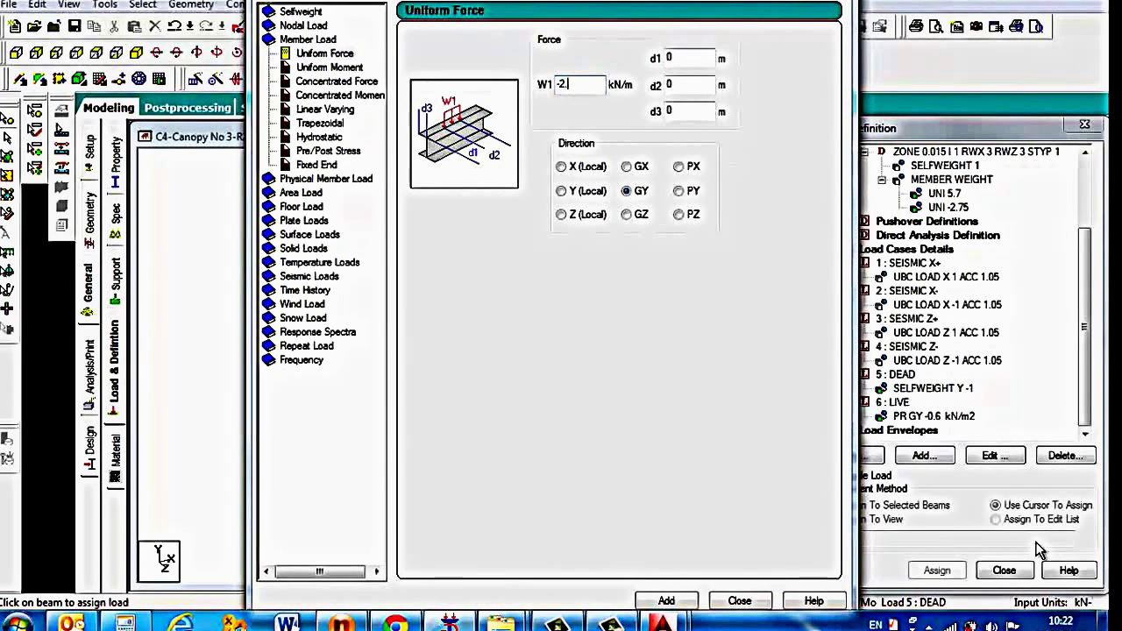
type("7")
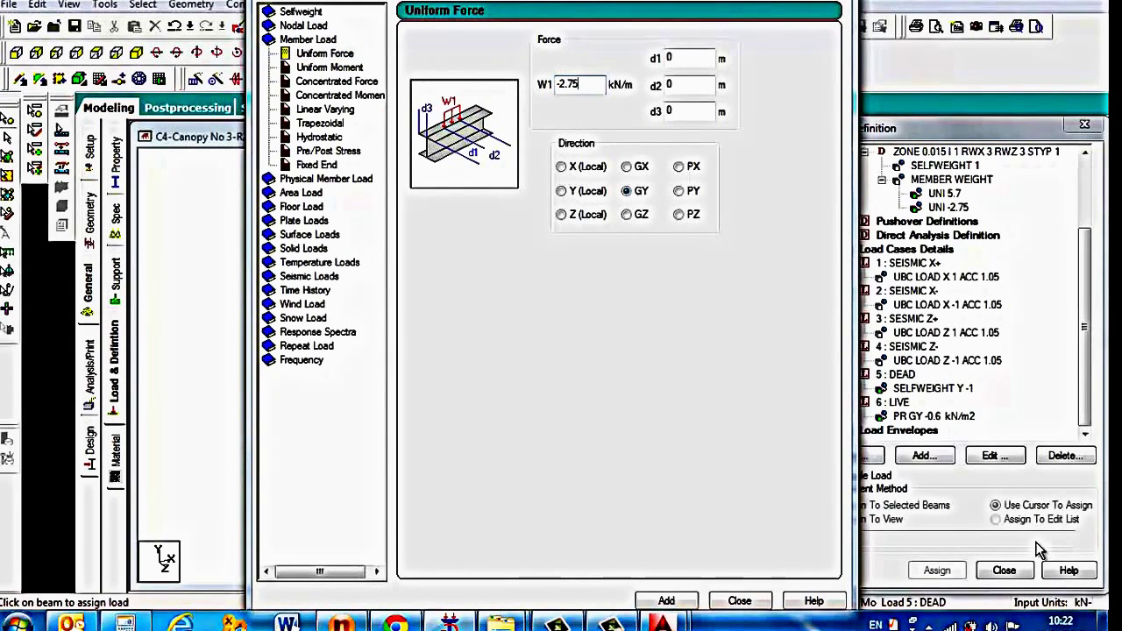
type("5")
key("Return")
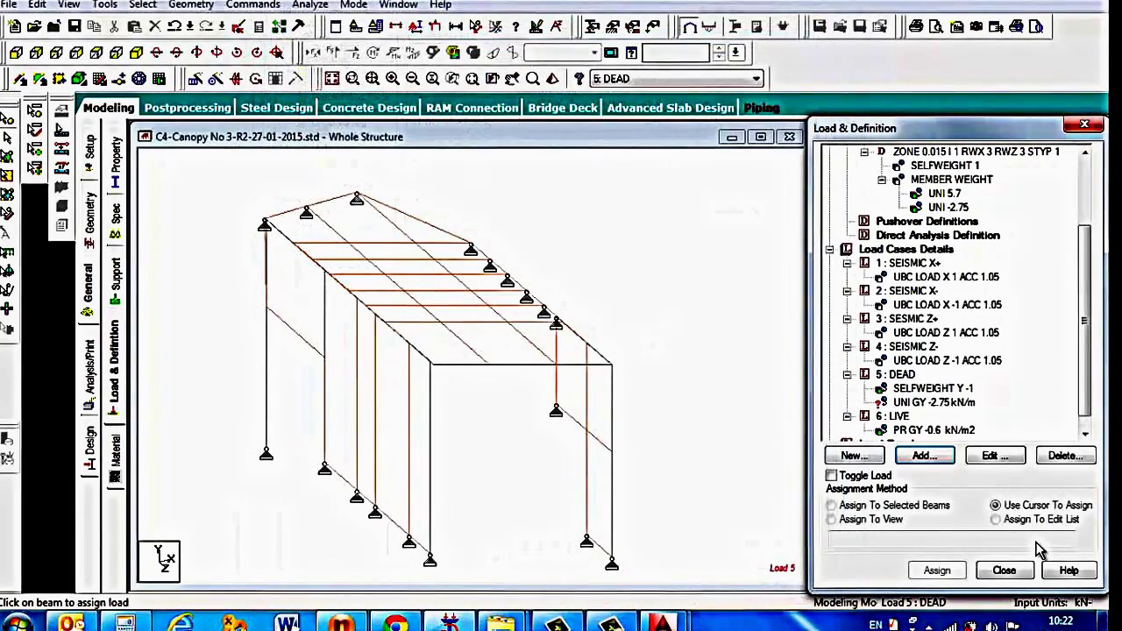
- Open the unit converter and set it to convert force from kilograms to kilonewtons
key("alt+t")
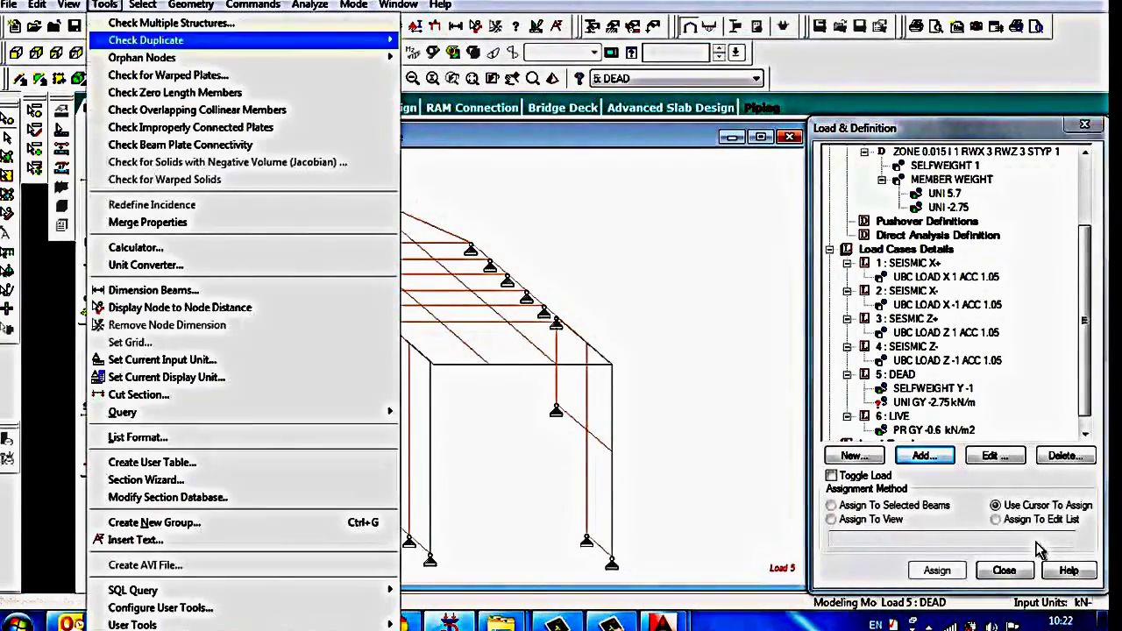
key("Down")
key("Down")
key("Down")
key("Down")
key("Down")
key("Down")
key("Down")
key("Down")
key("Down")
key("Down")
key("Down")
key("Down")
key("Down")
key("Down")
key("Down")
key("Down")
key("Down")
key("Down")
key("Down")
key("Down")
key("Down")
key("Up")
key("Up")
key("Up")
key("Up")
key("Up")
key("Up")
key("Up")
key("Up")
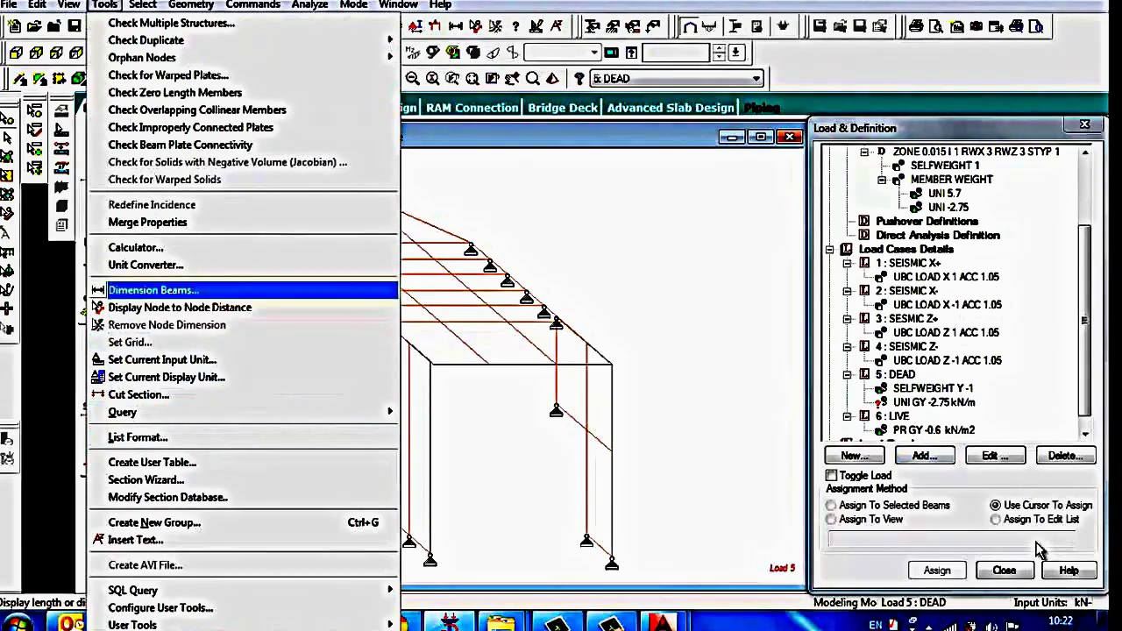
key("Up")
key("Return")
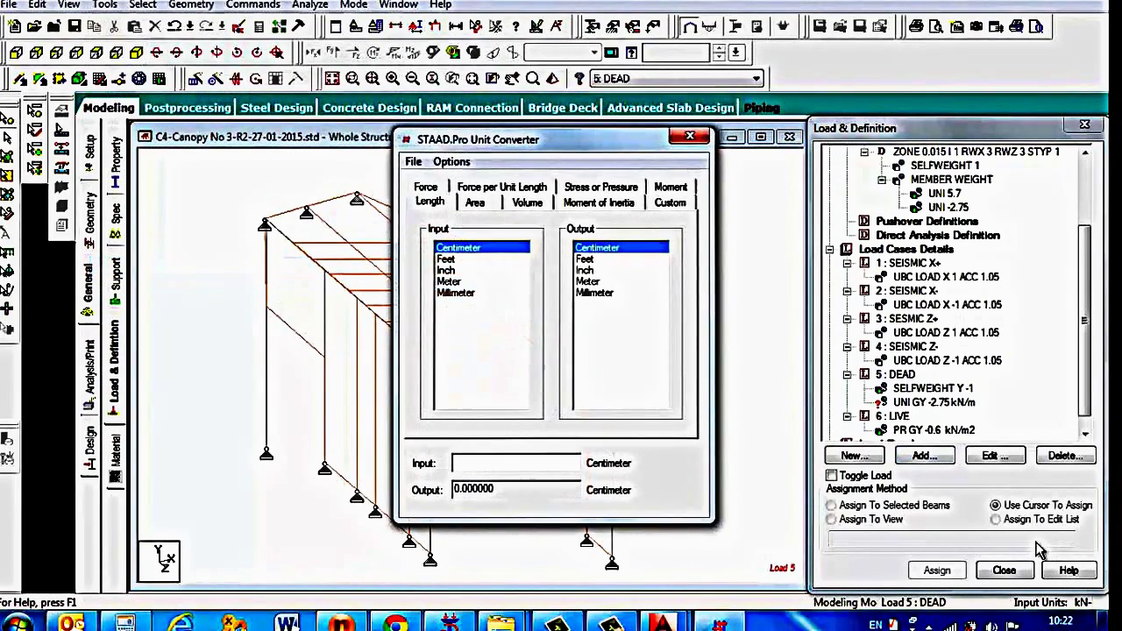
left_click(426, 187)
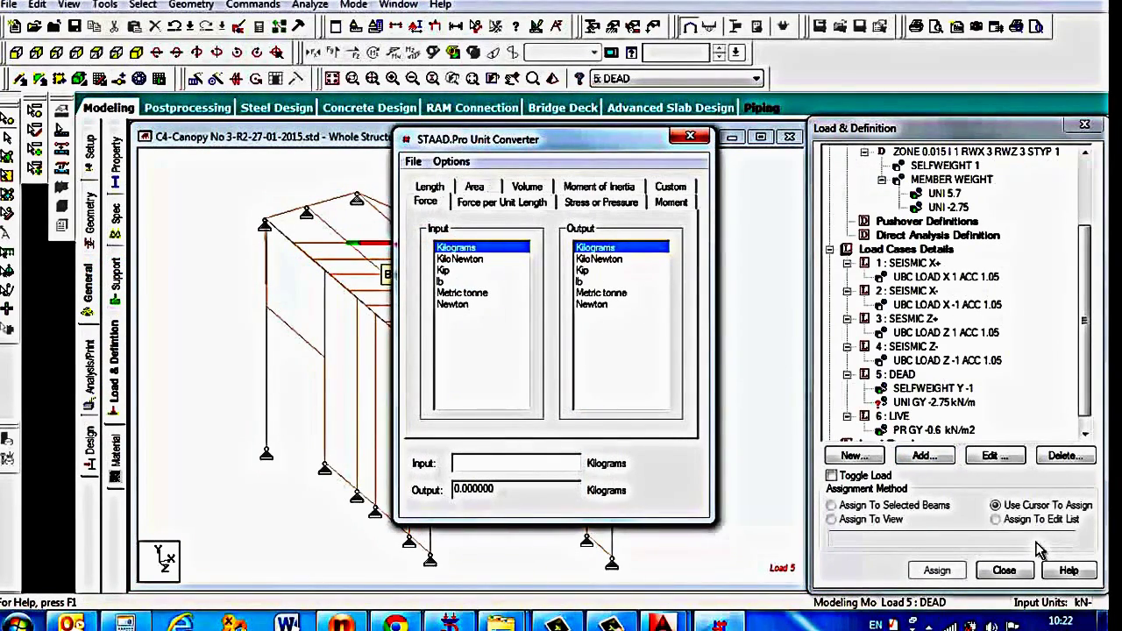
left_click(599, 259)
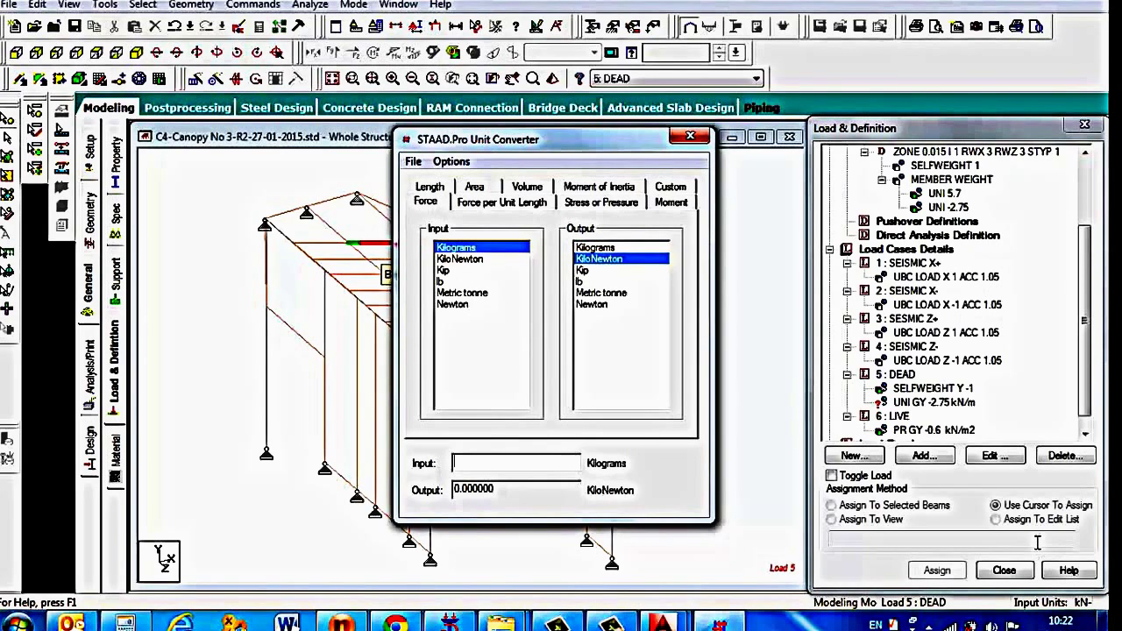
- Convert 140 and 280 kilograms to kilonewtons and switch to the floor plan drawing A107_L01 in AutoCAD
type("140")
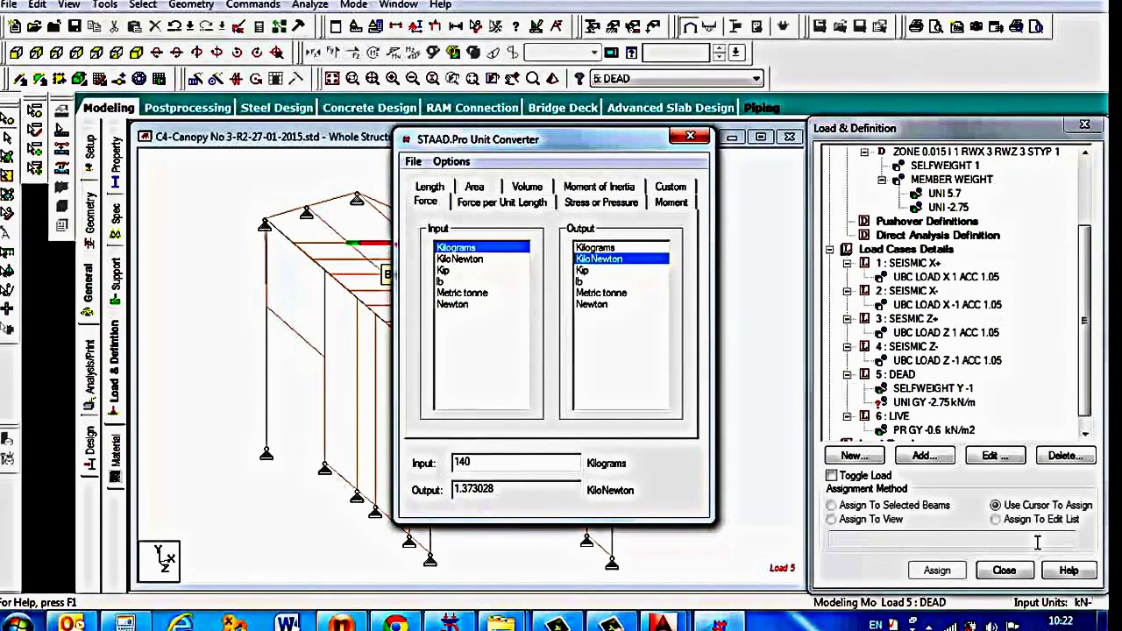
key("ctrl+a")
type("2")
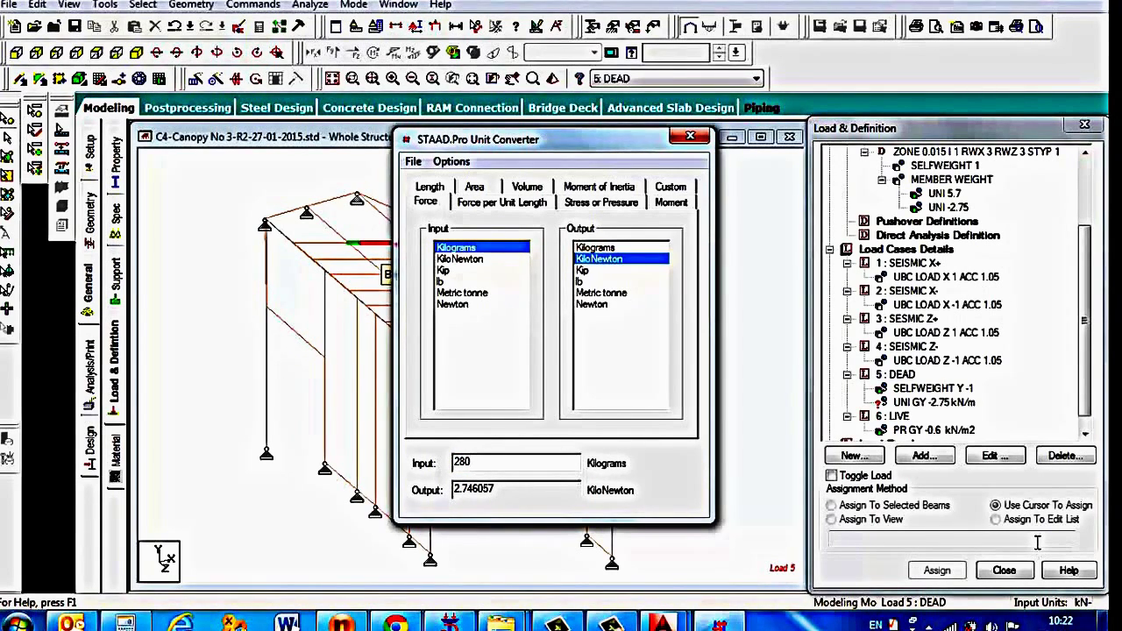
key("Tab")
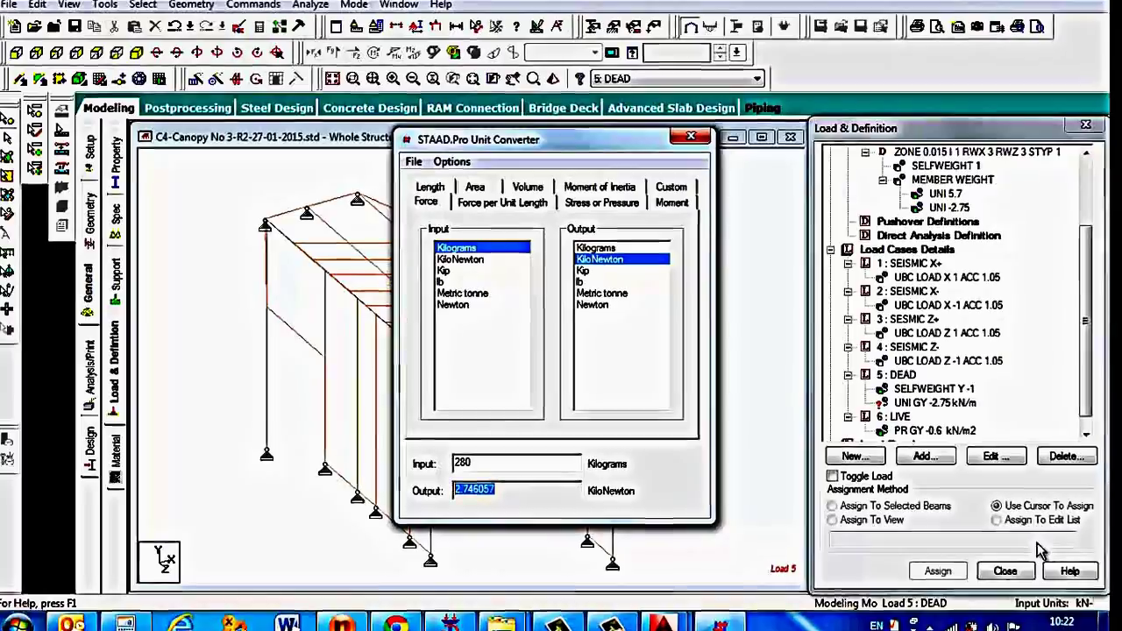
key("alt+Tab")
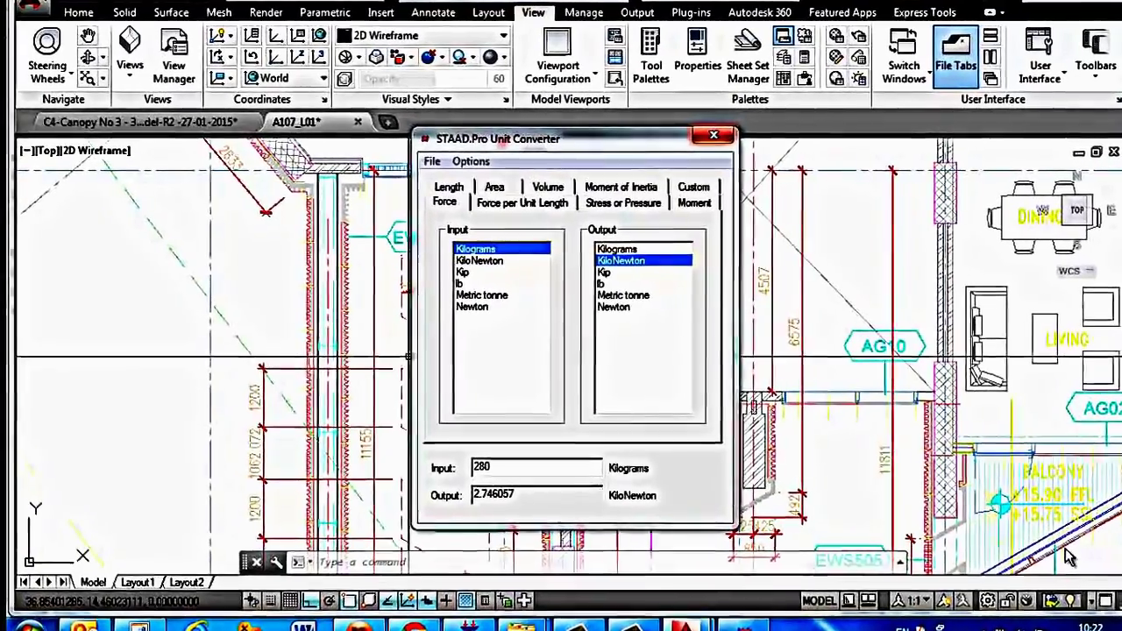
- Close the unit converter and switch back to the canopy model in STAAD.Pro with the UNI GY -2.75 kN/m dead load selected
left_click(702, 134)
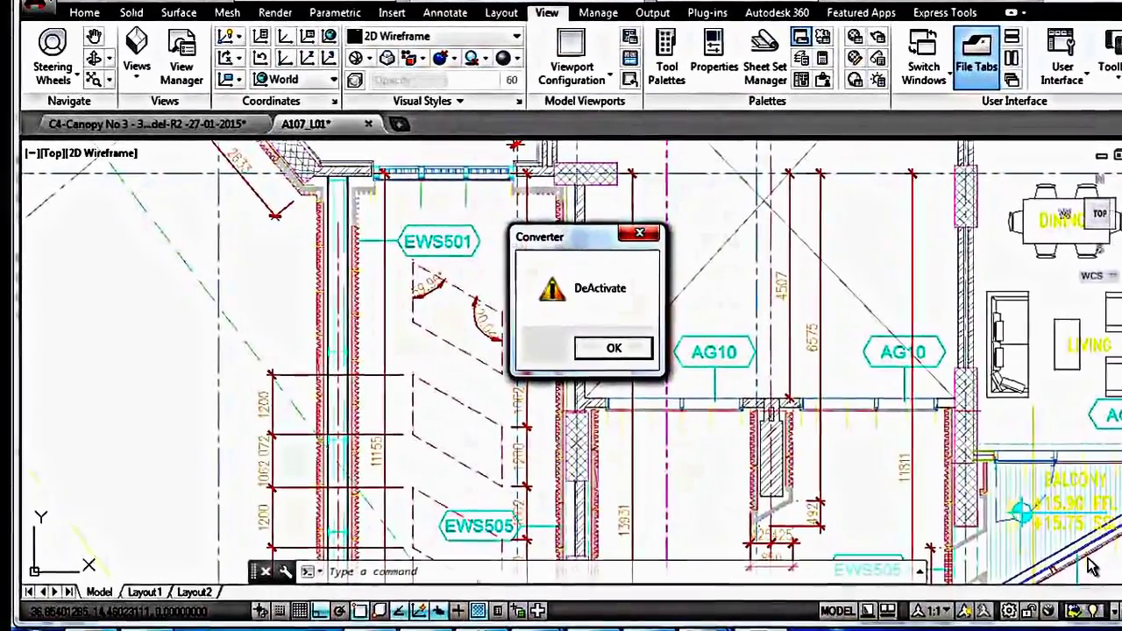
left_click(604, 344)
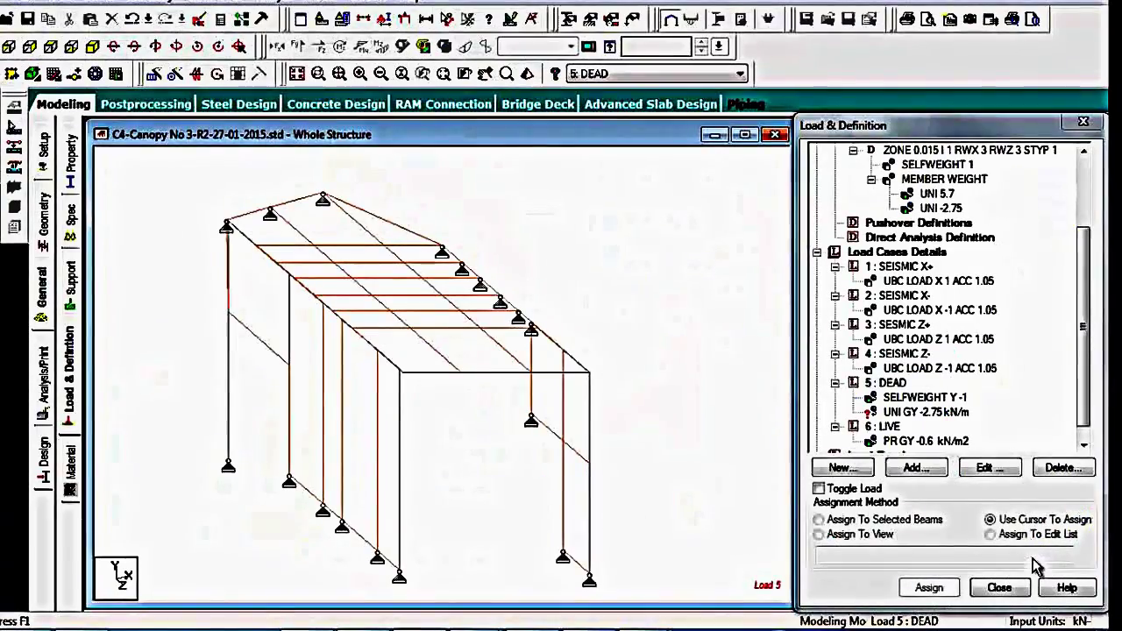
left_click(1037, 567)
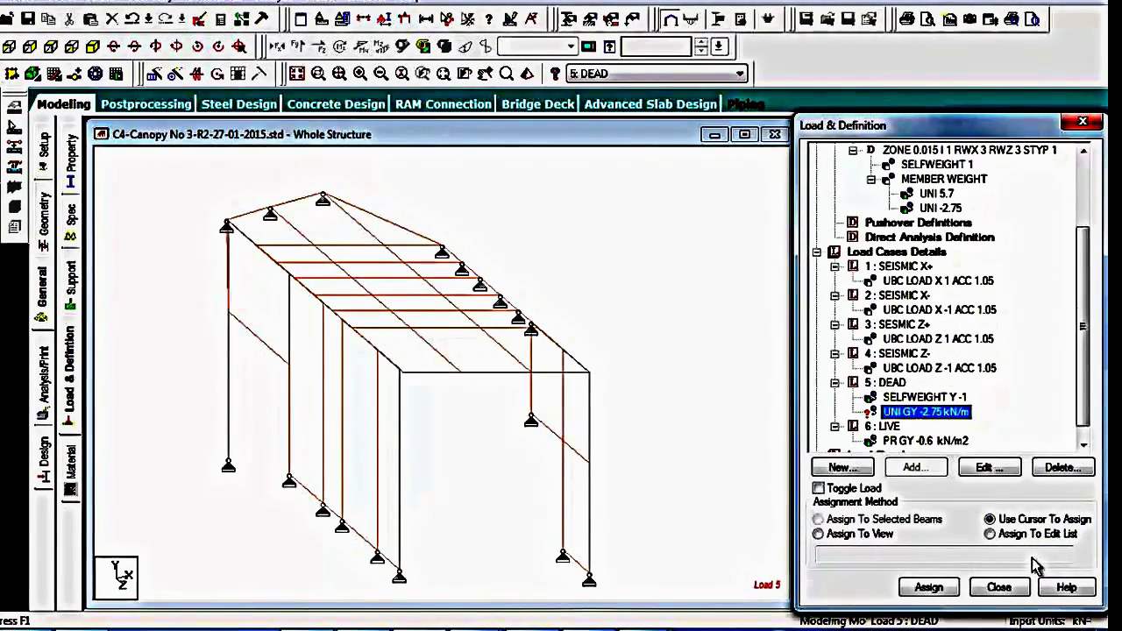
- Select the perimeter roof beams along the front and both long sides and assign the UNI GY -2.75 kN/m dead load to them
scroll(441, 375, "up", 1)
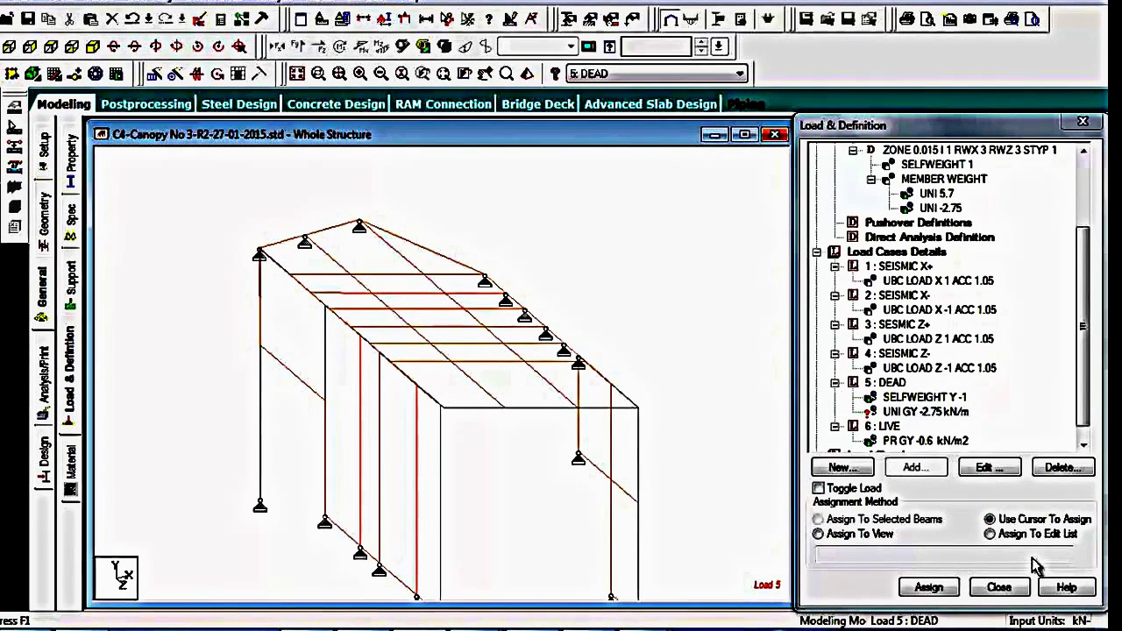
left_click(275, 262)
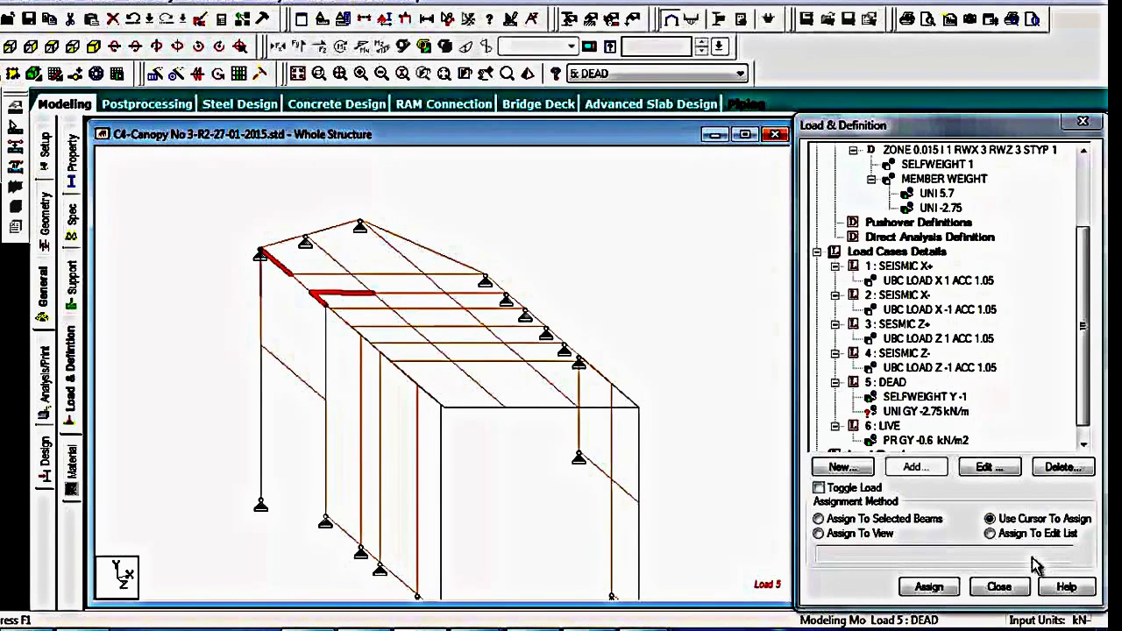
scroll(1037, 566, "up", 4)
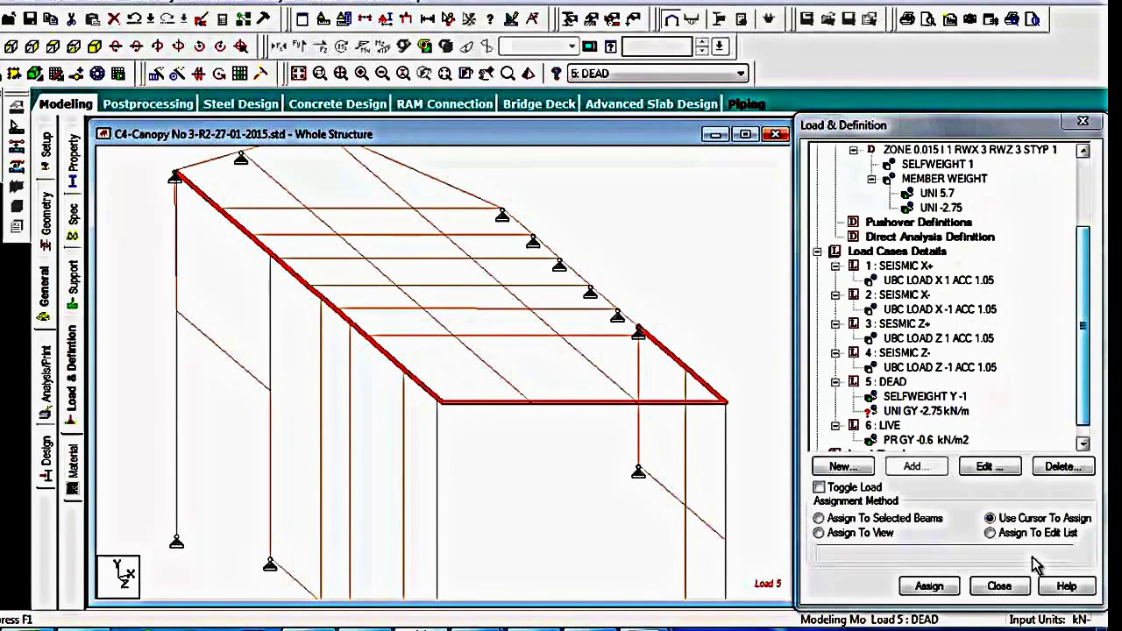
left_click(926, 412)
left_click(820, 518)
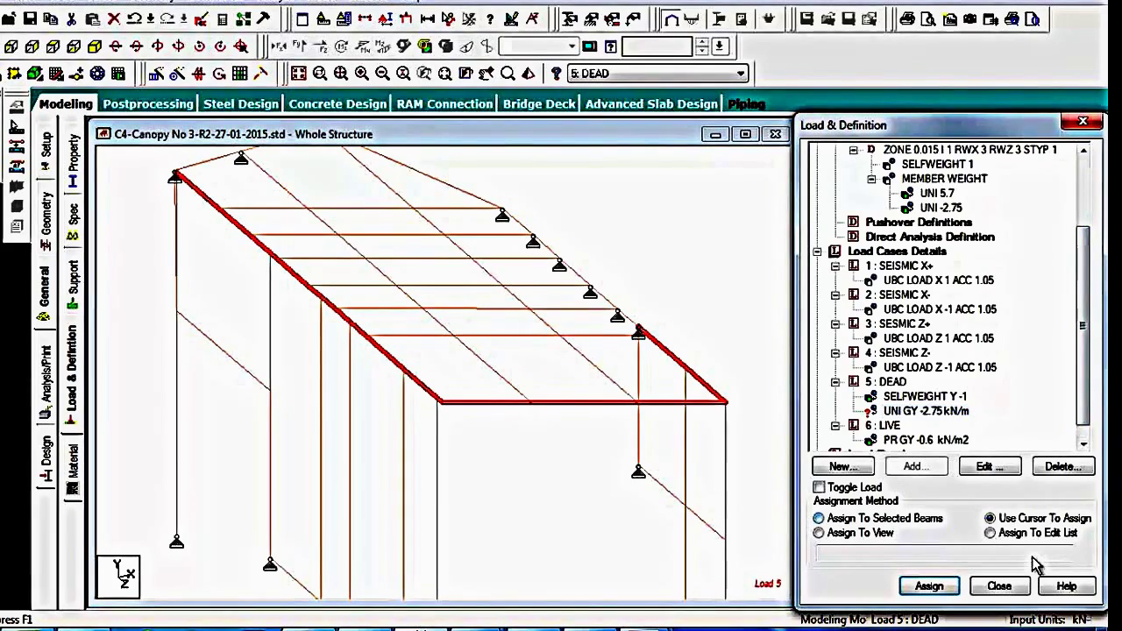
left_click(930, 587)
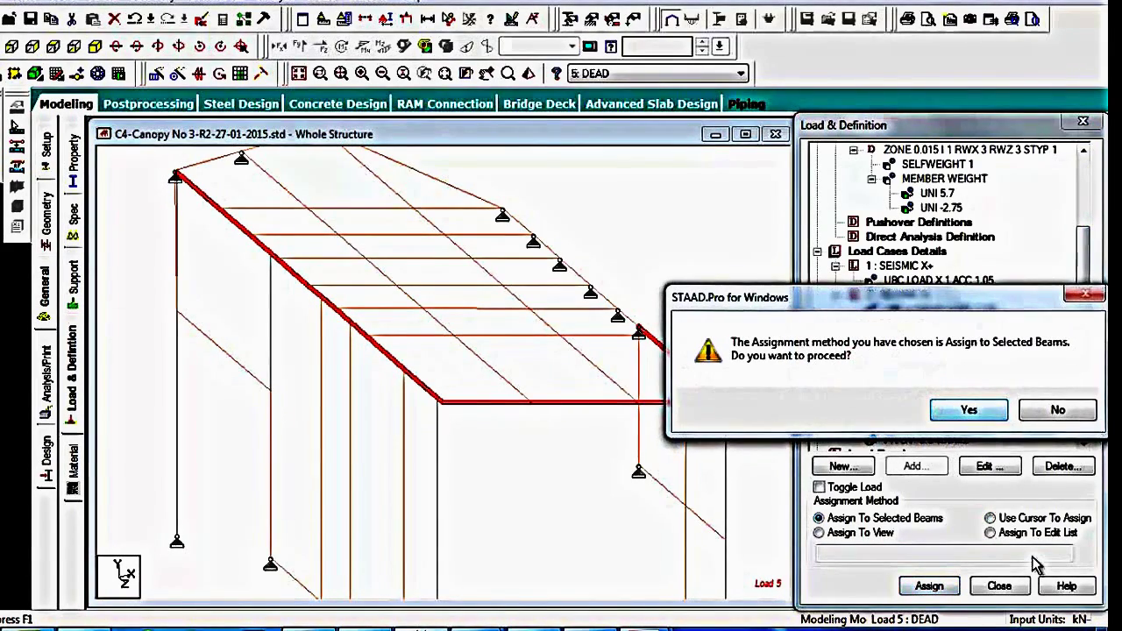
key("Return")
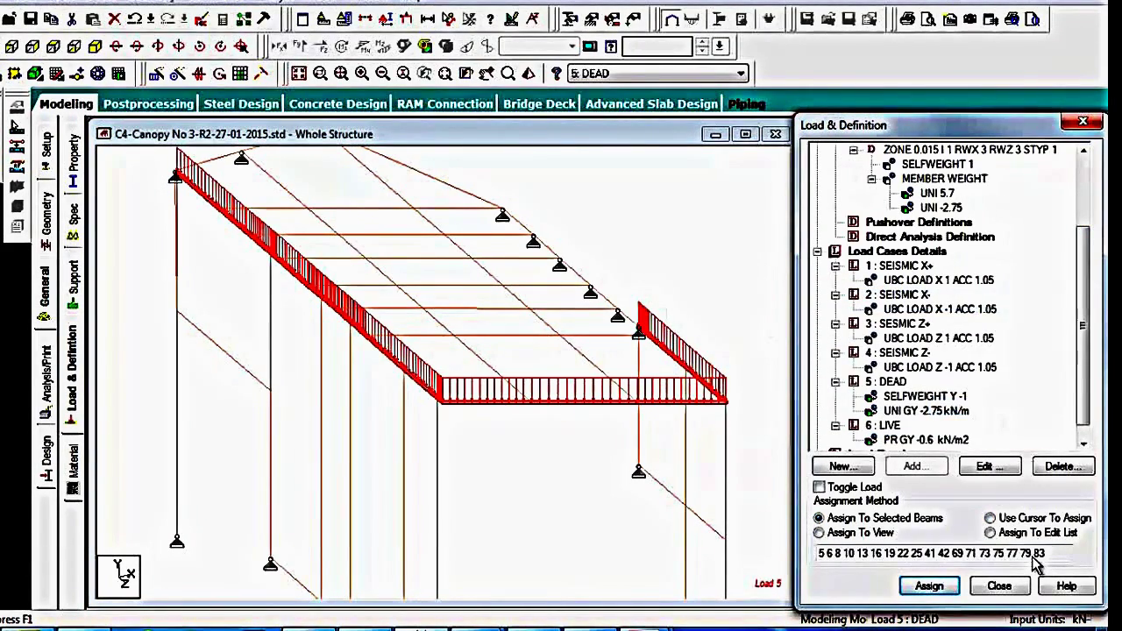
mouse_move(442, 431)
middle_mouse_down()
mouse_move(370, 447)
mouse_move(404, 427)
middle_mouse_up()
scroll(370, 447, "down", 2)
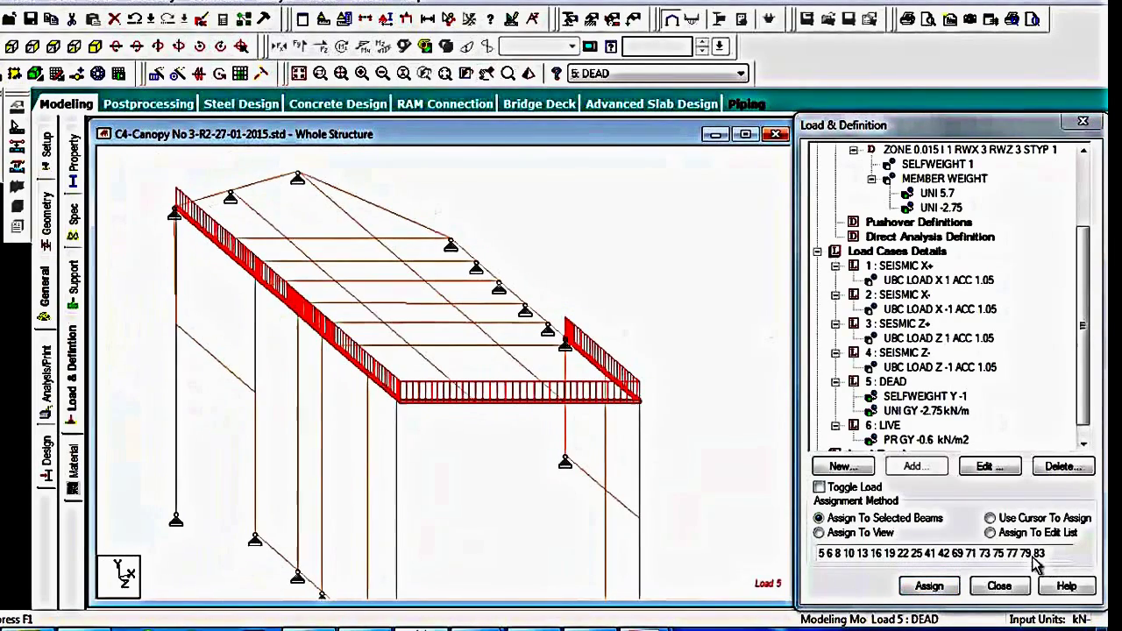
key("Left")
key("Left")
key("Left")
key("Left")
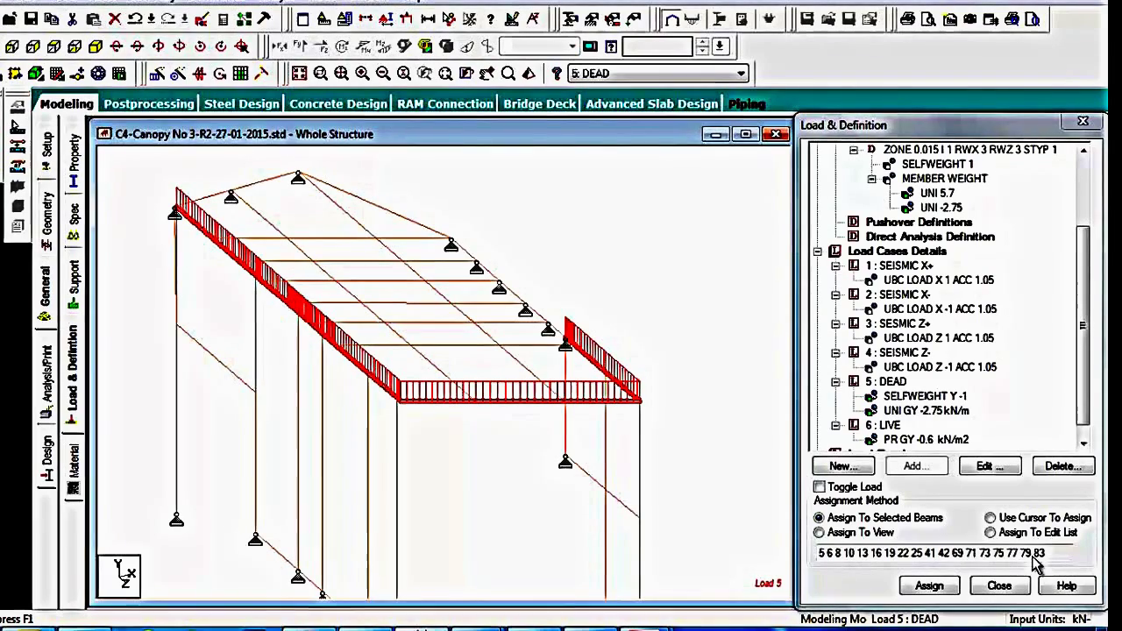
- Add a full-plate pressure load of -2.75 kN/m2 in the GY direction to the DEAD load case
left_click(886, 381)
left_click(916, 467)
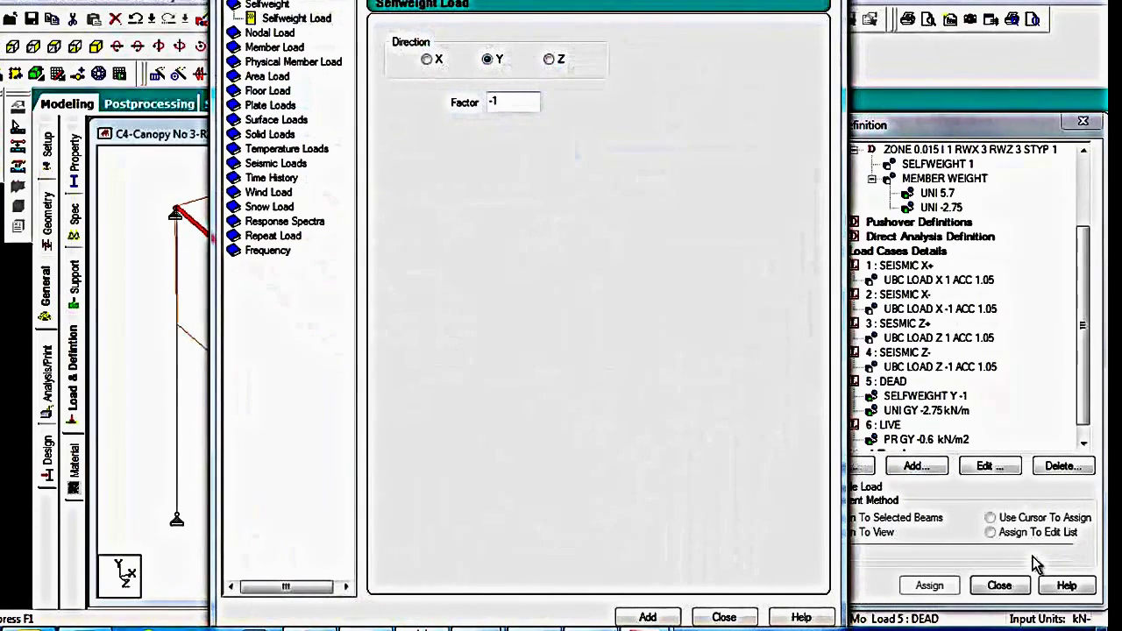
left_click(270, 106)
left_click(601, 89)
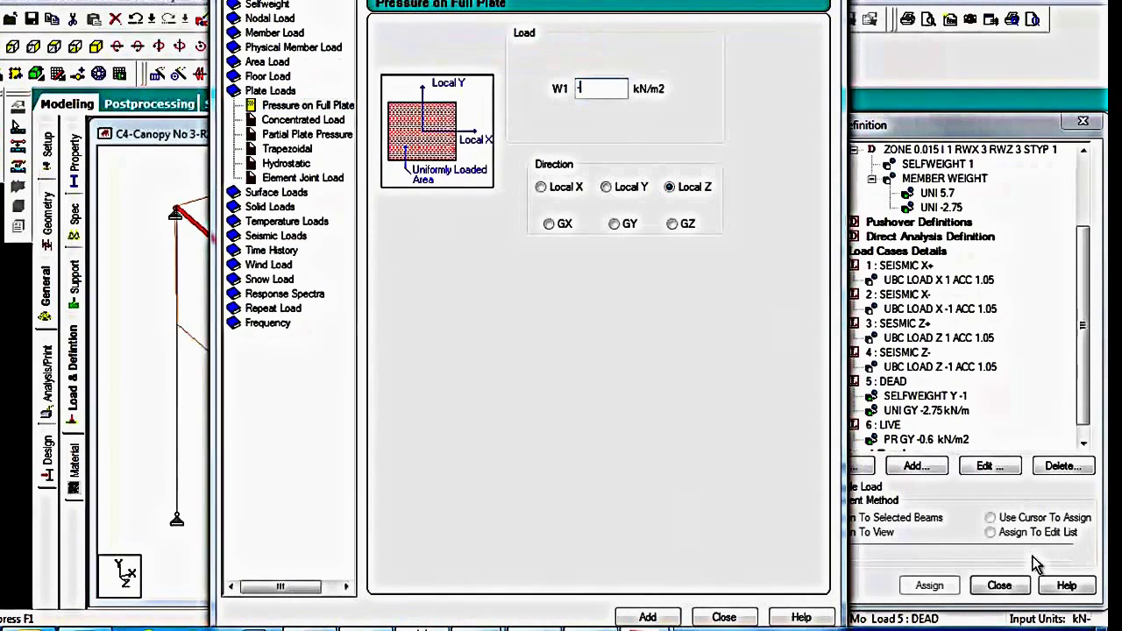
type("-2.75")
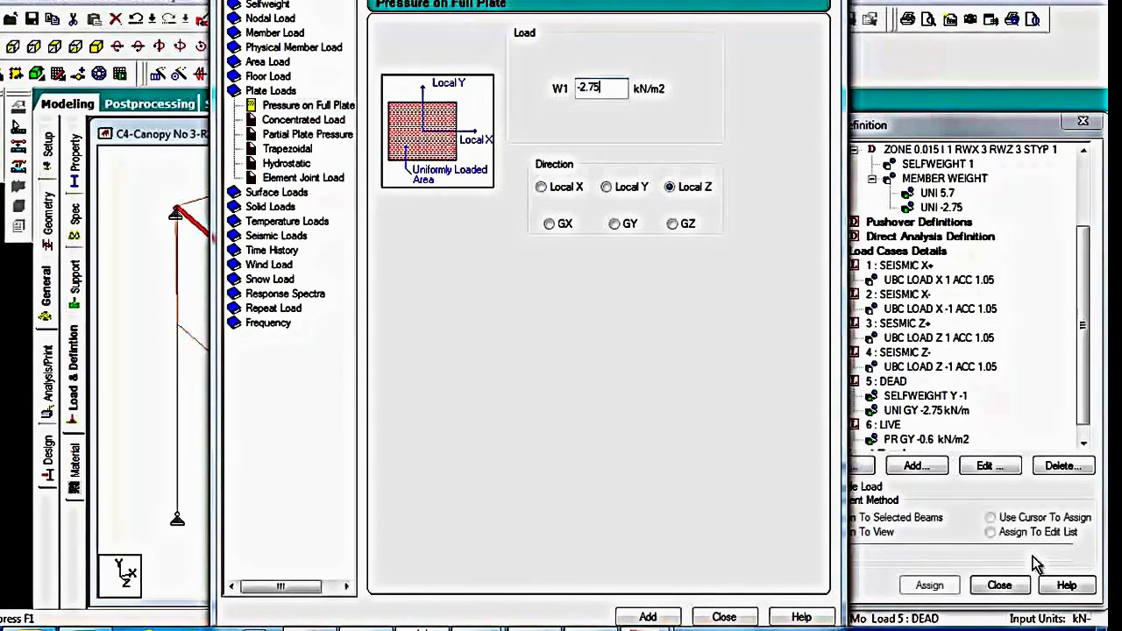
key("Tab")
key("Down")
key("Down")
key("Tab")
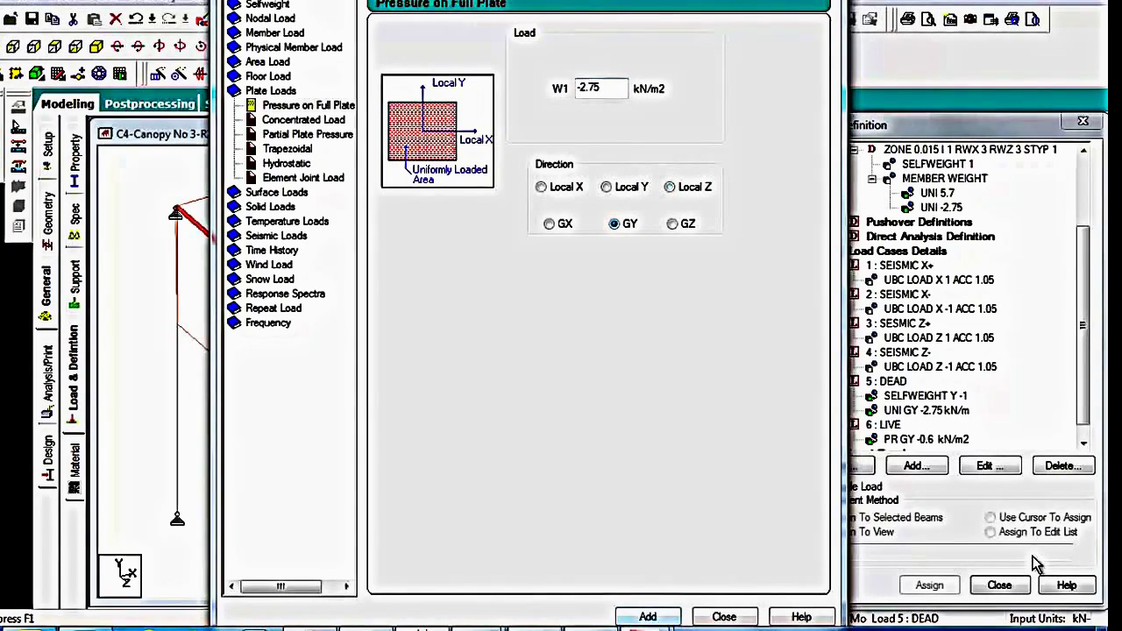
key("Return")
key("Tab")
key("Return")
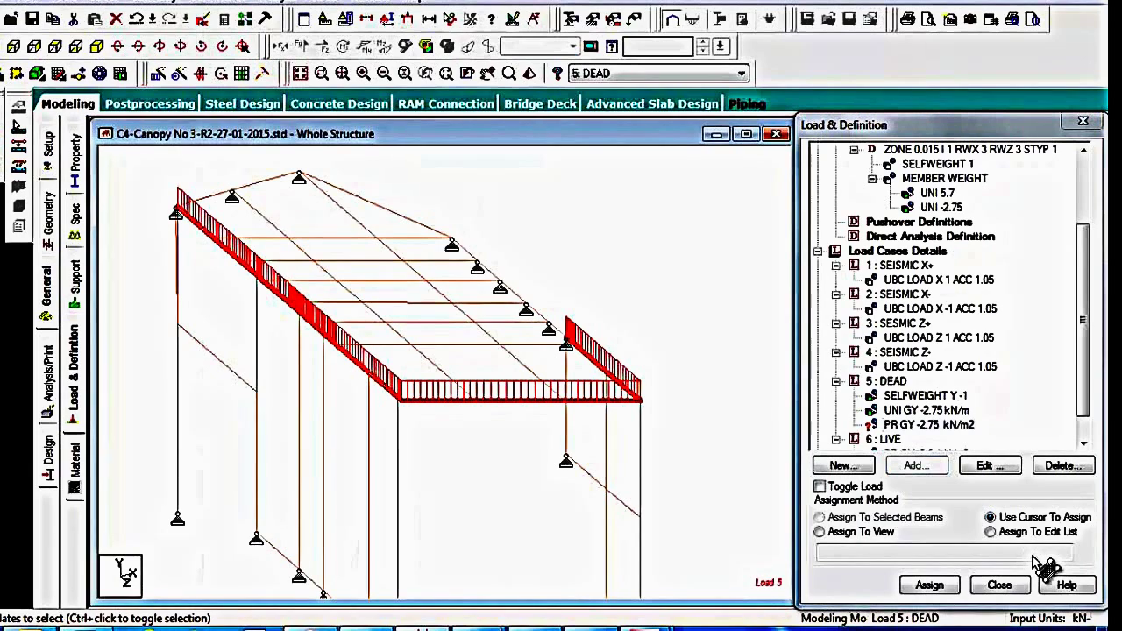
- Select the whole structure and assign the PR GY -2.75 kN/m2 dead load pressure to its plates
key("F5")
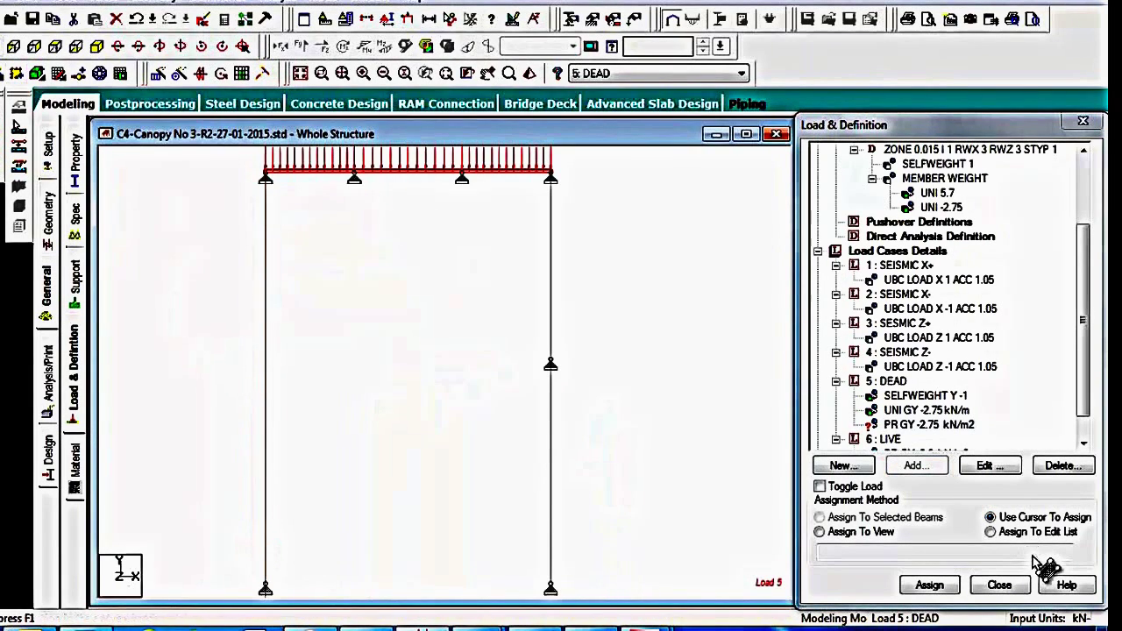
key("F8")
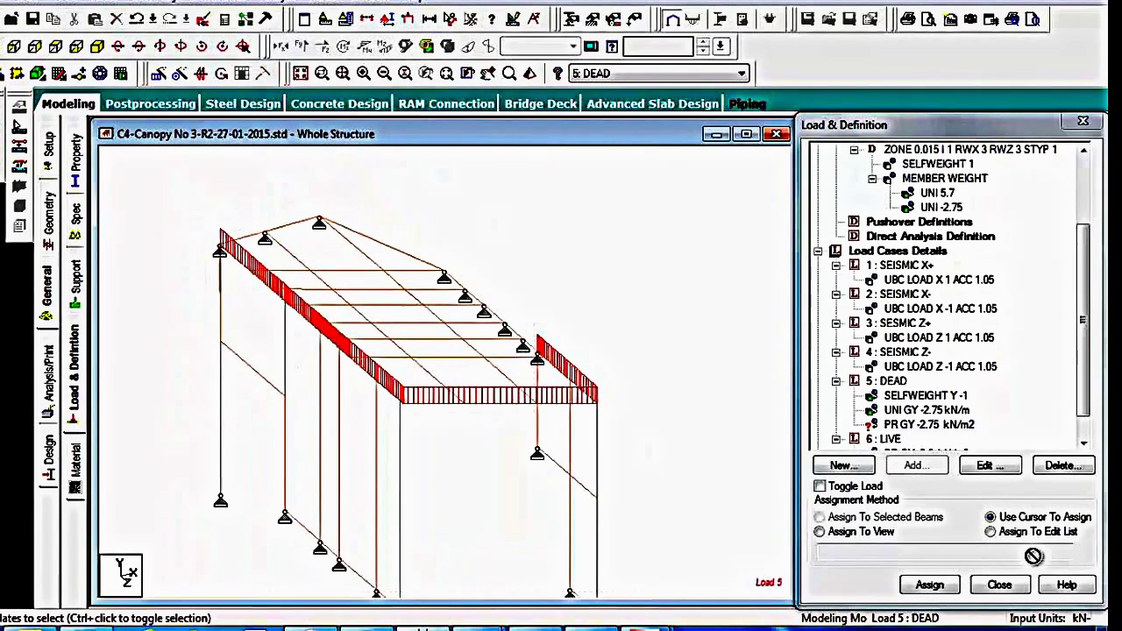
key("ctrl+a")
middle_click_drag(1032, 556, 1038, 452)
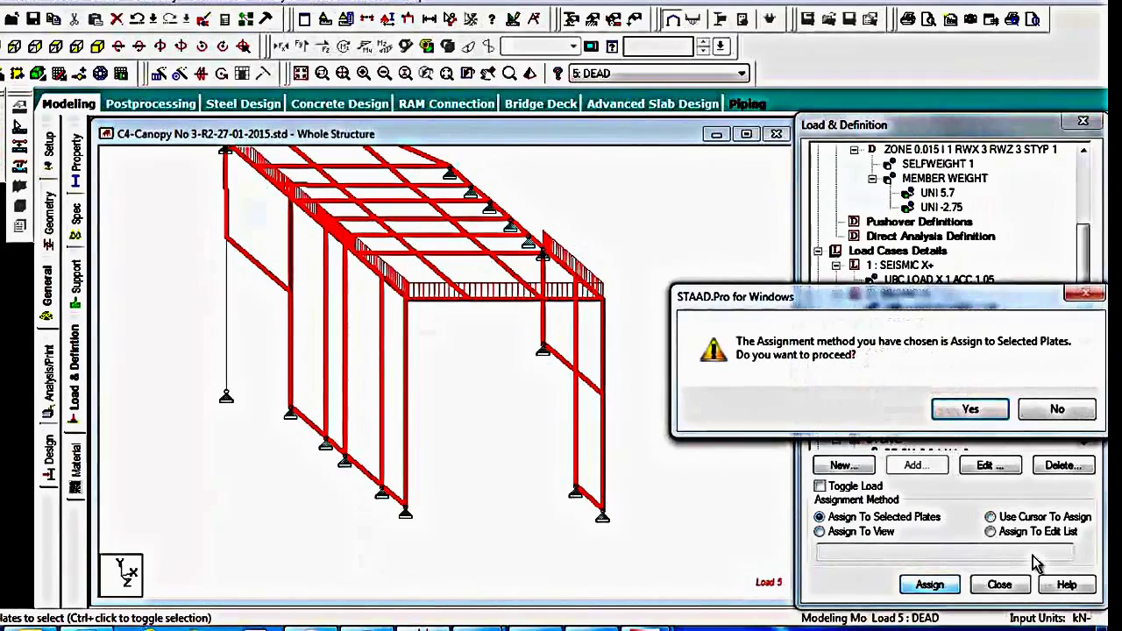
key("Return")
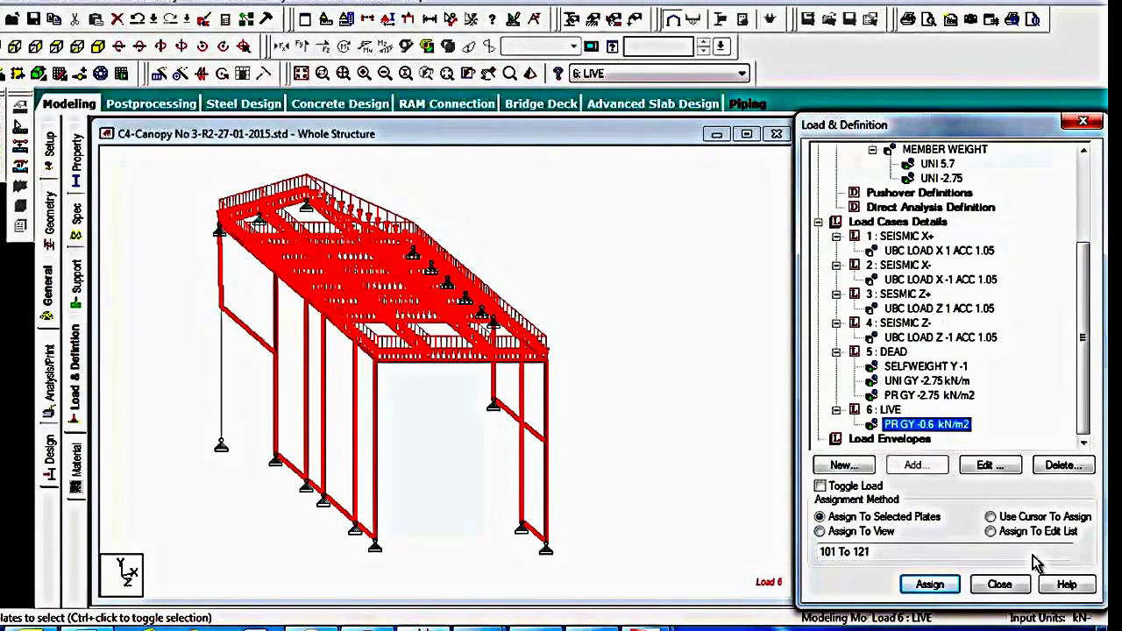
- Save and analyse the modified structure, and open the postprocessing results for all six load cases
key("alt+a")
key("Return")
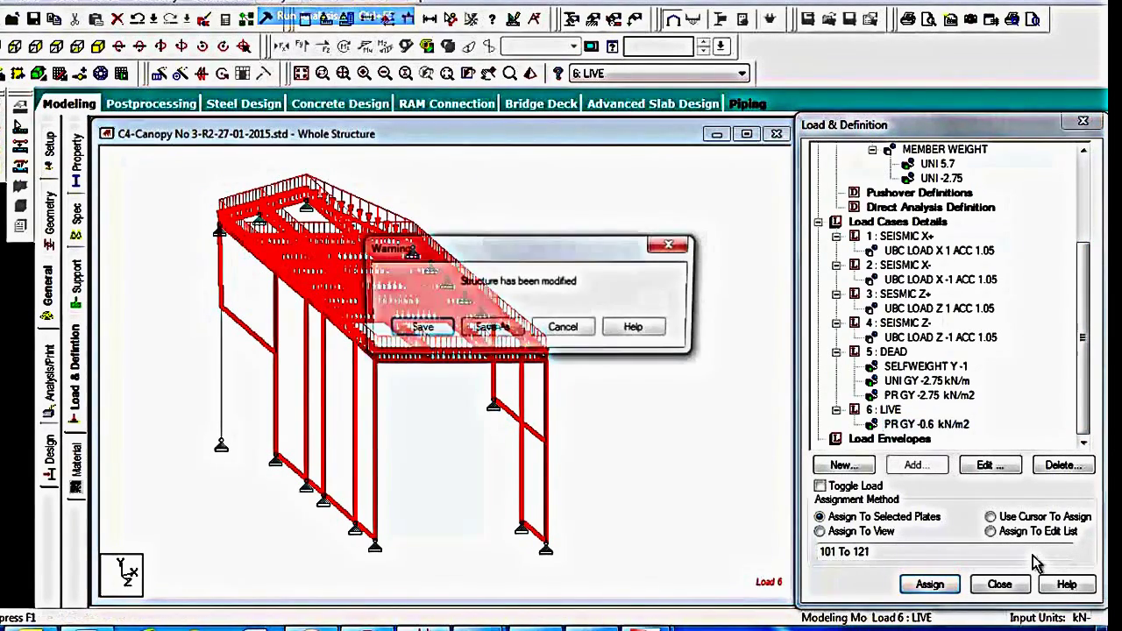
key("Return")
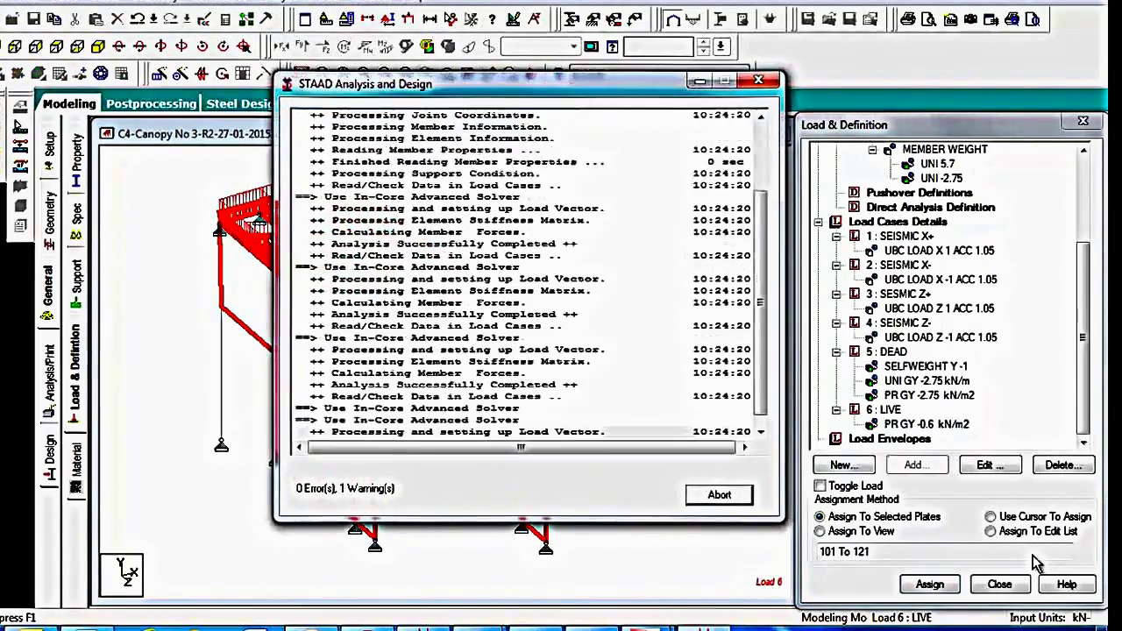
key("Return")
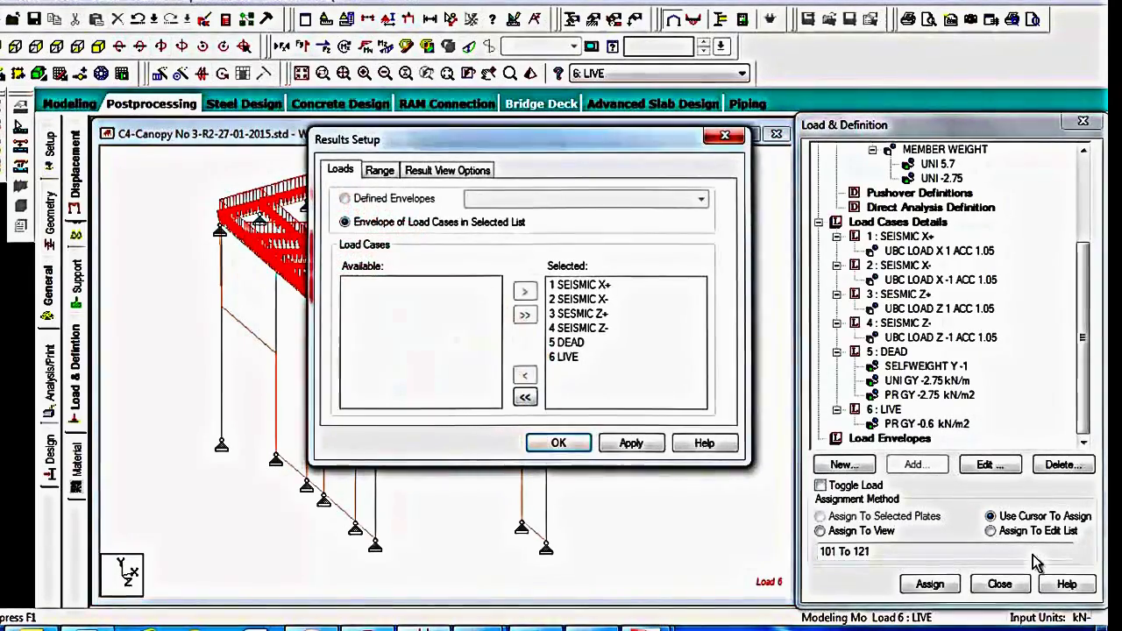
key("Return")
- Locate the Min Y node from the node displacement summary in the model and maximise the whole-structure view
left_click(674, 151)
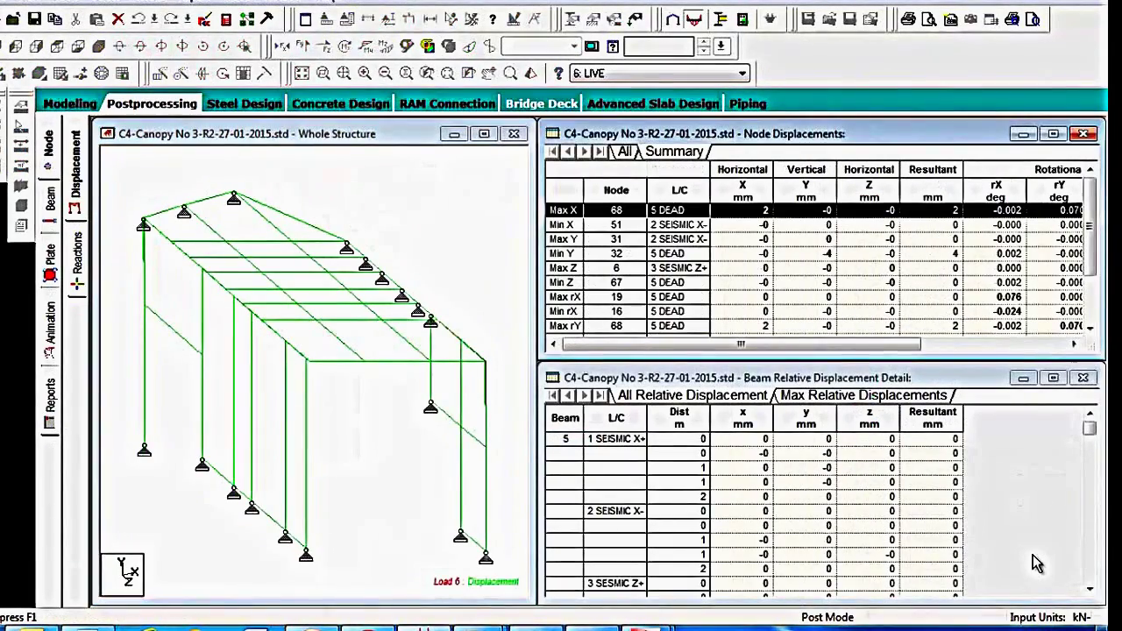
left_click(563, 253)
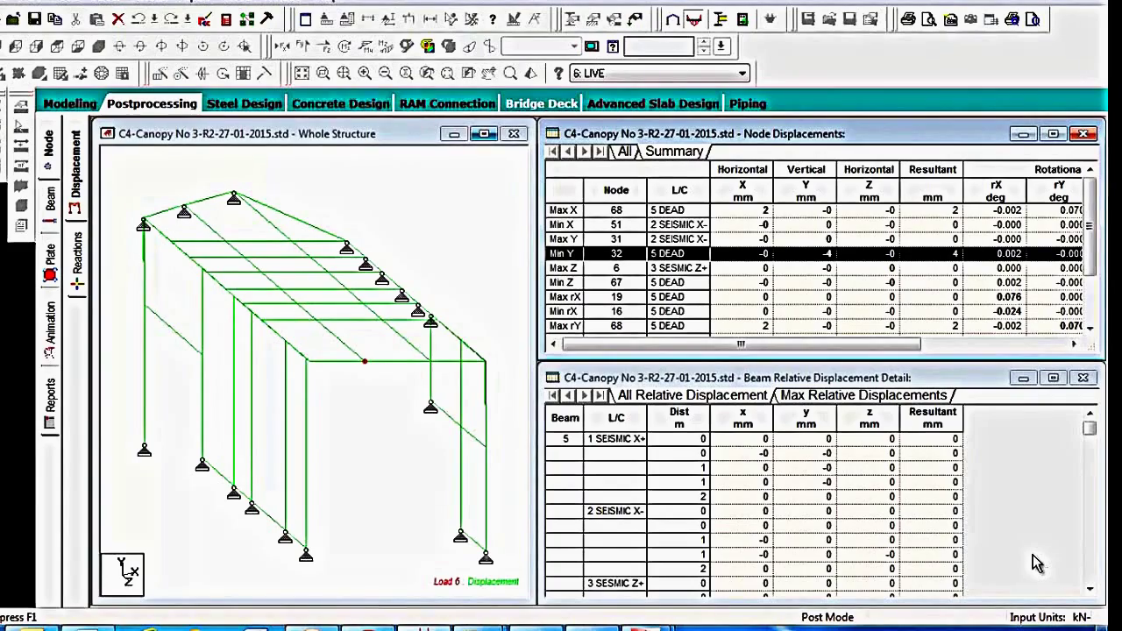
left_click(484, 134)
scroll(1037, 562, "up", 2)
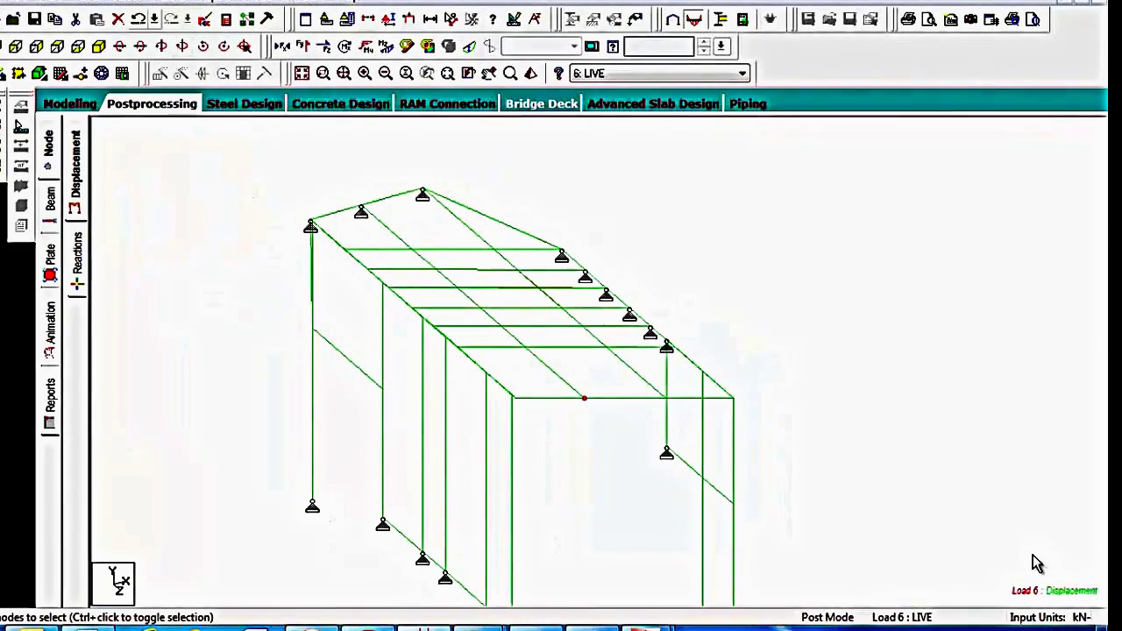
- Annotate all nodes of the structure with their resultant nodal displacement
left_click(170, 1)
left_click(200, 264)
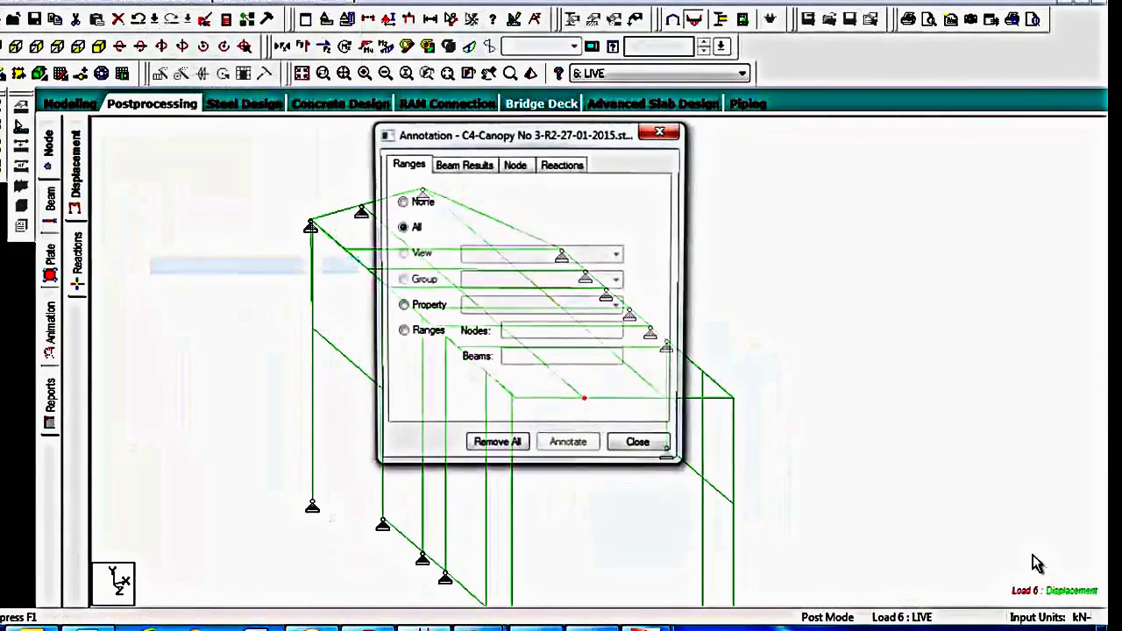
key("ctrl+Tab")
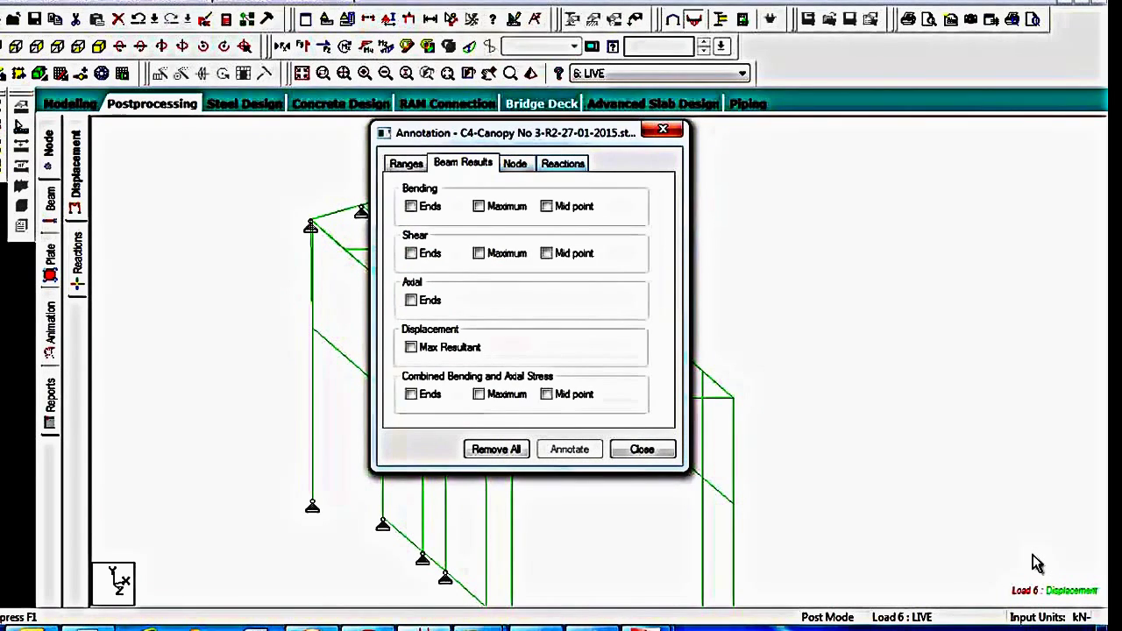
left_click(515, 164)
left_click(430, 312)
left_click(570, 449)
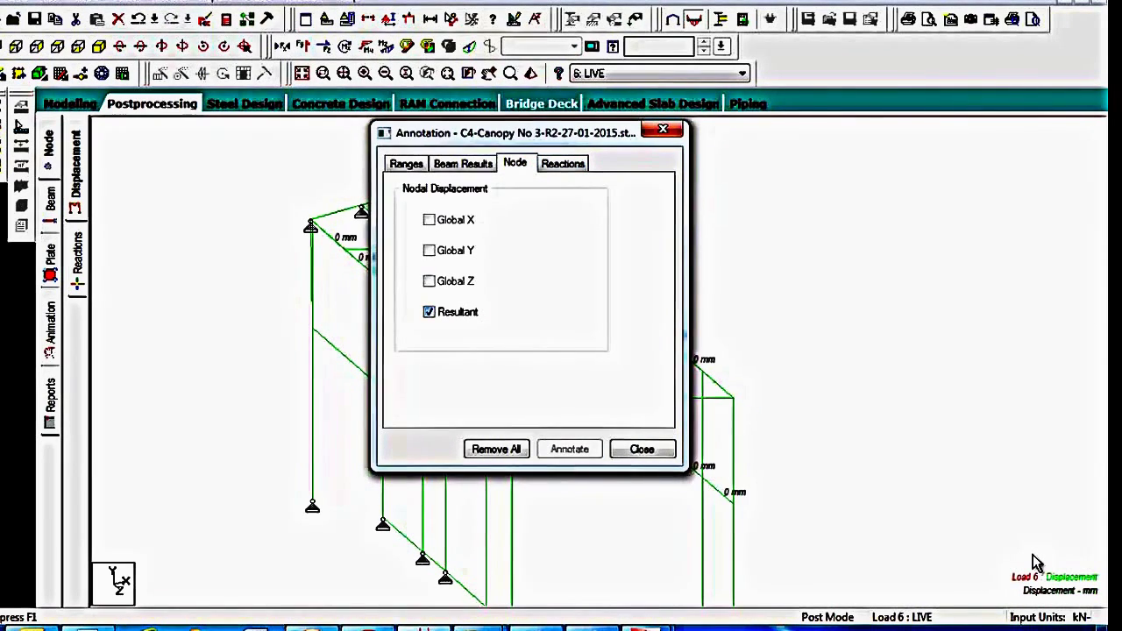
left_click(642, 449)
scroll(643, 443, "up", 1)
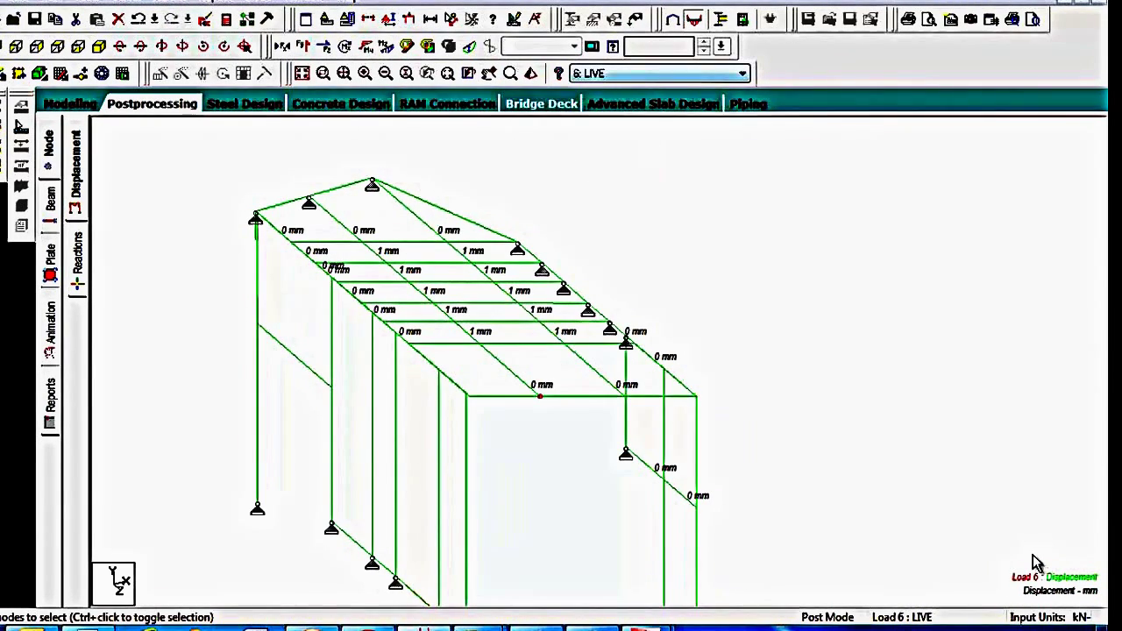
- Review the annotated nodal displacements for the SEISMIC X+, SEISMIC X- and DEAD load cases in turn
left_click(743, 73)
left_click(623, 90)
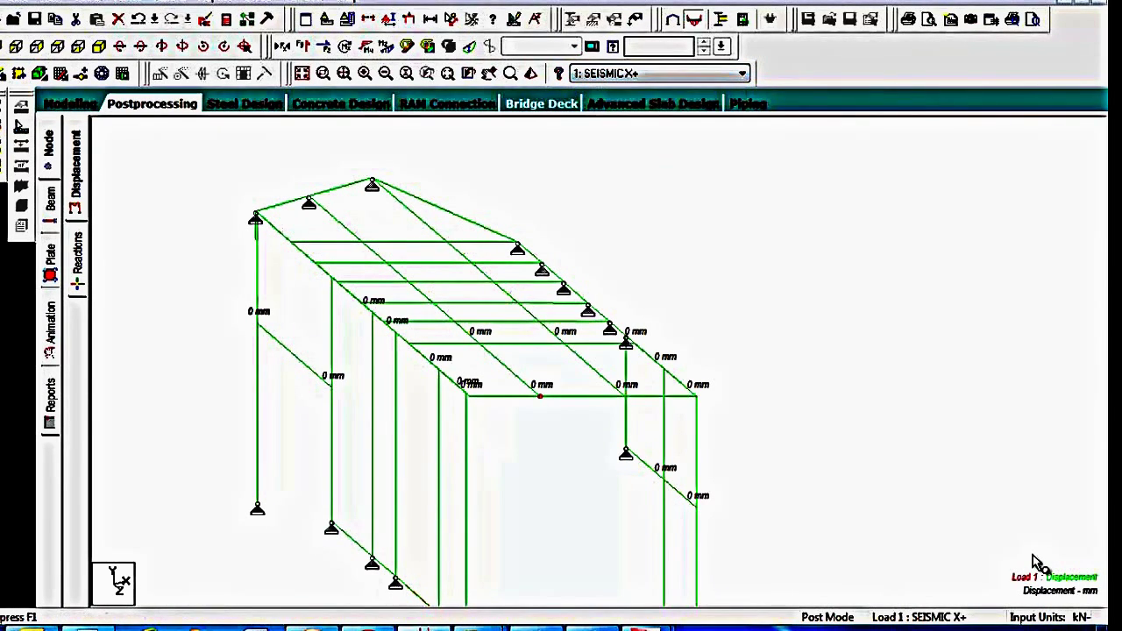
key("alt+Down")
key("Return")
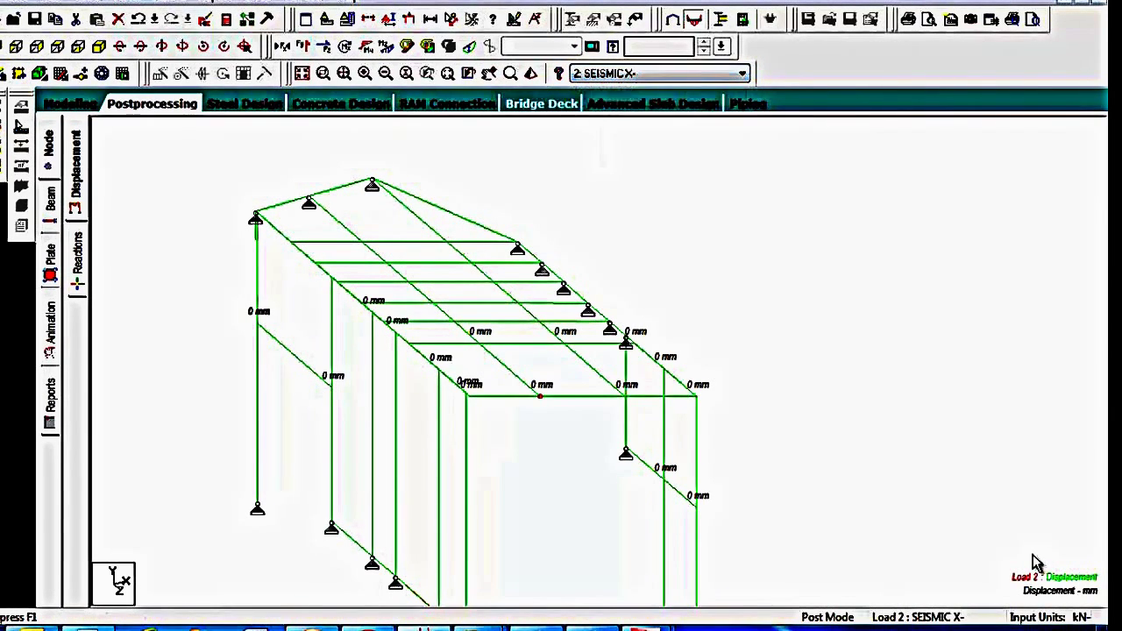
key("alt+Down")
key("Down")
key("Down")
key("Down")
key("Down")
key("Up")
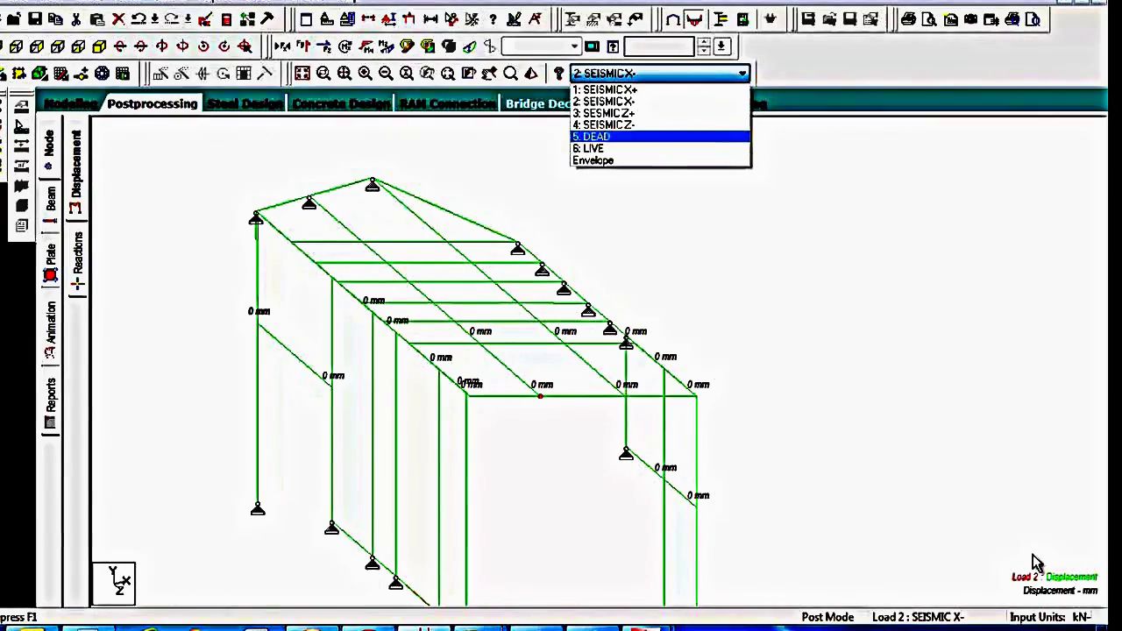
key("Return")
- Animate the section displacement of the whole structure under the DEAD load case
key("alt+r")
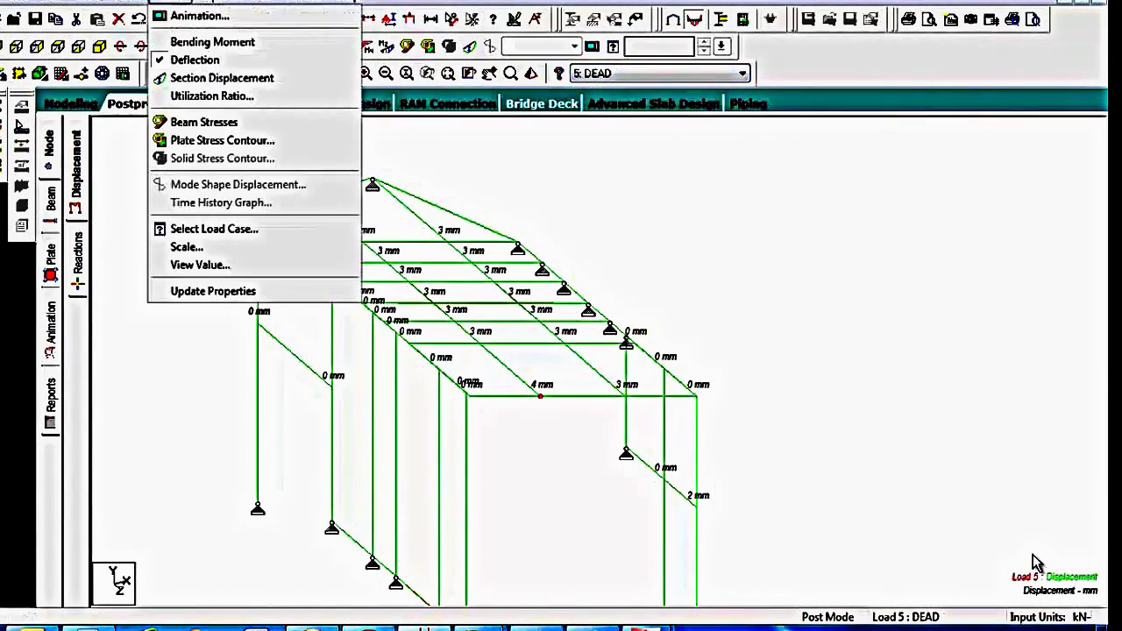
key("Down")
key("Up")
key("Return")
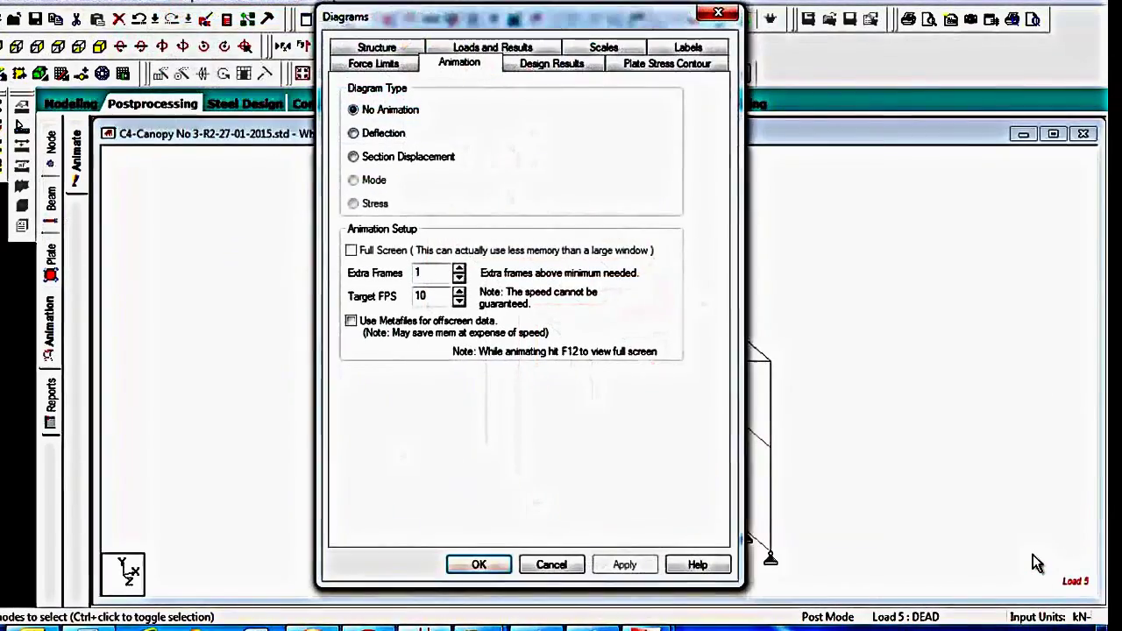
key("Down")
key("Down")
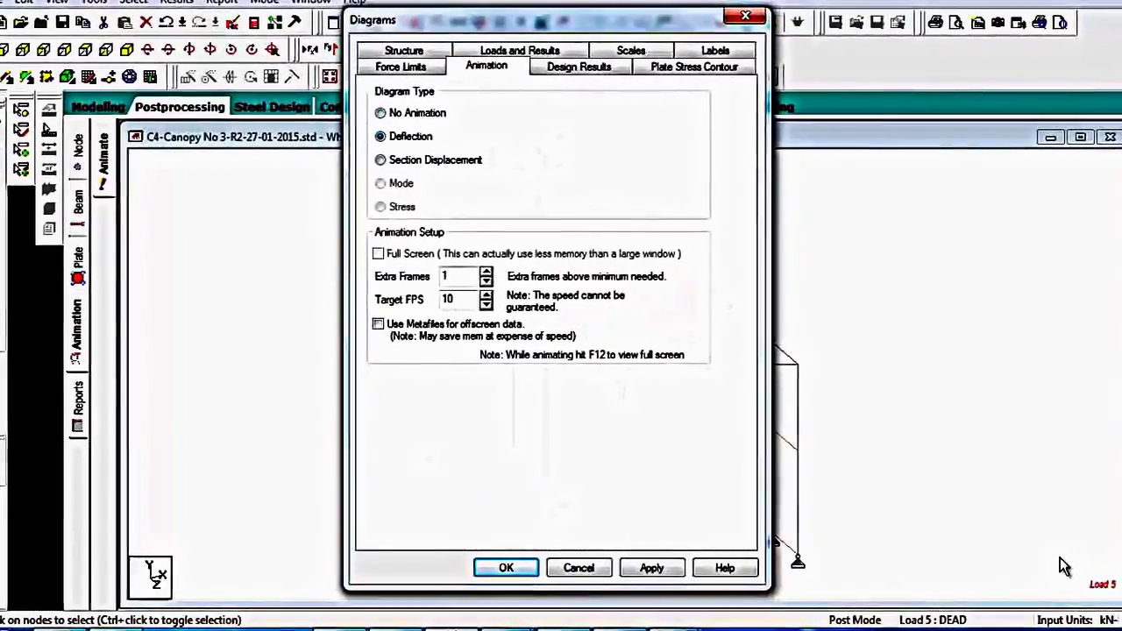
key("alt+a")
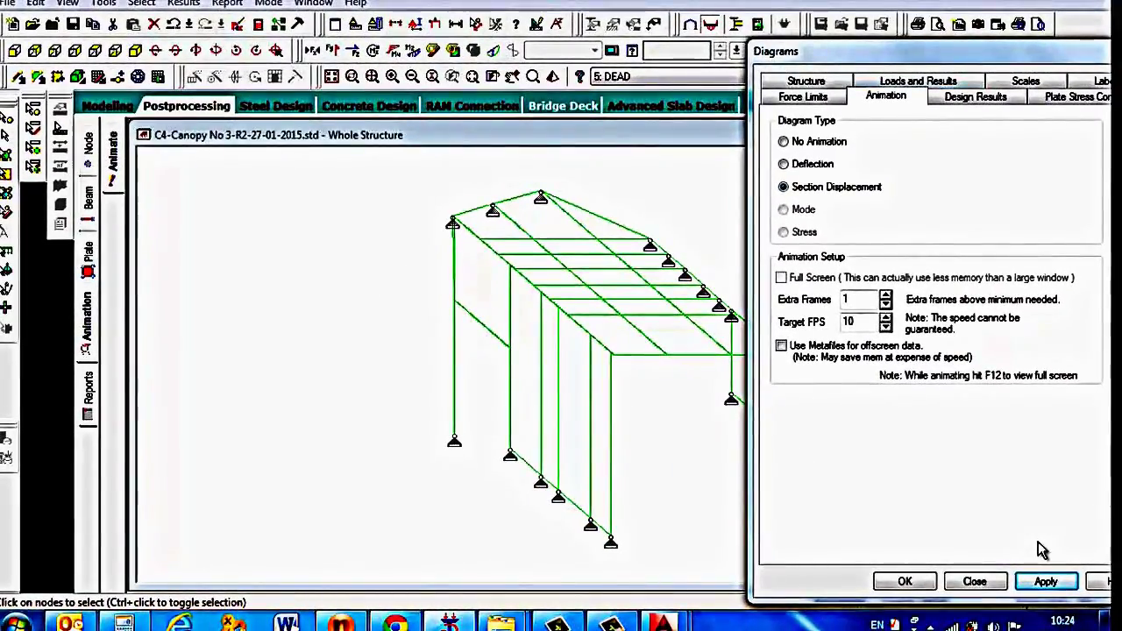
- Switch the diagram load case to SEISMIC X+ and view the animated section displacement
left_click(918, 81)
left_click(1077, 124)
key("Up")
key("Up")
key("Up")
key("Up")
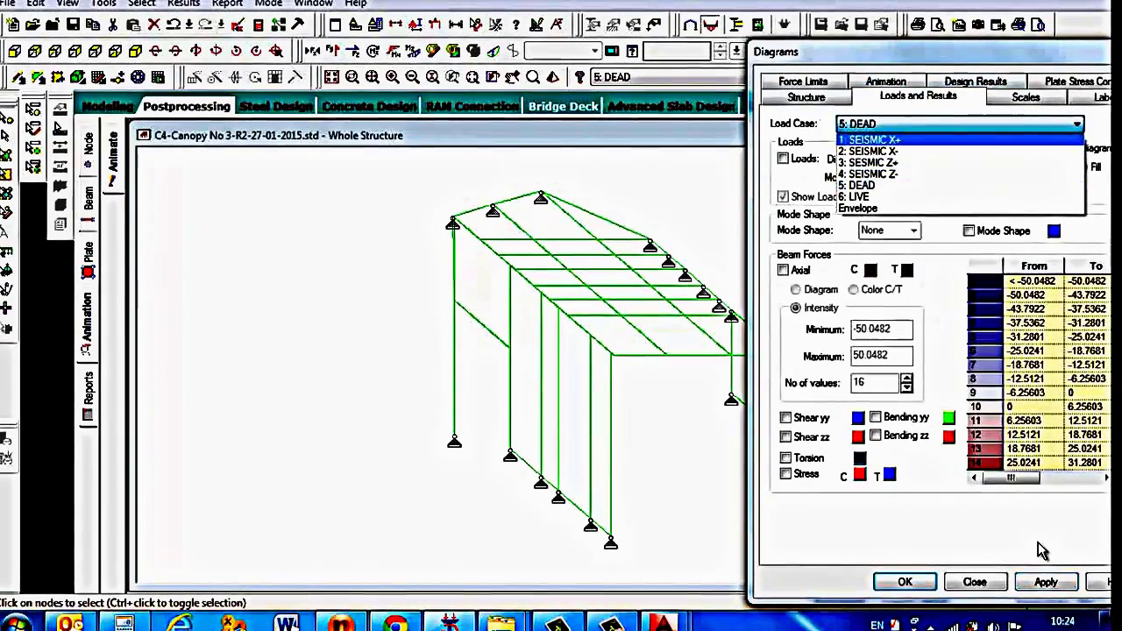
key("Return")
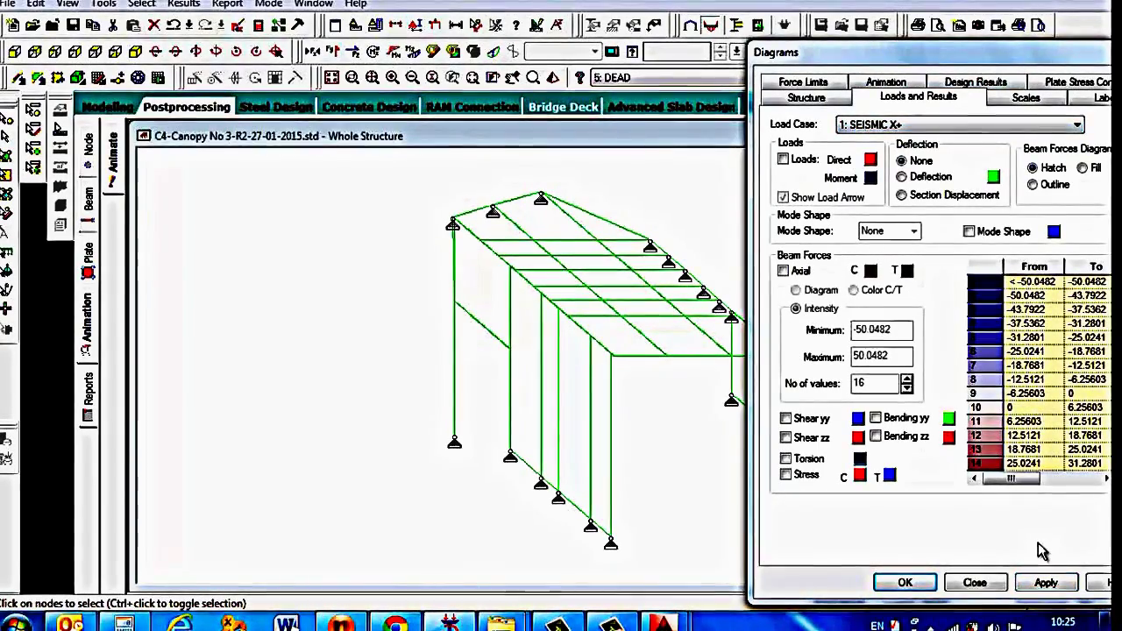
key("alt+Down")
key("Down")
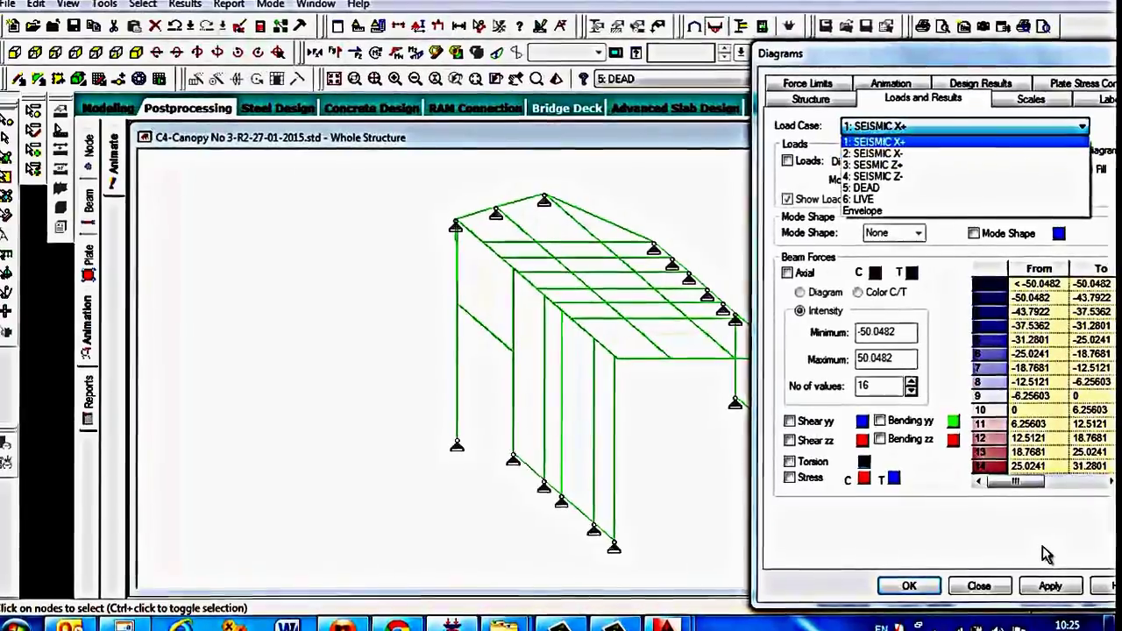
left_click(872, 142)
left_click_drag(877, 52, 774, 35)
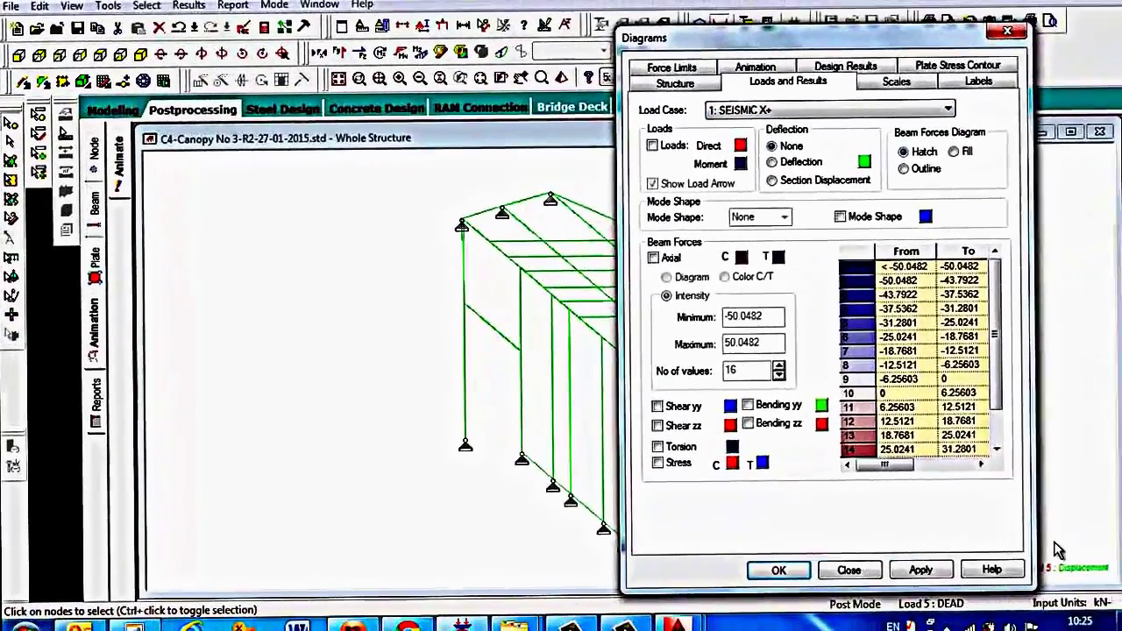
key("Return")
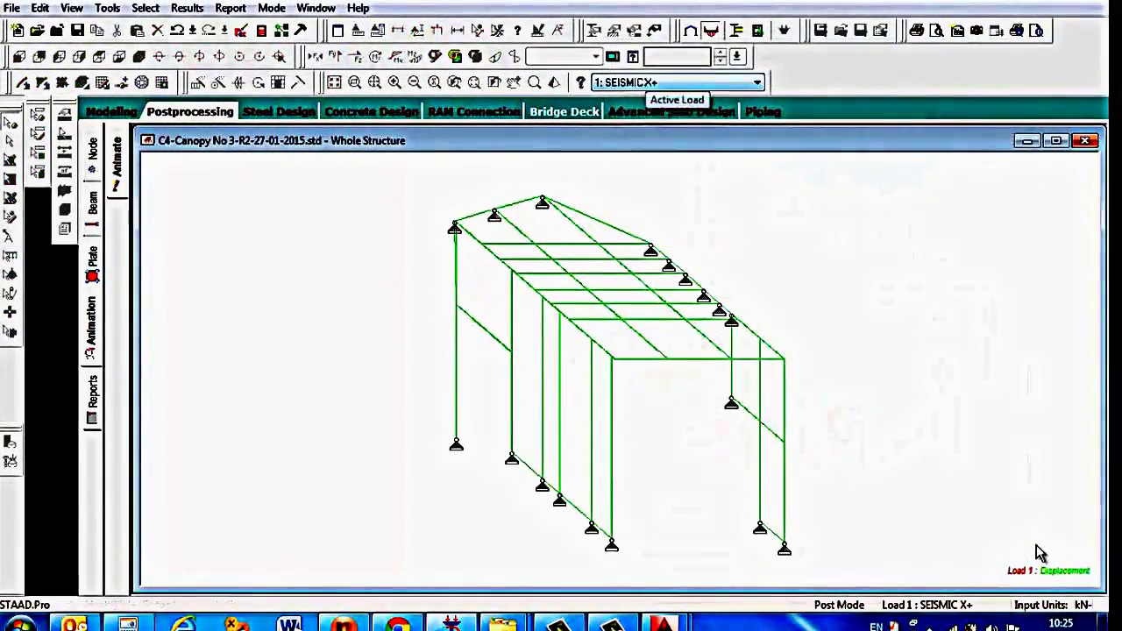
- Review the animated displacement for the SEISMIC X-, SESMIC Z+, SEISMIC Z-, DEAD and LIVE load cases in turn
key("alt+Down")
key("Down")
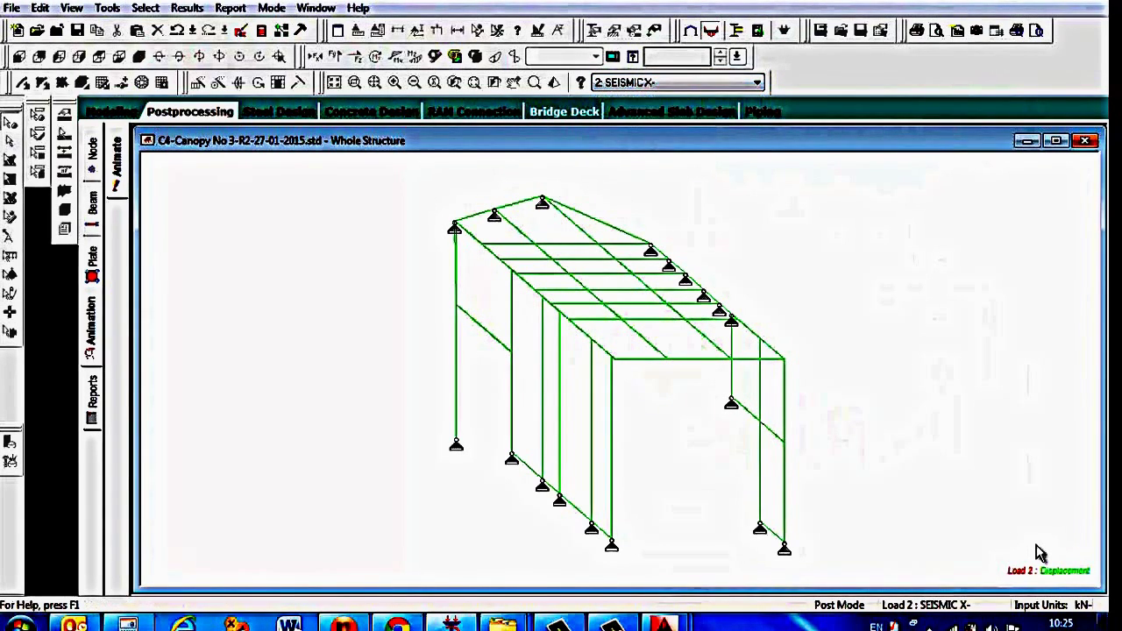
key("alt+Down")
key("Down")
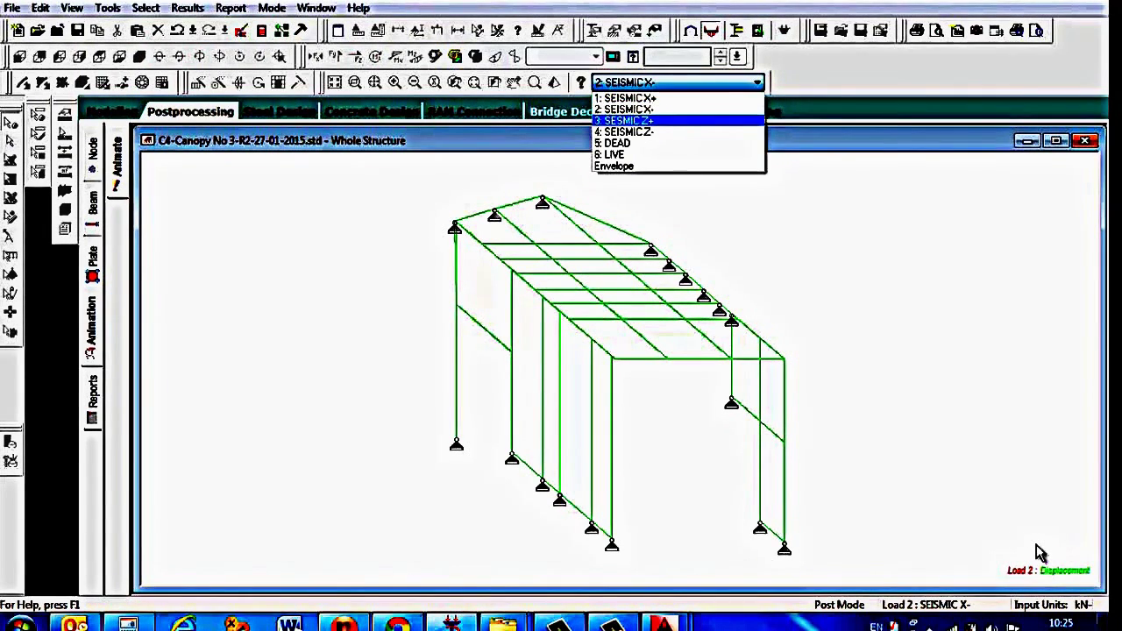
key("Return")
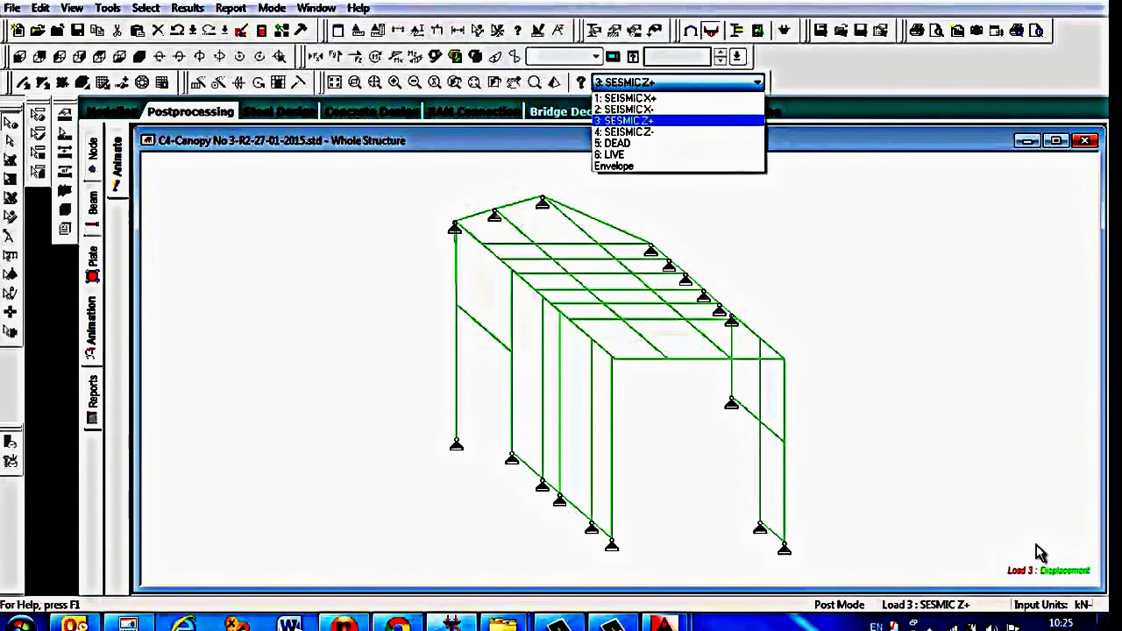
key("Return")
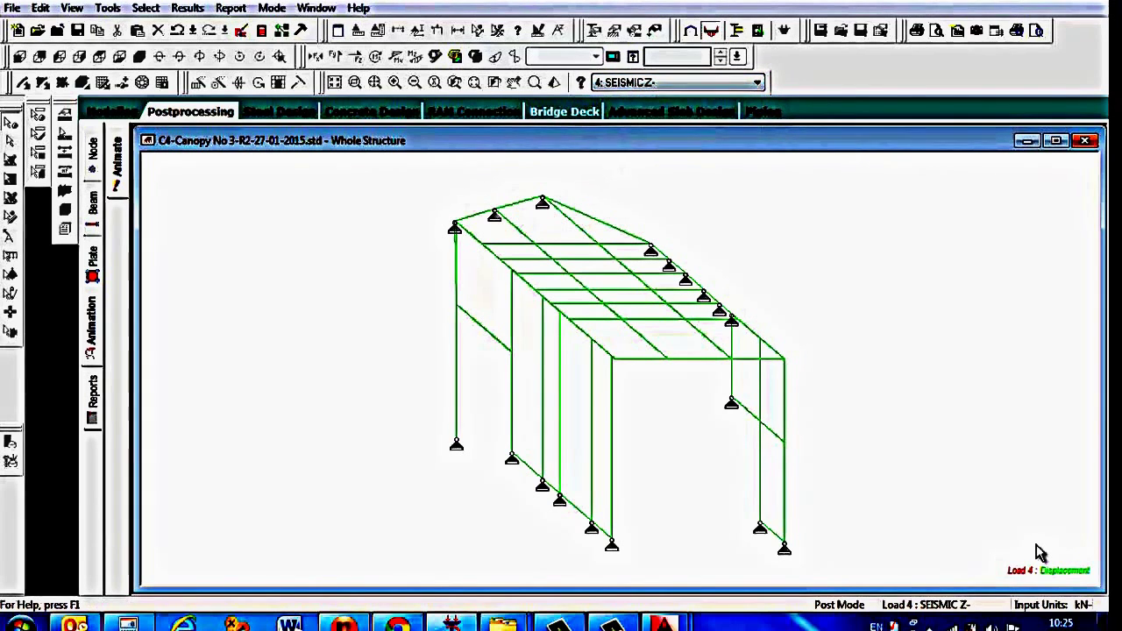
key("alt+Down")
key("Down")
key("Return")
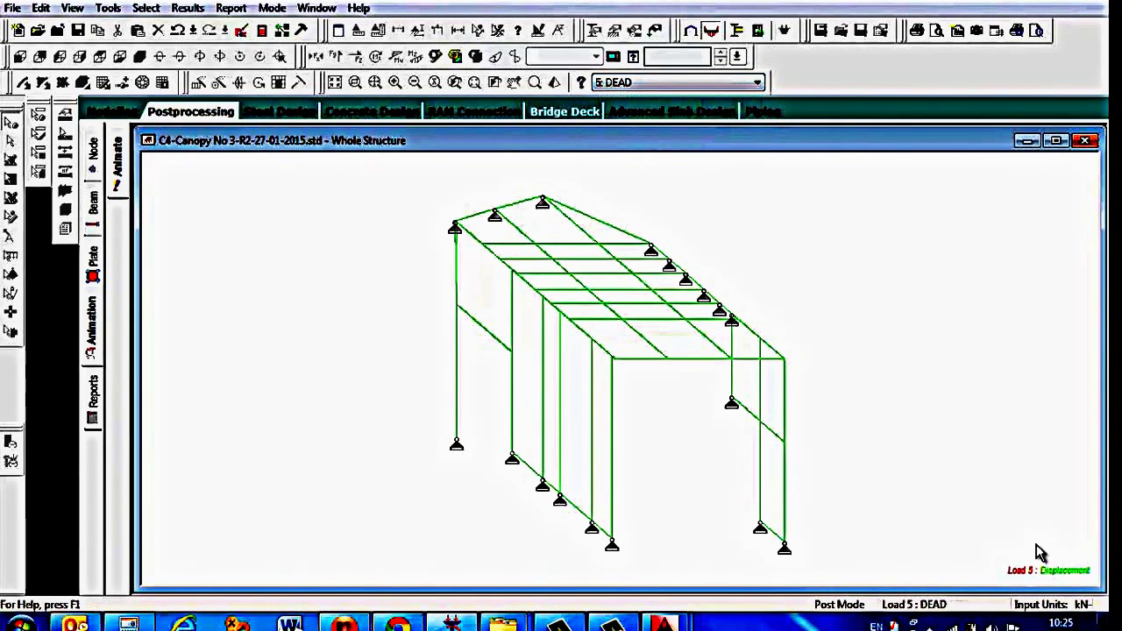
key("alt+Down")
key("Down")
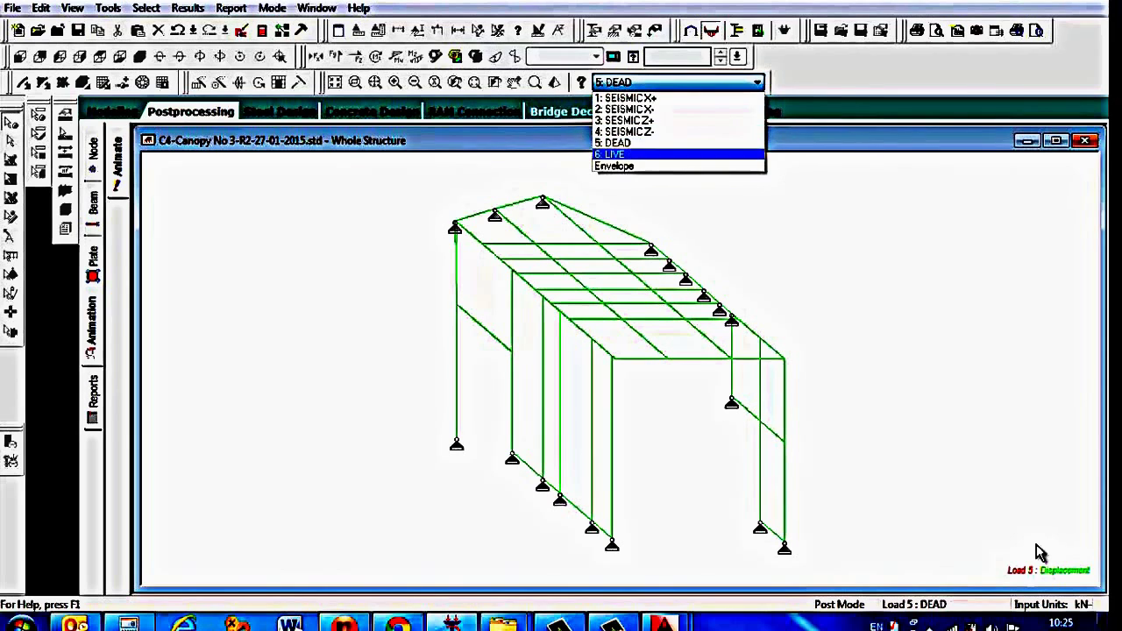
key("Return")
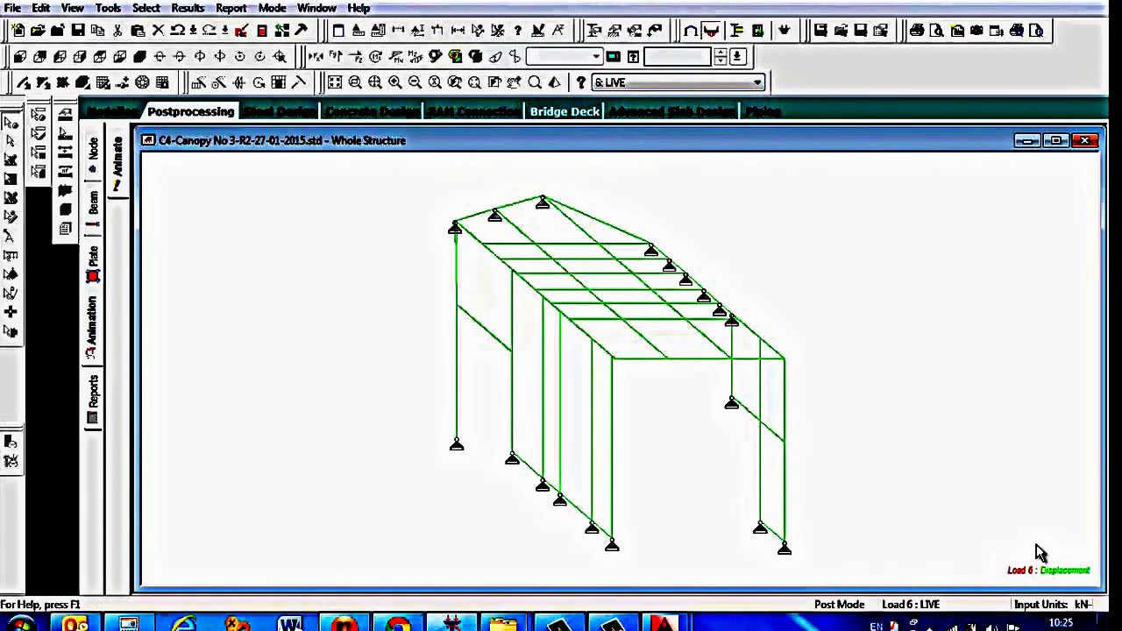
- Return to modelling mode, select the UBC load of the SEISMIC X+ case and display load values on the model
key("ctrl+m")
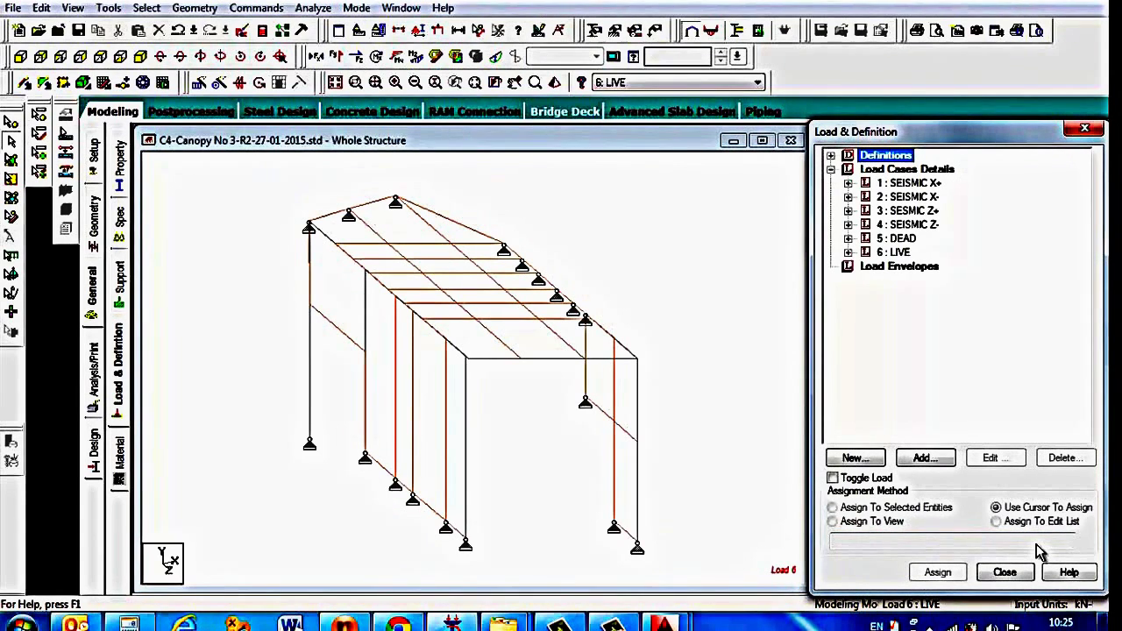
left_click(947, 197)
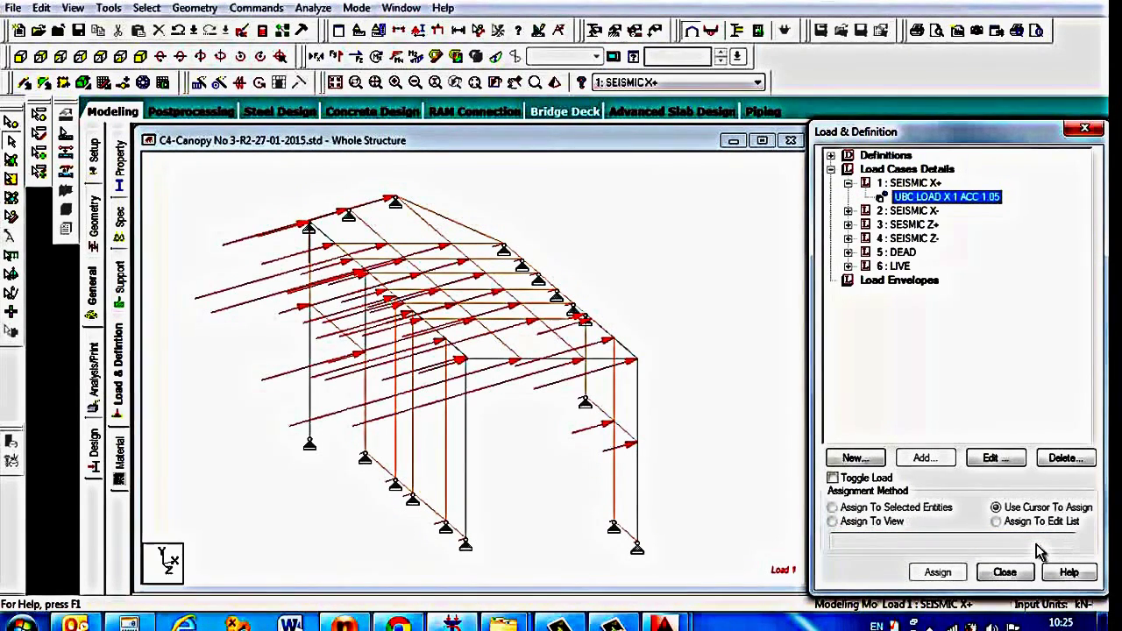
right_click(667, 241)
left_click(736, 473)
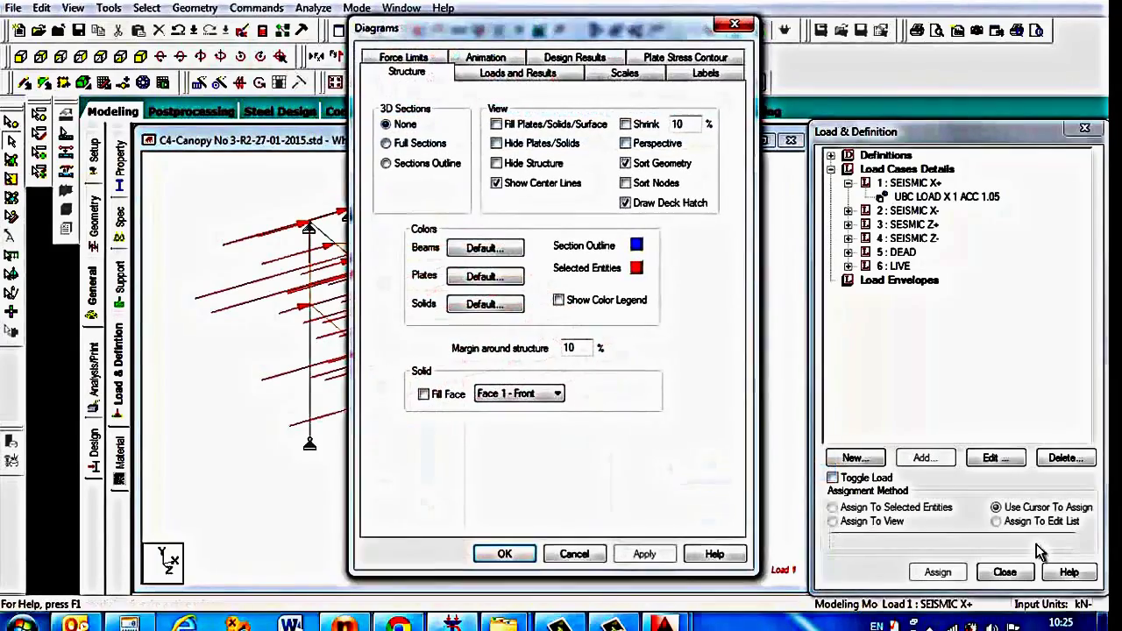
left_click(705, 73)
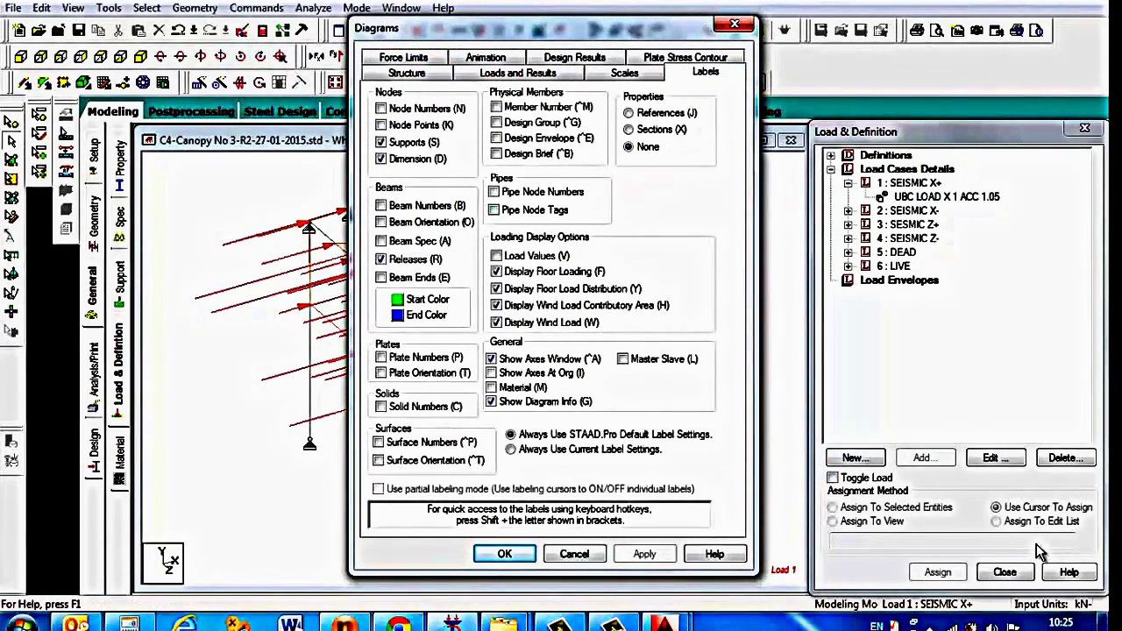
left_click(497, 256)
left_click(644, 554)
left_click(505, 554)
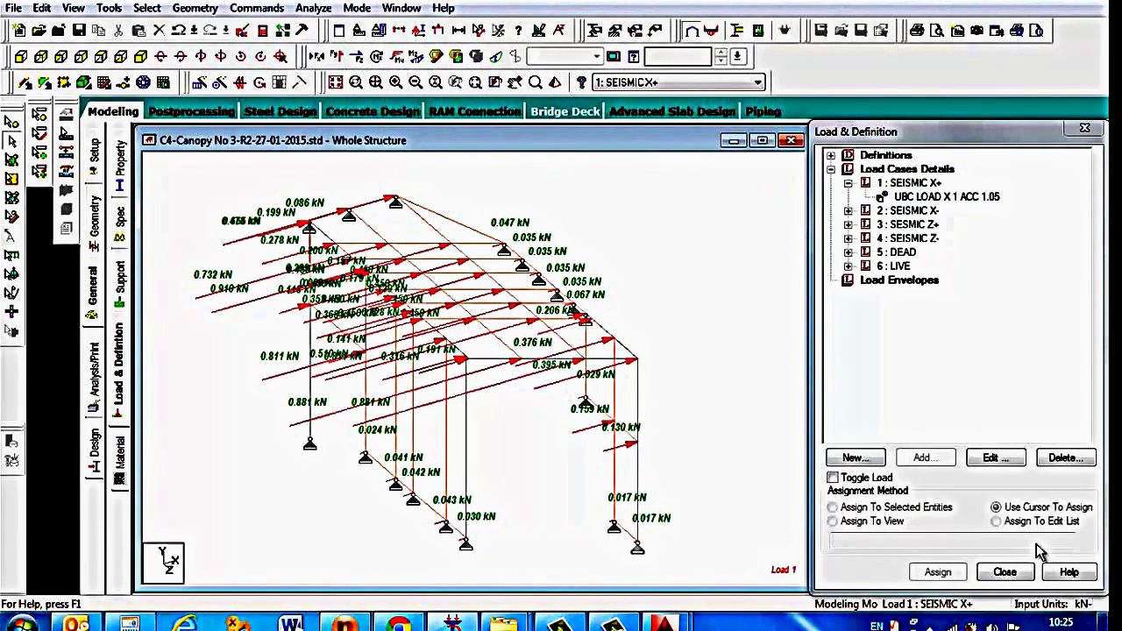
- Examine the labelled load items of every load case, from the SEISMIC X+ UBC load through the DEAD items to the LIVE pressure
left_click(946, 197)
left_click(849, 211)
left_click(948, 224)
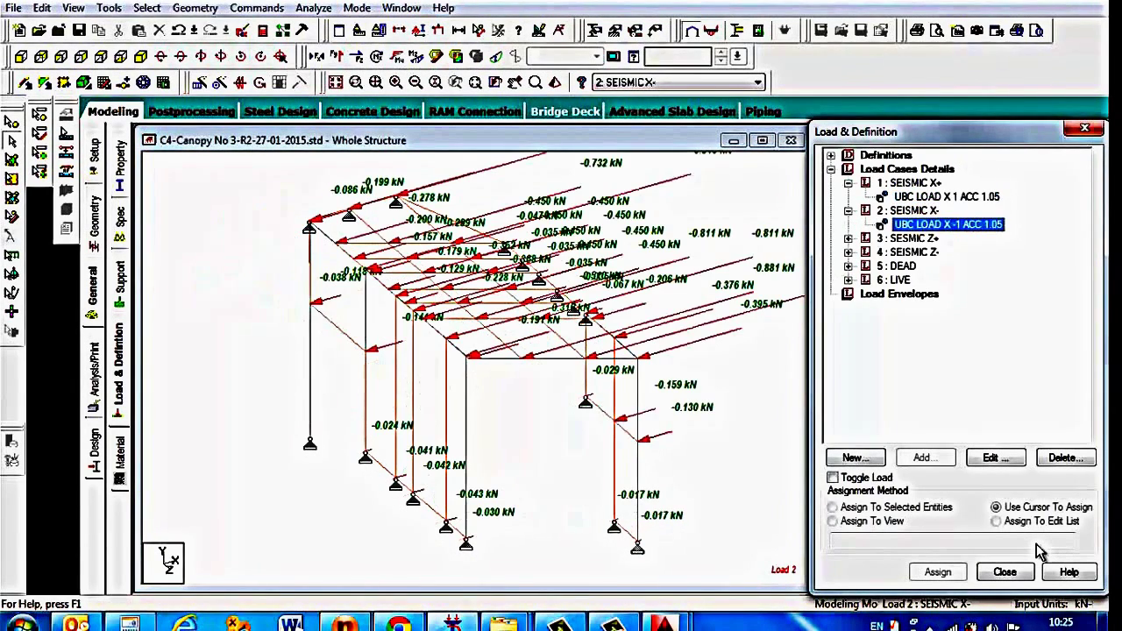
key("Down")
key("Down")
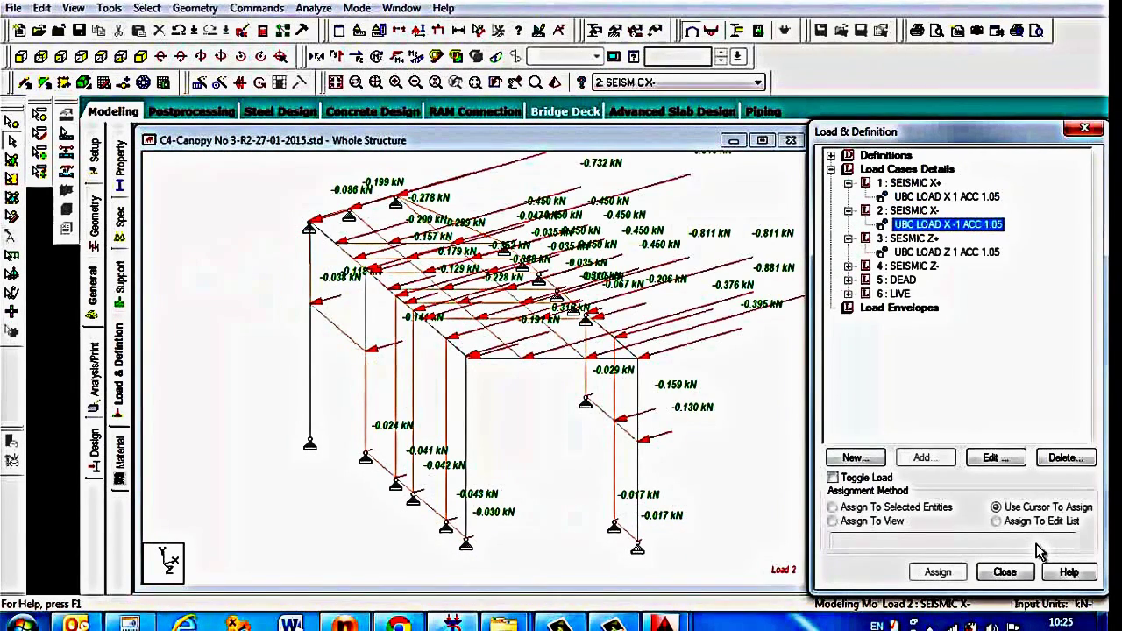
key("Down")
key("Down")
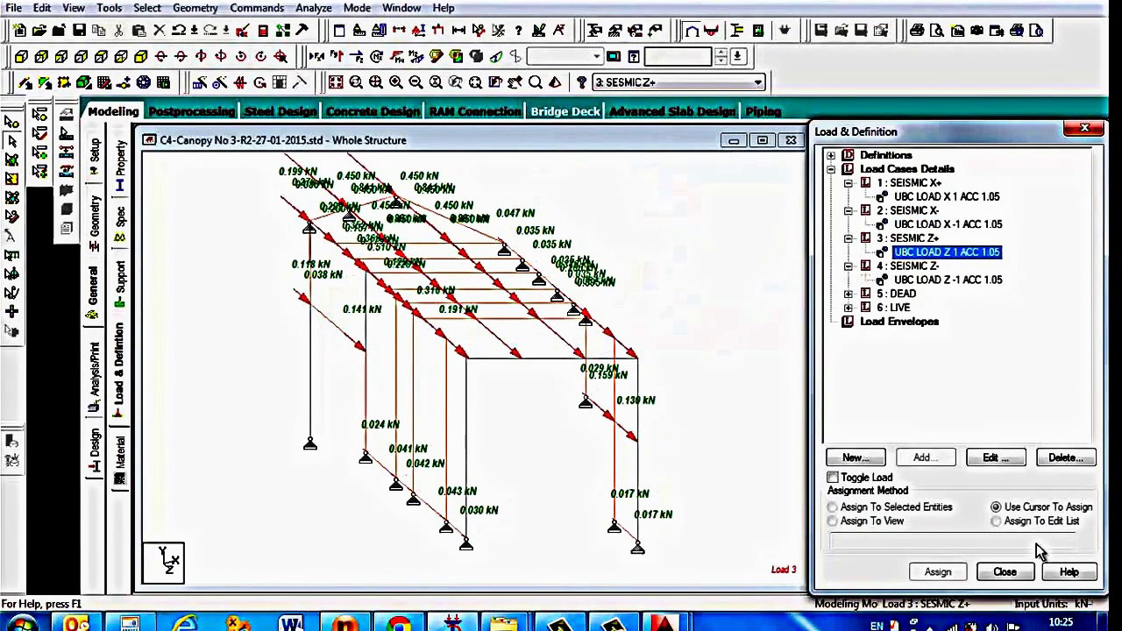
left_click(848, 294)
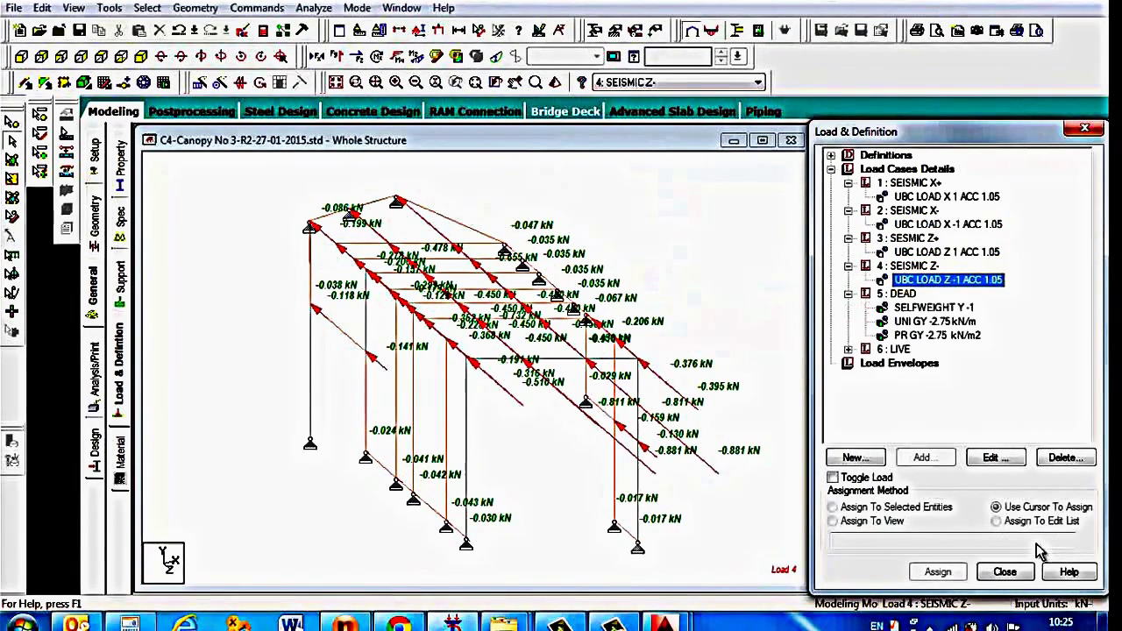
key("Down")
key("Down")
key("Down")
key("Down")
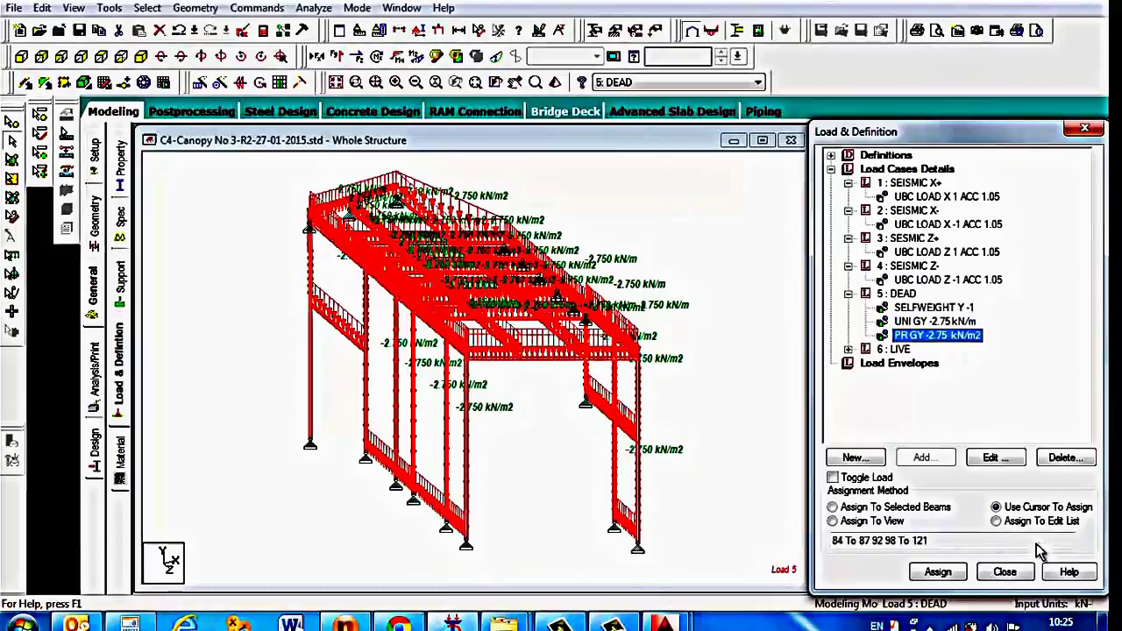
key("Down")
key("Down")
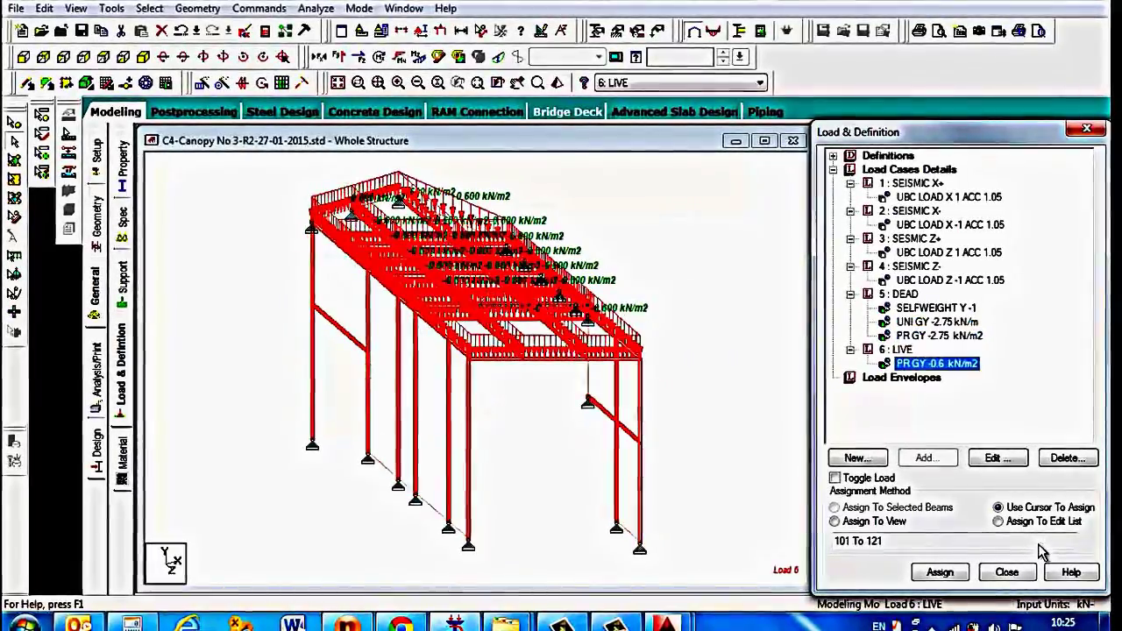
- Add primary load cases 7 and 8 with the Wind loading type, titled WIND X and WIND Z
left_click_drag(932, 132, 886, 85)
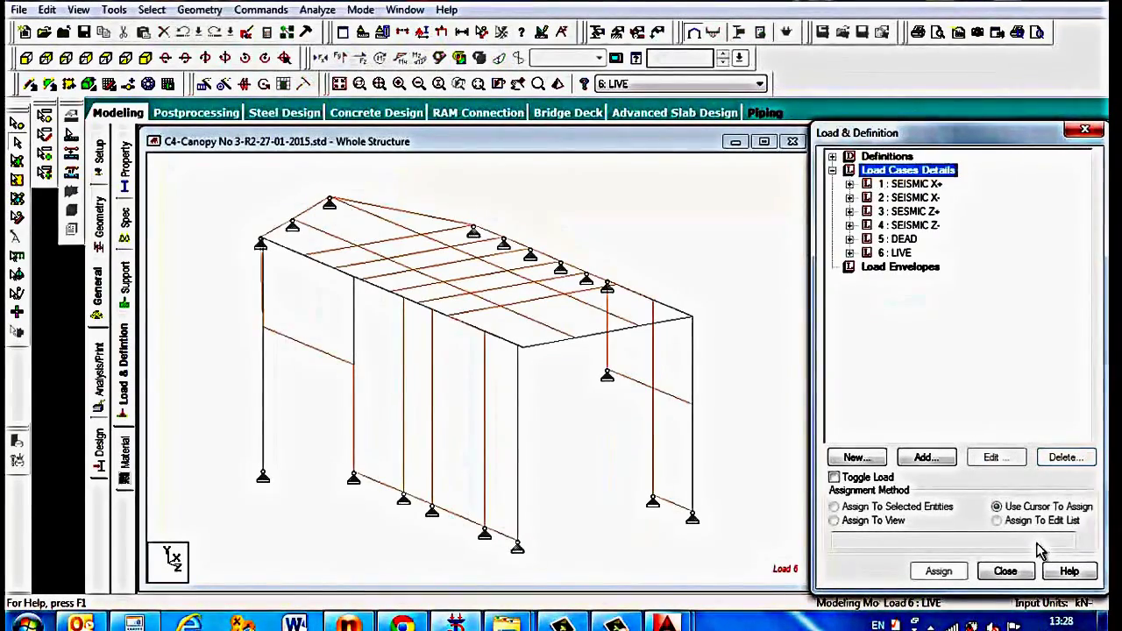
left_click(927, 458)
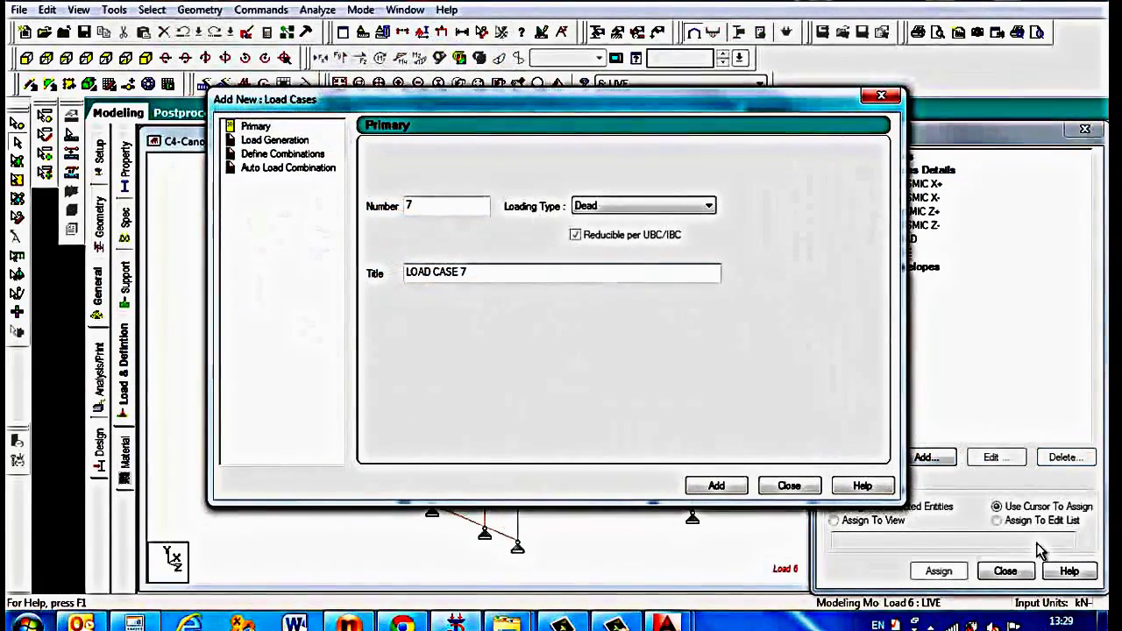
left_click(708, 206)
left_click(586, 255)
left_click_drag(474, 273, 402, 273)
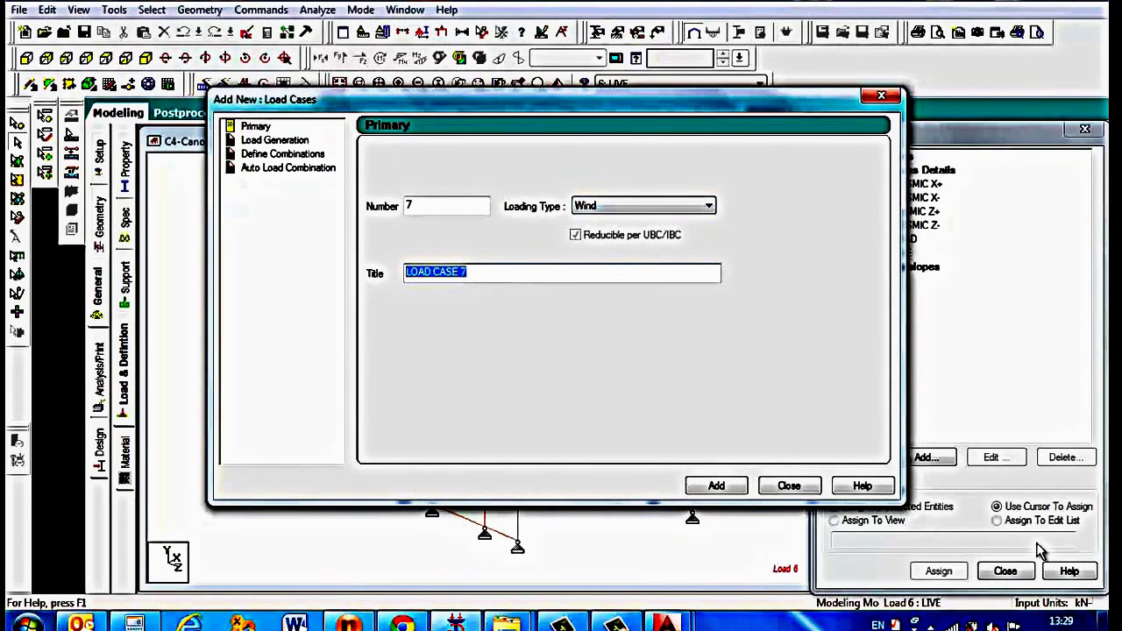
type("WIN")
type("D Z")
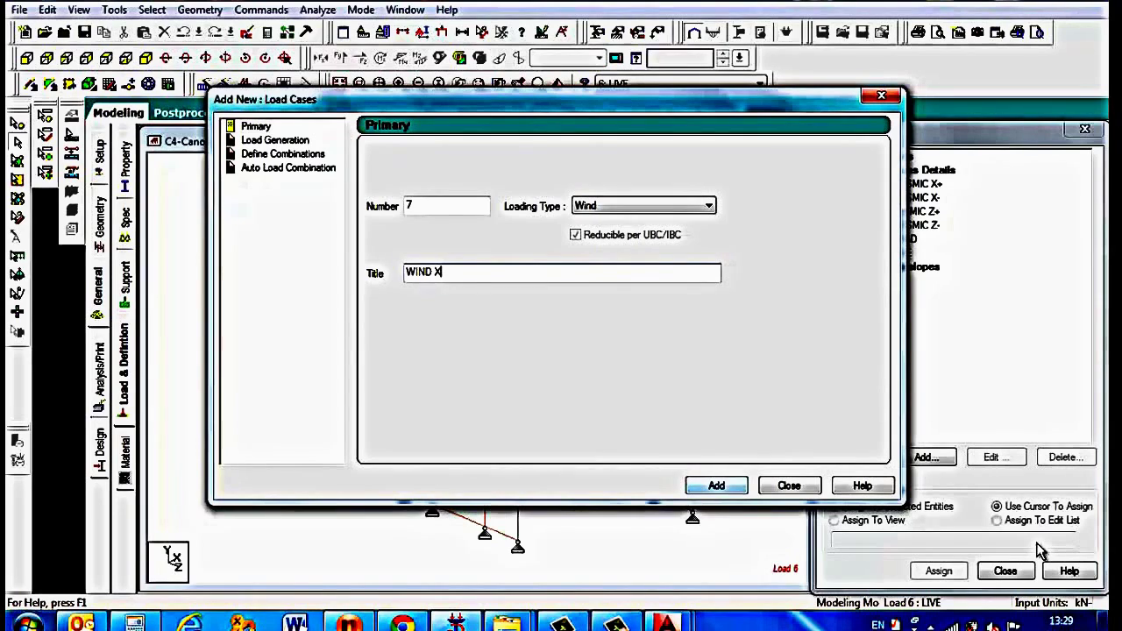
key("Return")
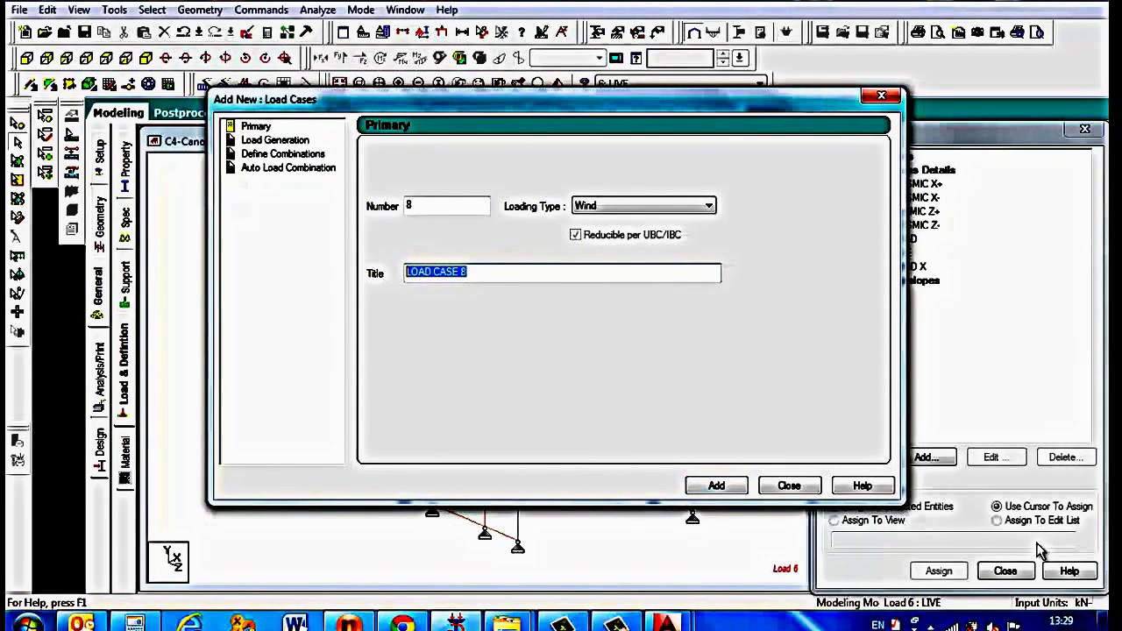
type("WIND Z")
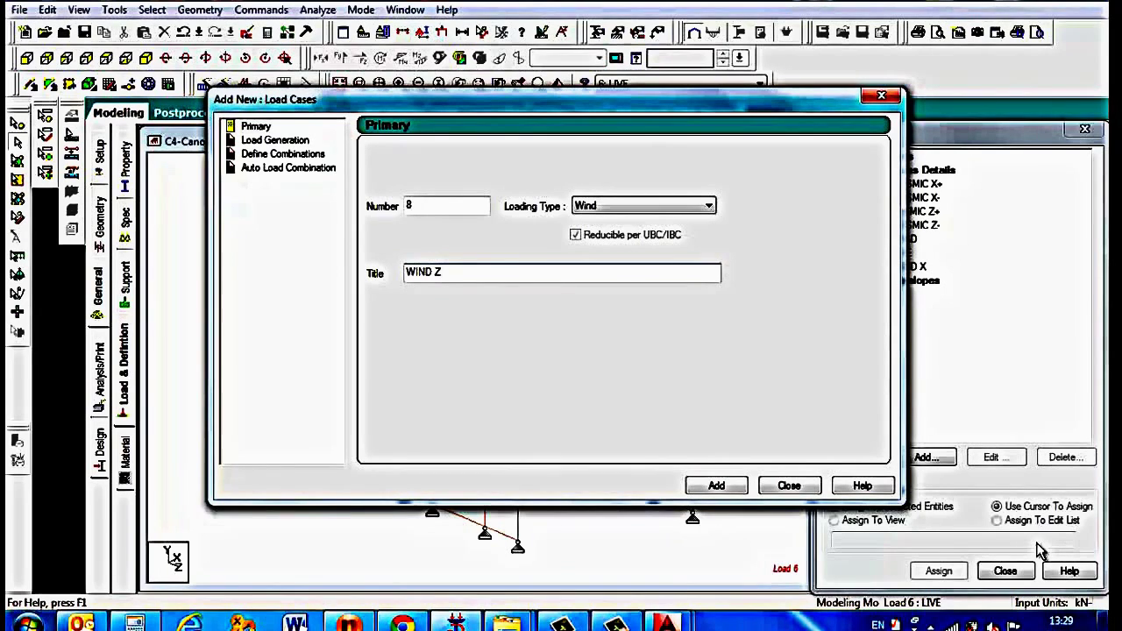
key("Return")
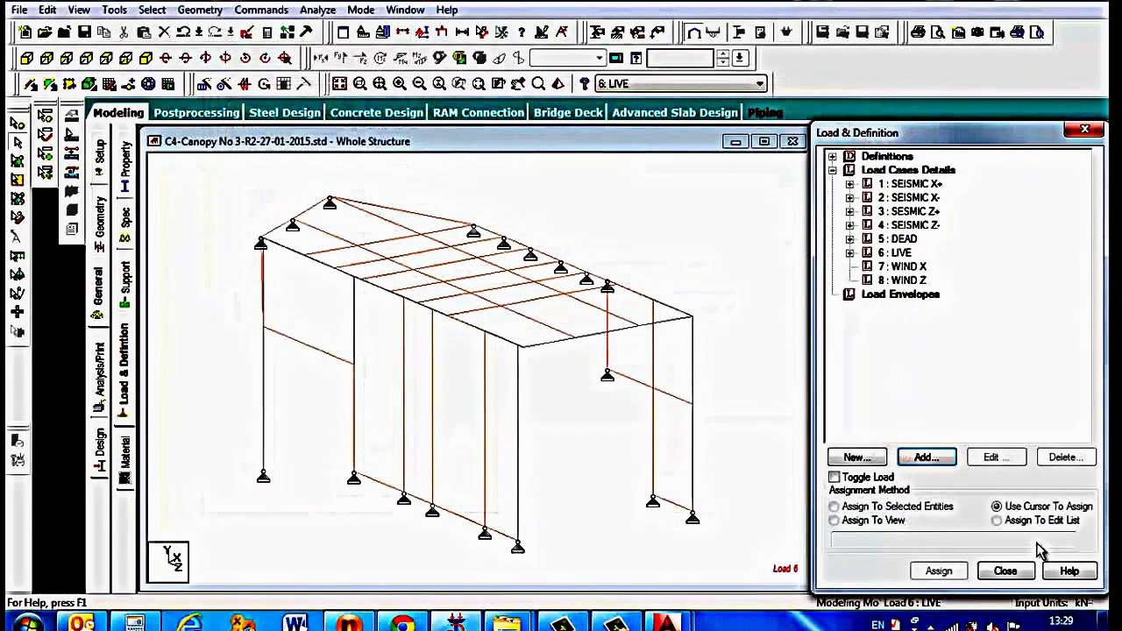
- Add a type 1 wind load in the X (External Pressure) direction with factor 1 to the WIND X load case
key("Escape")
key("Return")
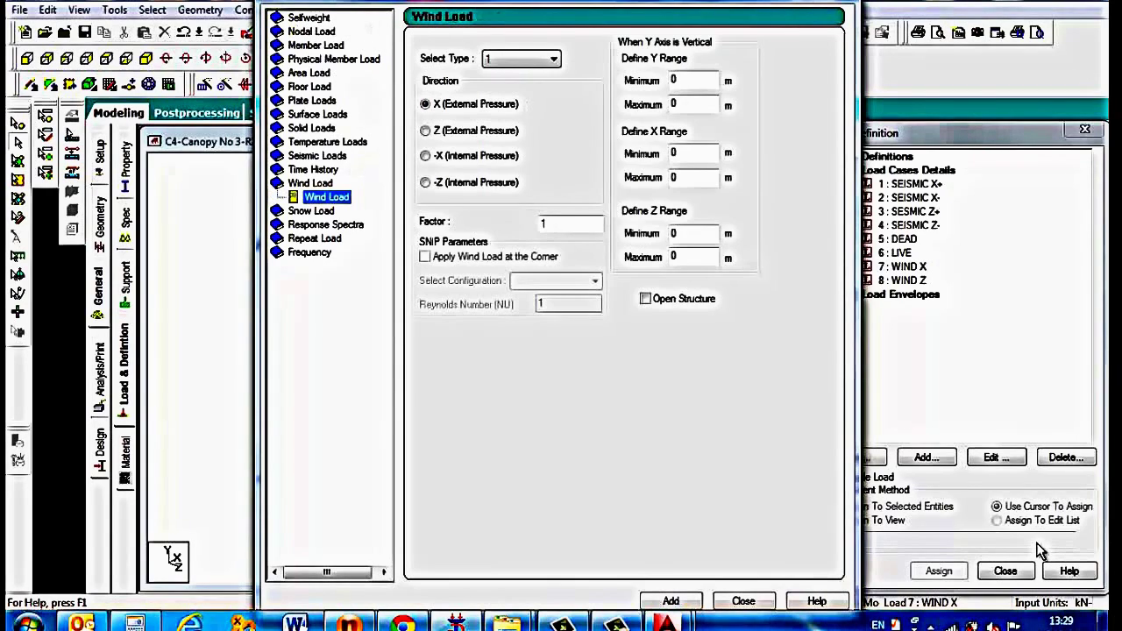
left_click(671, 602)
left_click(744, 602)
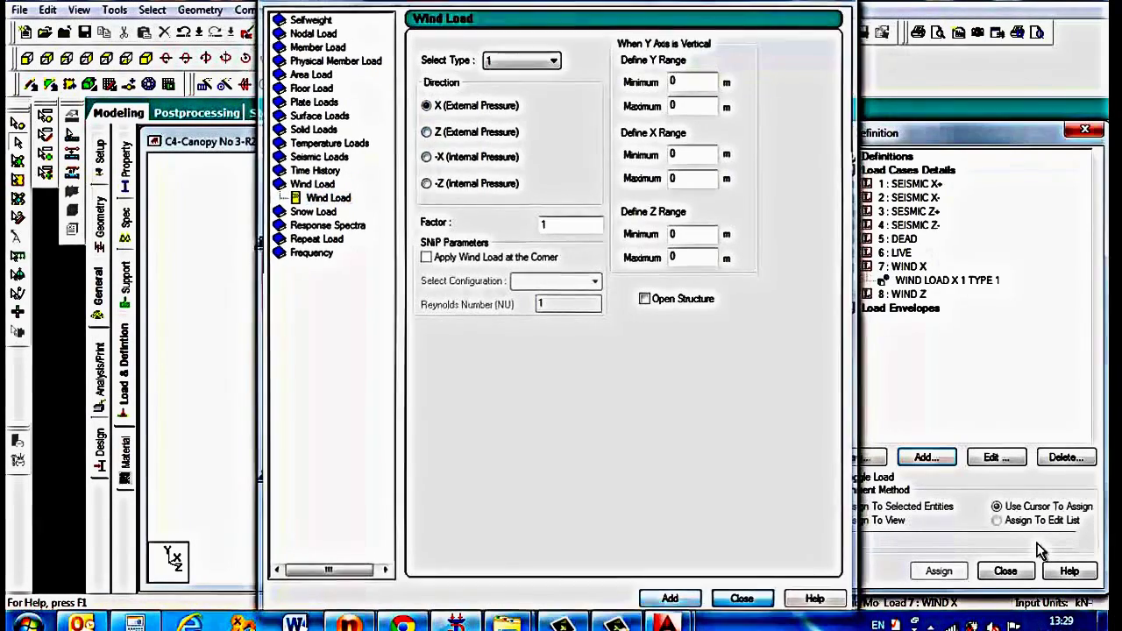
- Add a type 1 wind load in the Z (External Pressure) direction with factor 1 to the WIND Z load case
left_click(902, 295)
key("Return")
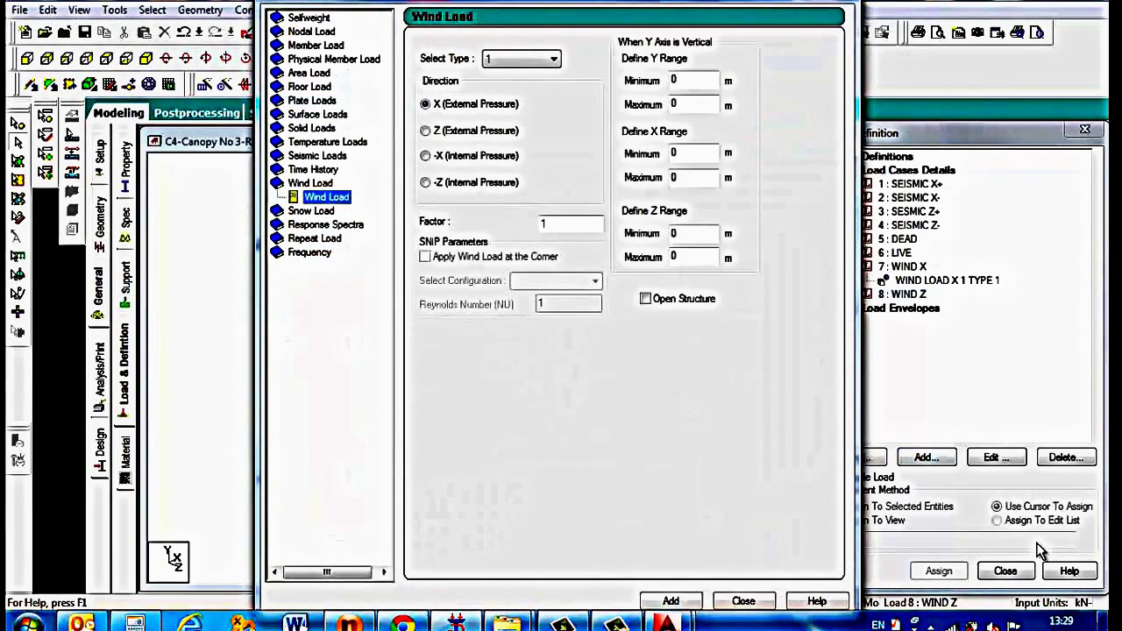
key("Tab")
key("Down")
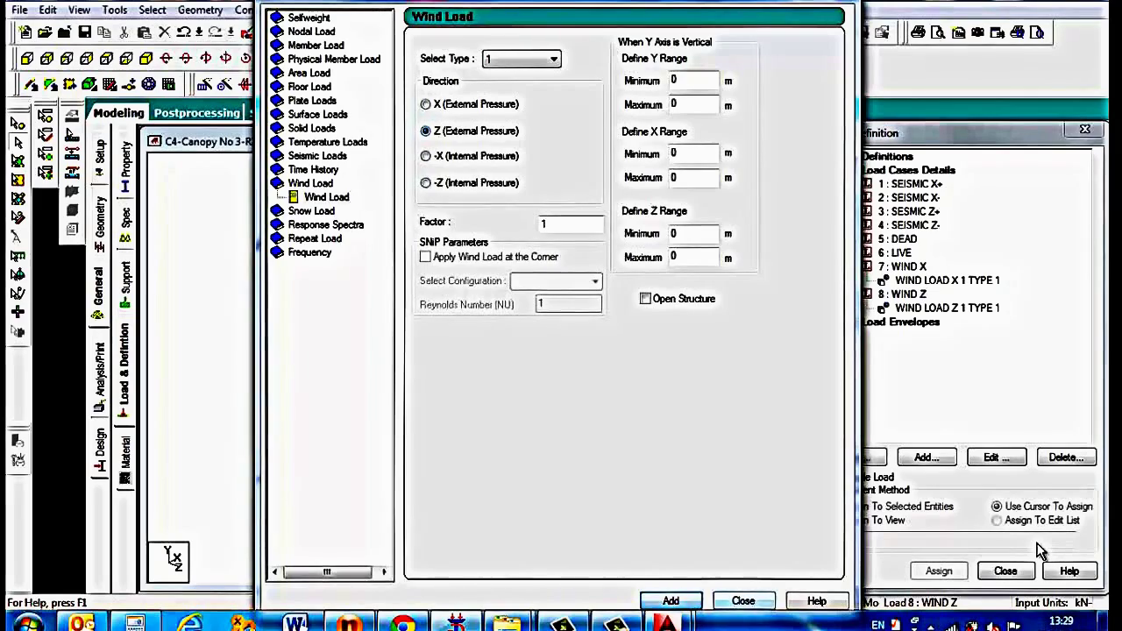
key("Return")
- Display the WIND X load item and the WIND Z load item on the model in turn
left_click(947, 281)
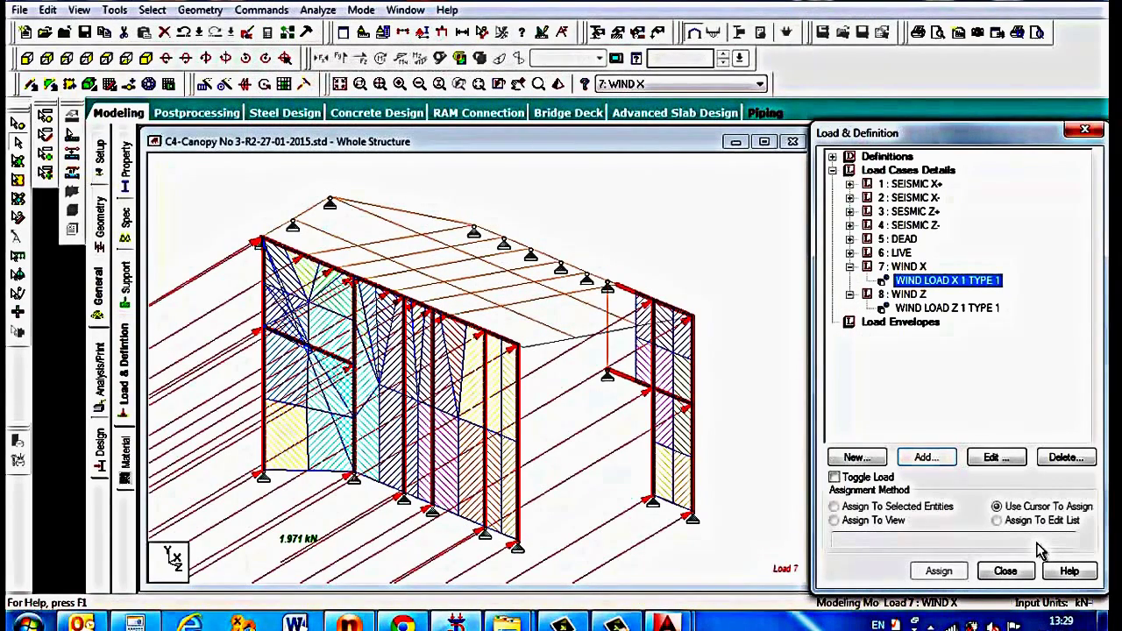
key("Down")
key("Down")
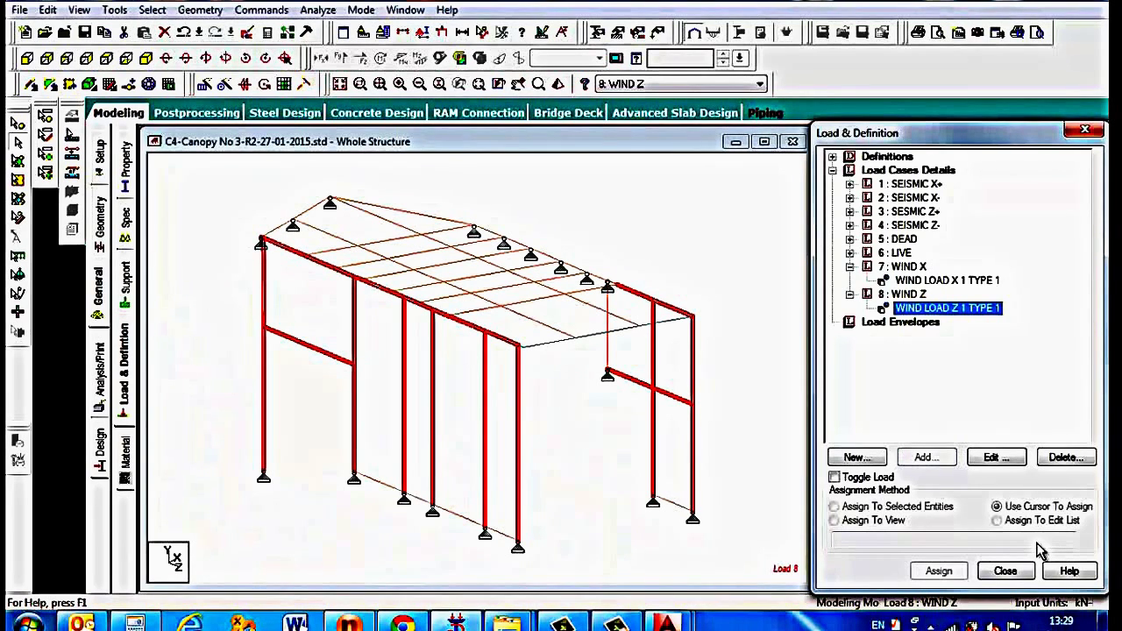
- Start defining a Normal load combination, number 9, under the load cases and name it 1.4DL + 1.6LL
left_click(908, 170)
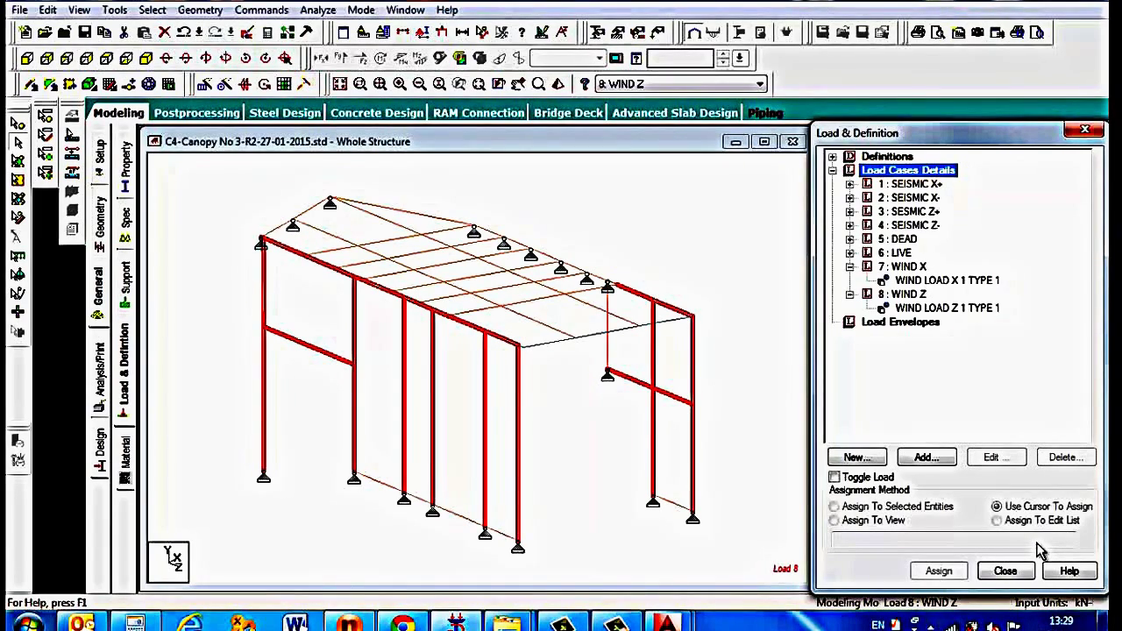
key("Return")
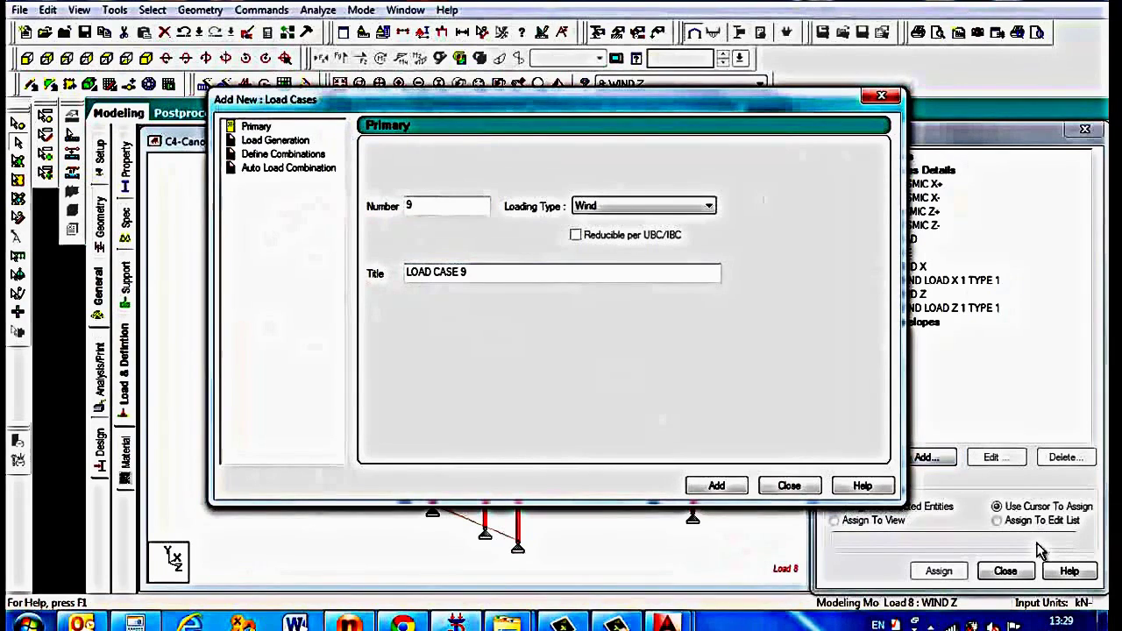
key("Down")
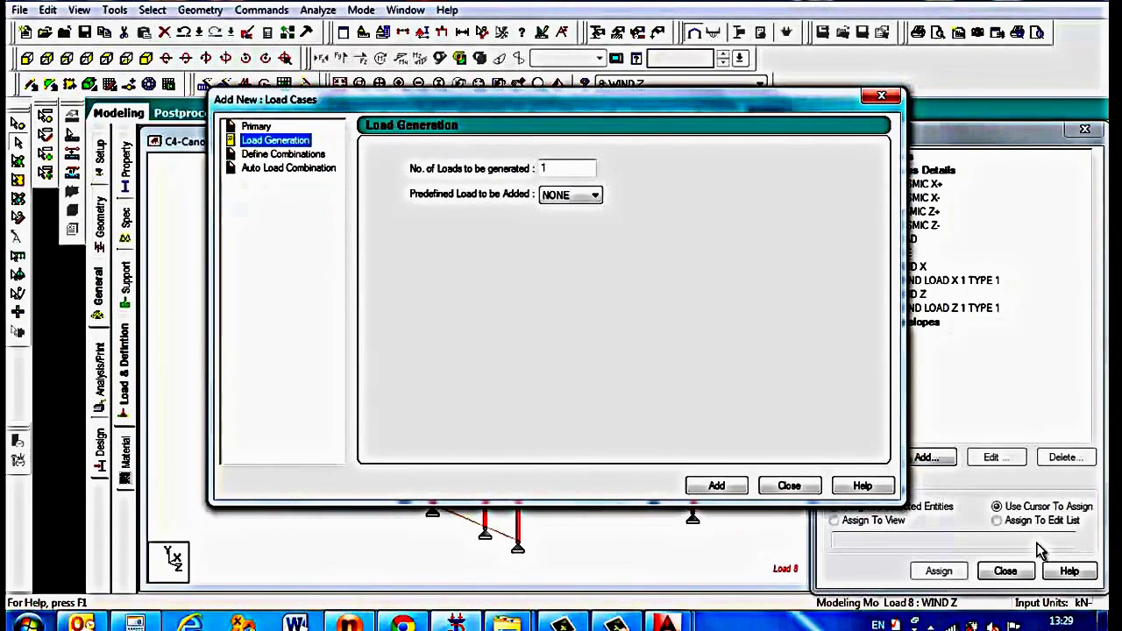
key("Down")
key("Down")
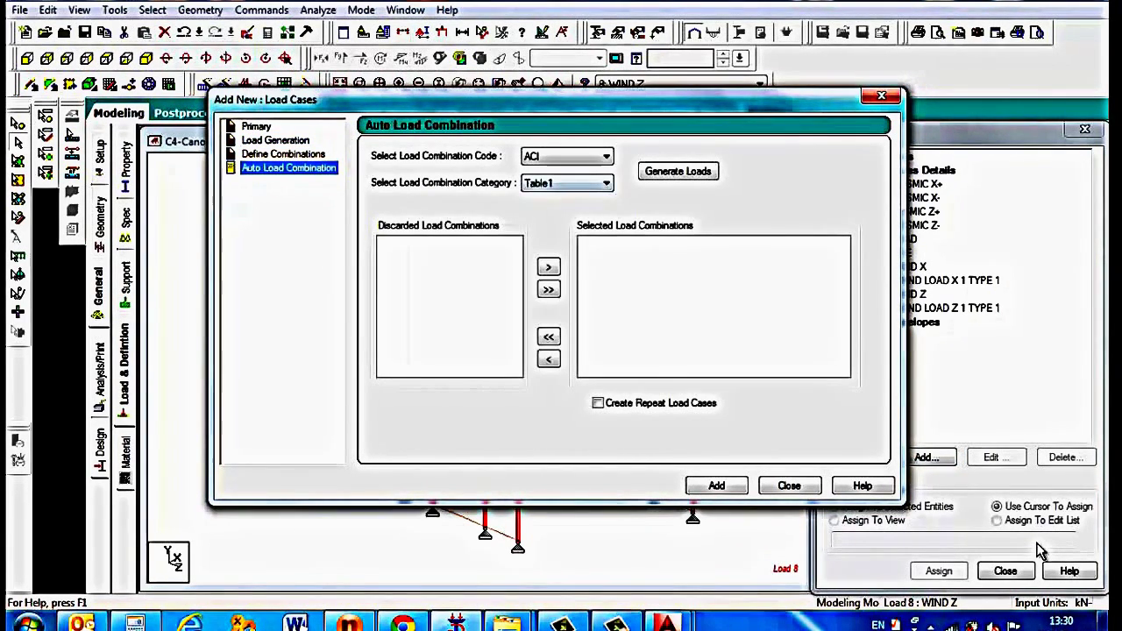
key("Up")
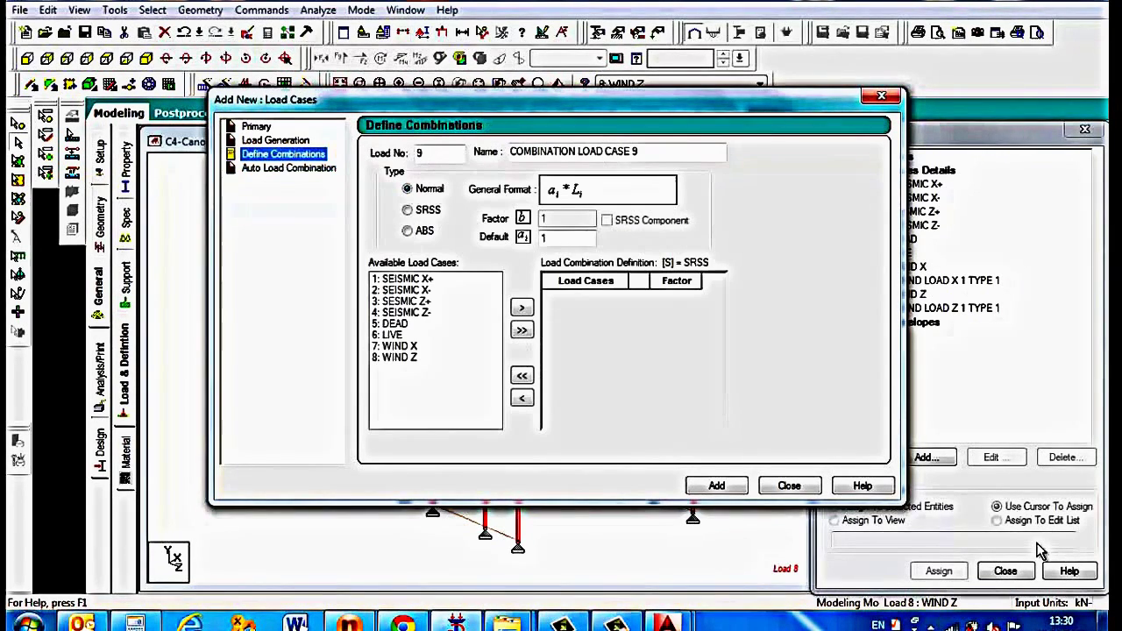
key("Tab")
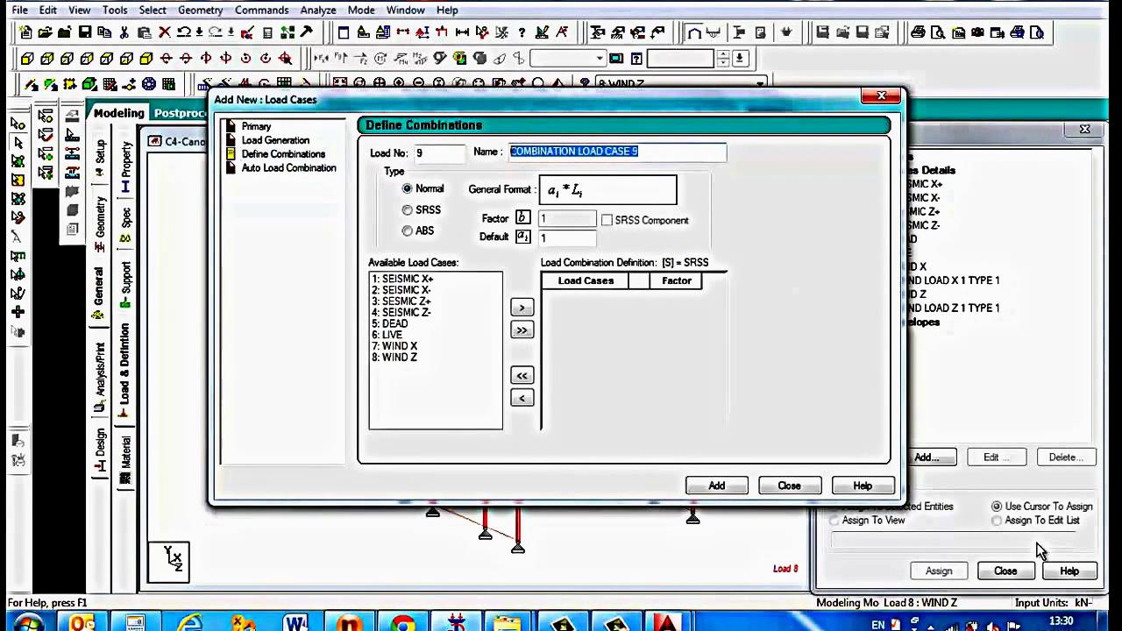
type("1")
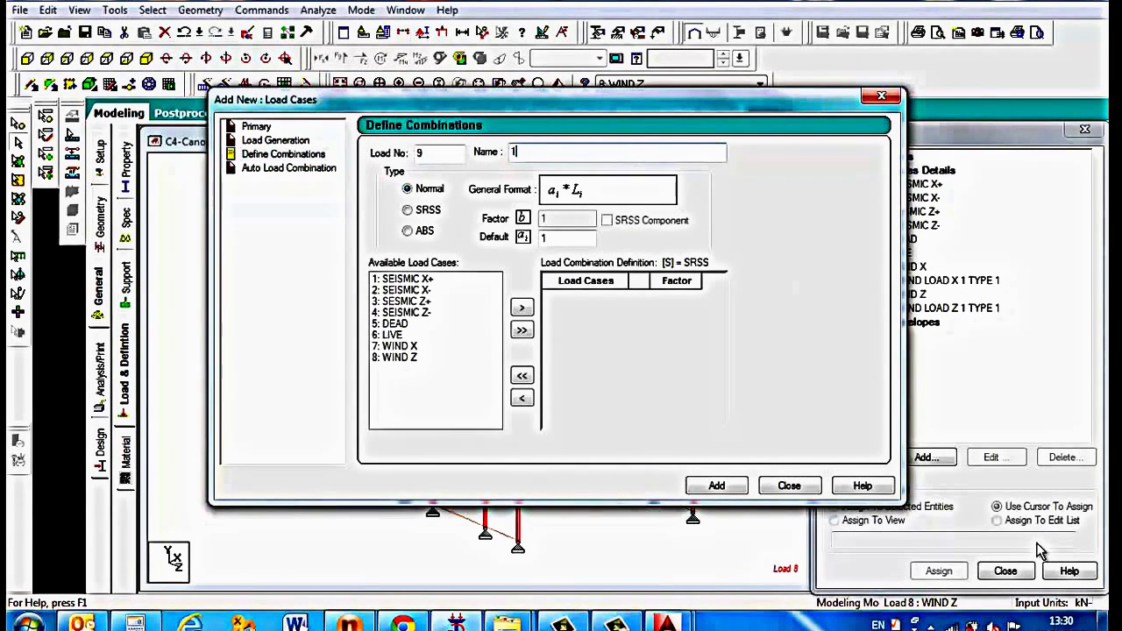
type(".4DL + 1.6LL")
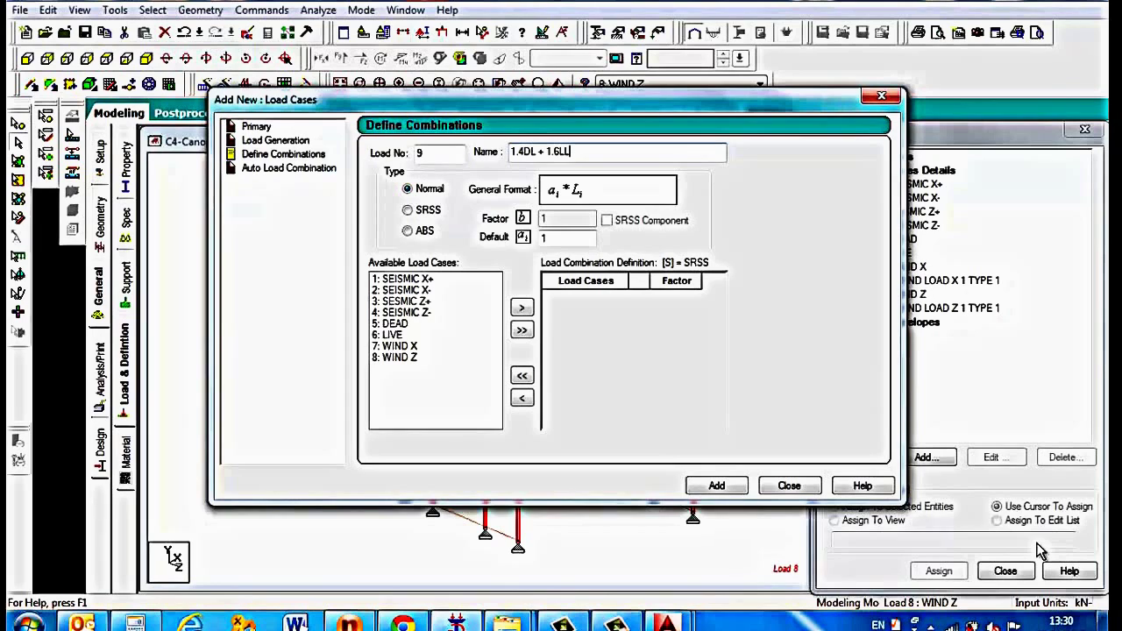
- Include DEAD with factor 1.4 and LIVE with factor 1.6 in combination 9 and add the combination
left_click(394, 323)
left_click(521, 308)
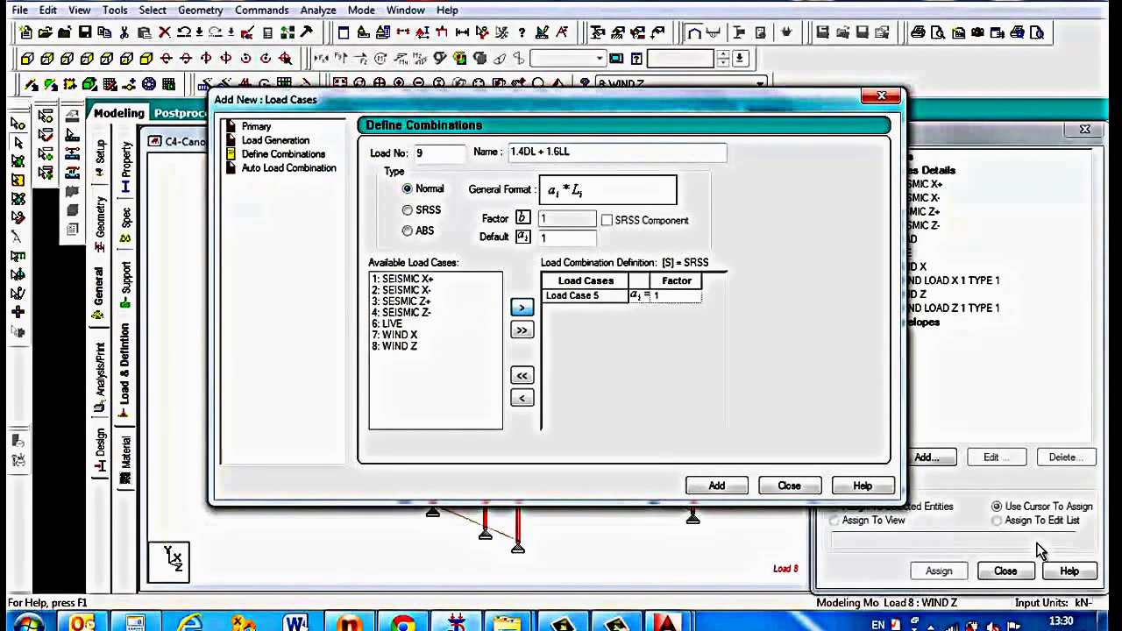
left_click(392, 324)
left_click(522, 308)
left_click(676, 296)
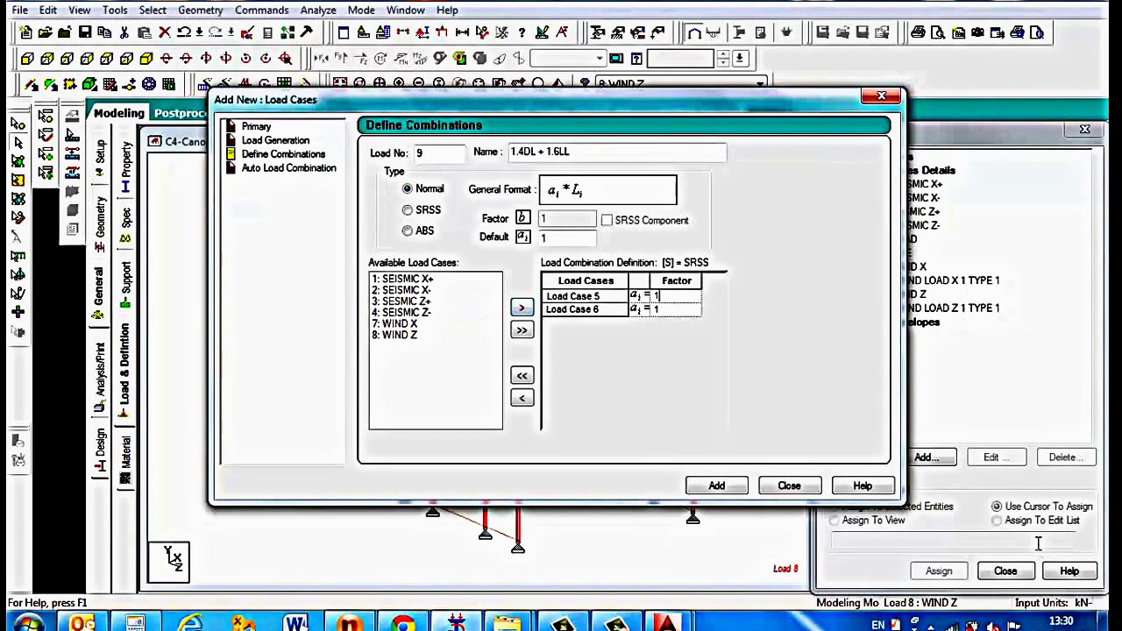
type(".4")
left_click(675, 310)
type("1.6")
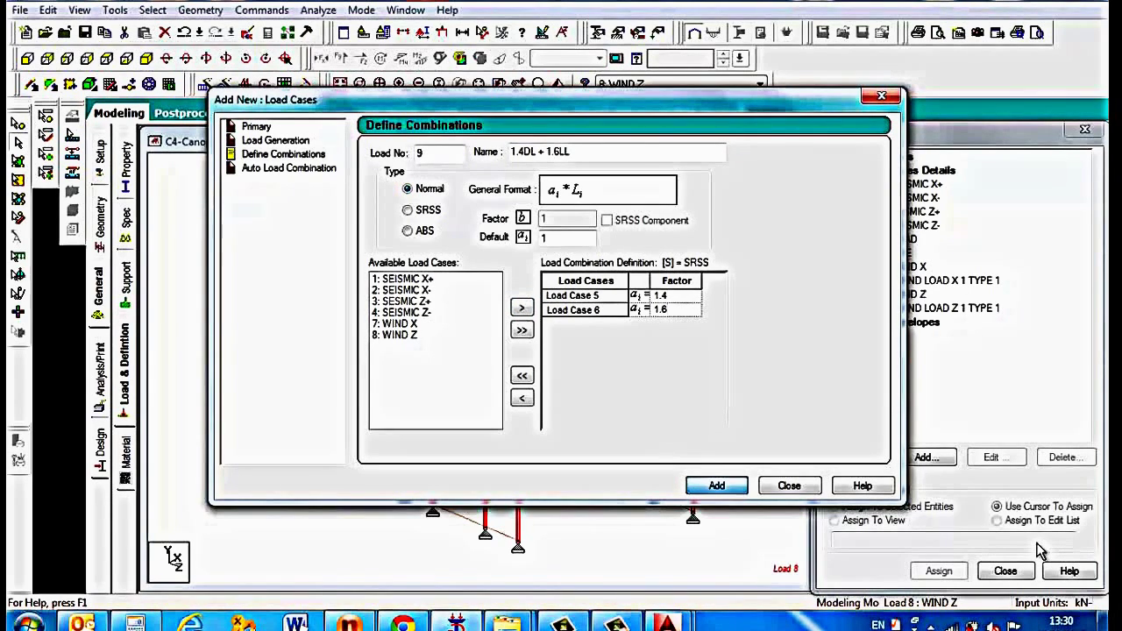
left_click(716, 486)
- Name load combination 10 as 1.4DL + 1.4WX
left_click_drag(646, 152, 553, 152)
key("shift+Left")
key("shift+Left")
key("shift+Left")
key("shift+Left")
key("shift+Left")
key("shift+Left")
key("shift+Left")
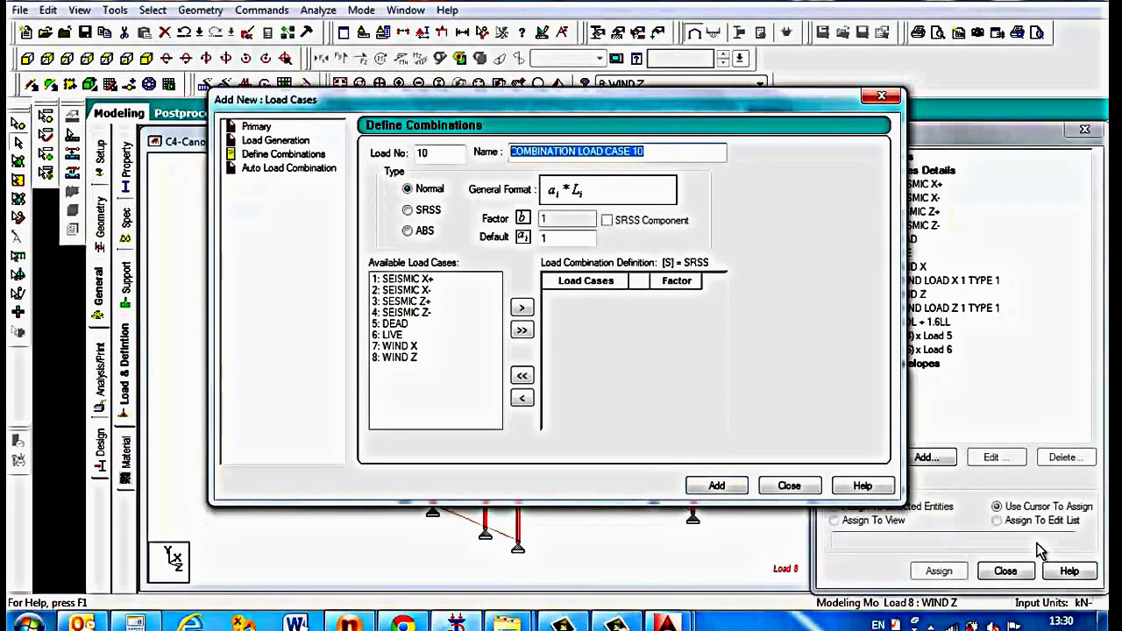
type("1.4DL")
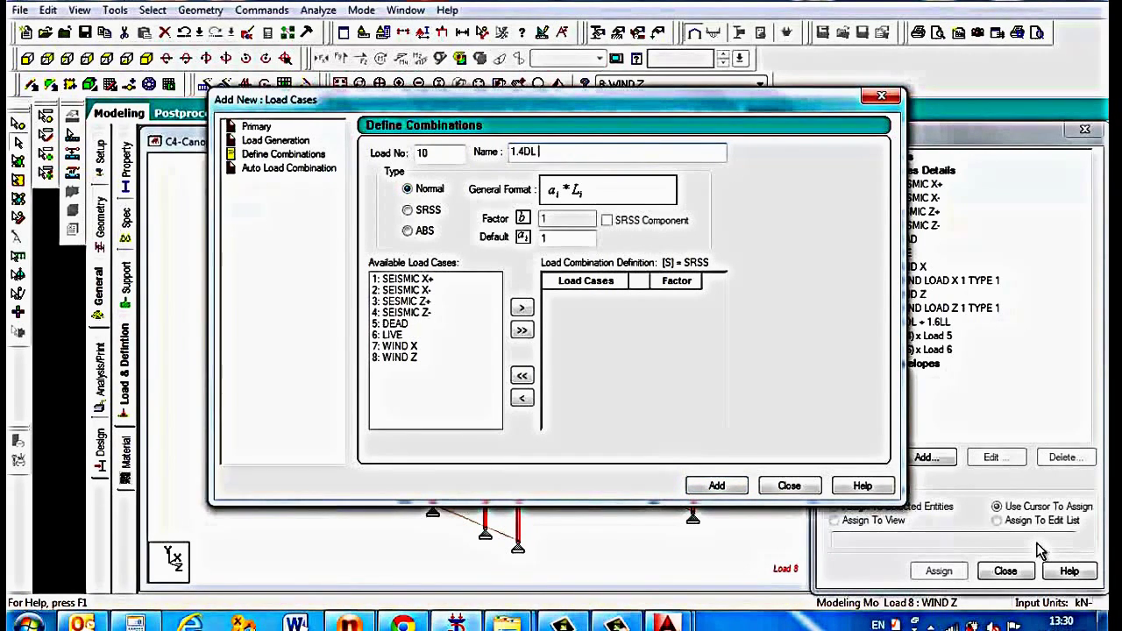
type(" + 1.4WX")
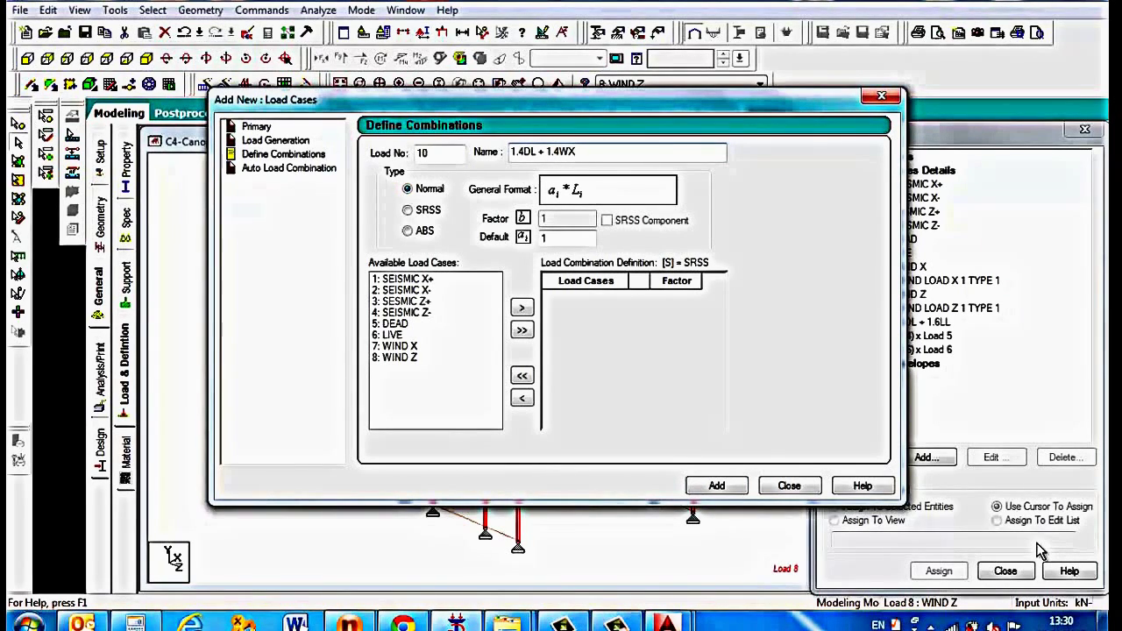
- Include DEAD and WIND X in combination 10, each with factor 1.4, and add the combination
left_click(394, 323)
left_click(522, 308)
left_click(400, 335)
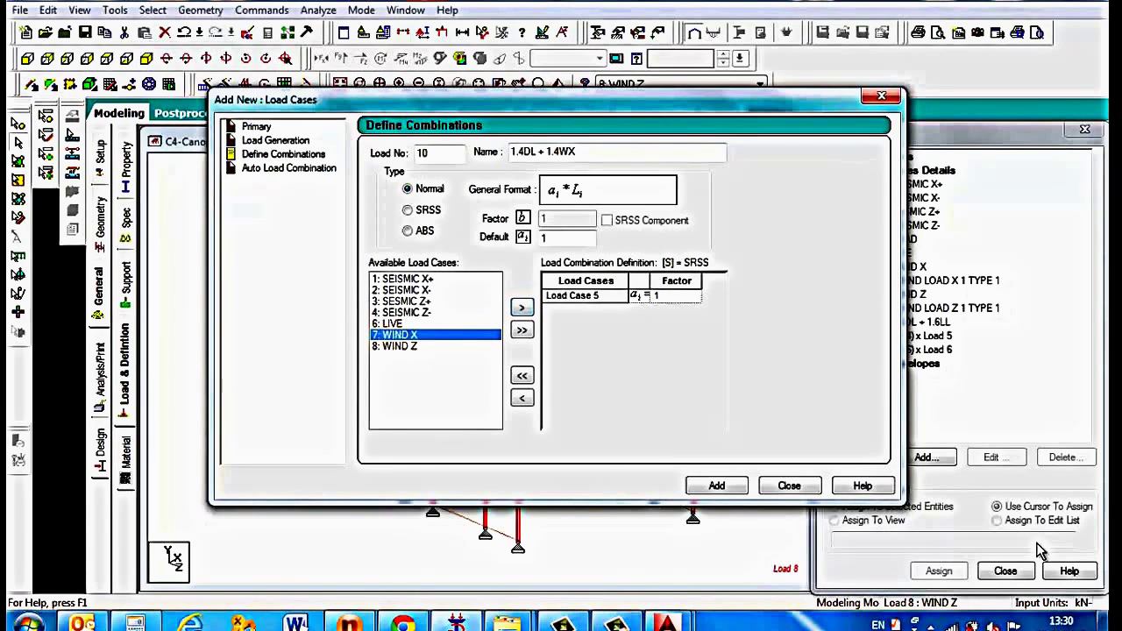
left_click(521, 307)
left_click(675, 296)
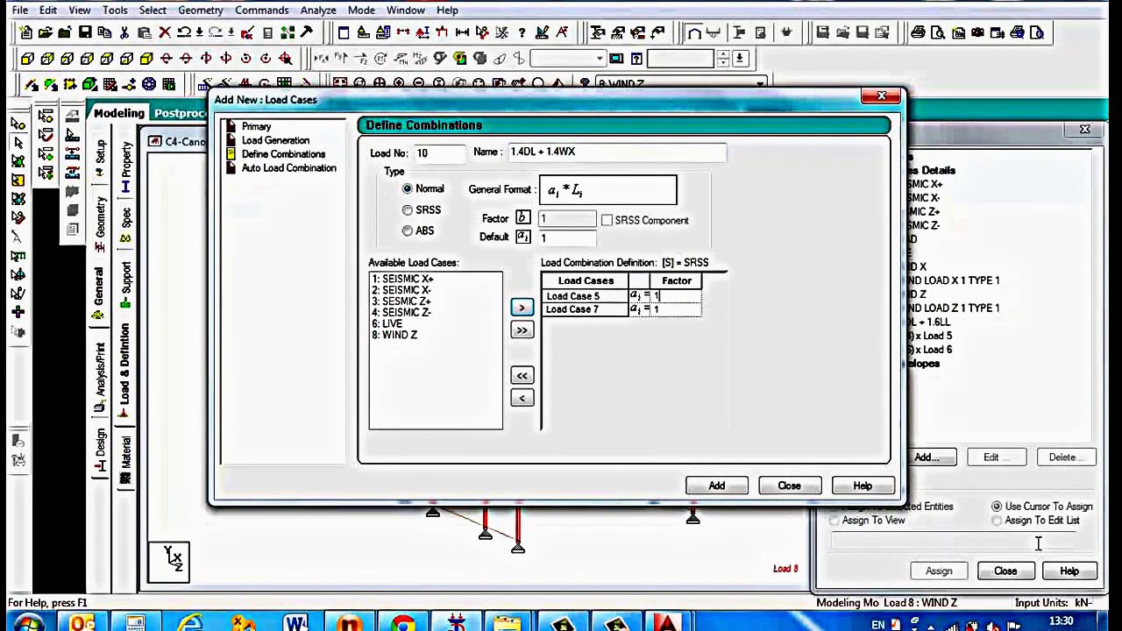
type(".4")
key("Down")
type("1.4")
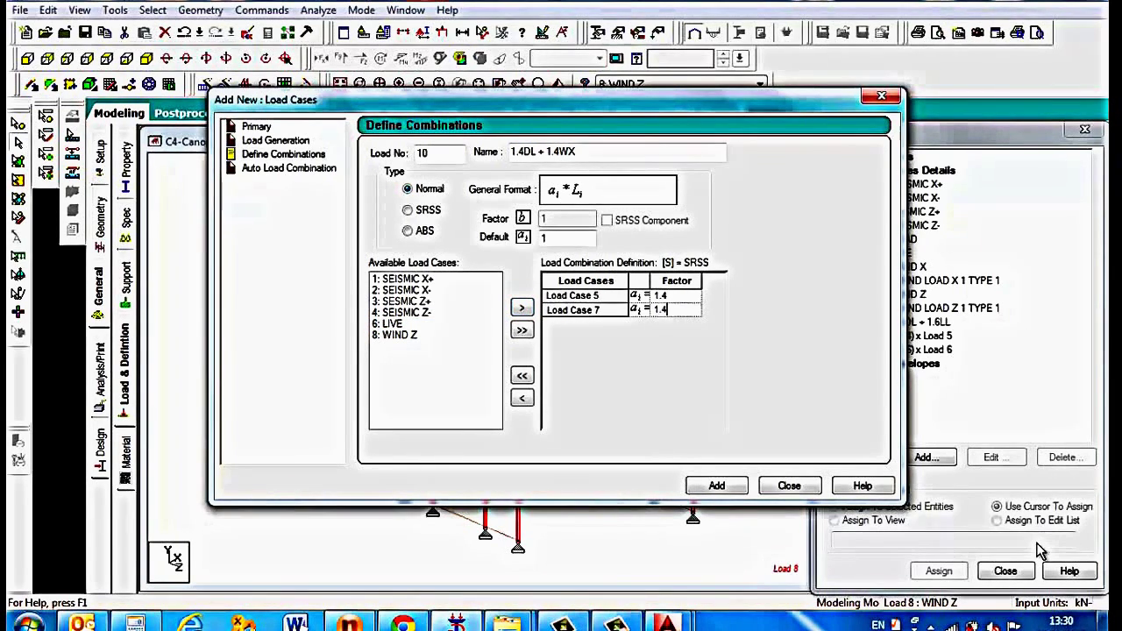
key("Return")
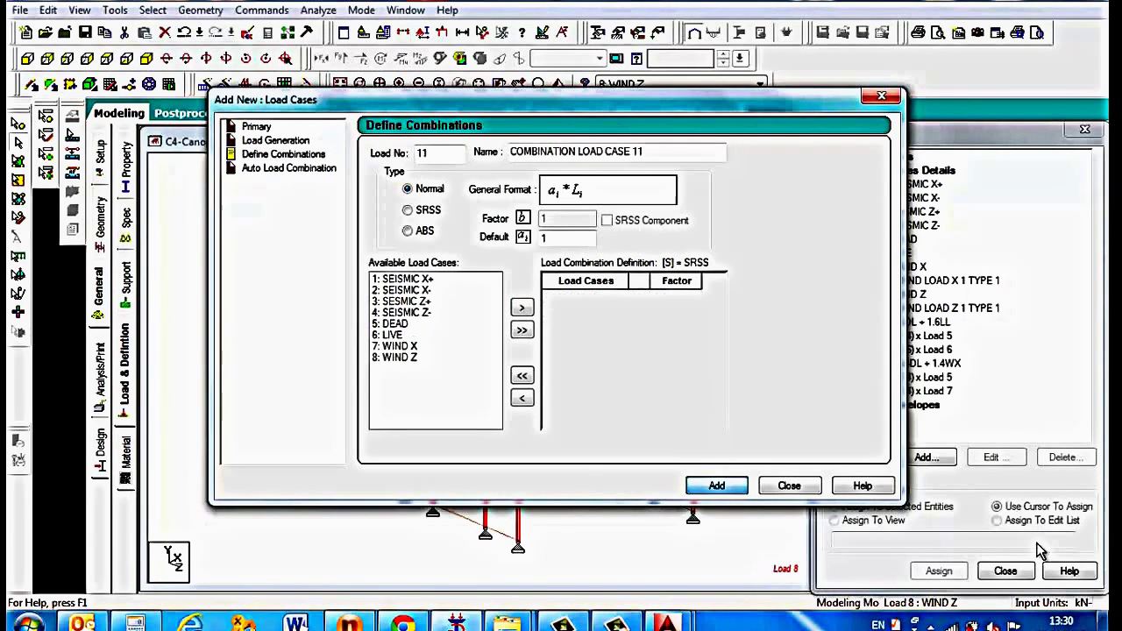
- Begin the name of load combination 11 with 1.4
type("1.")
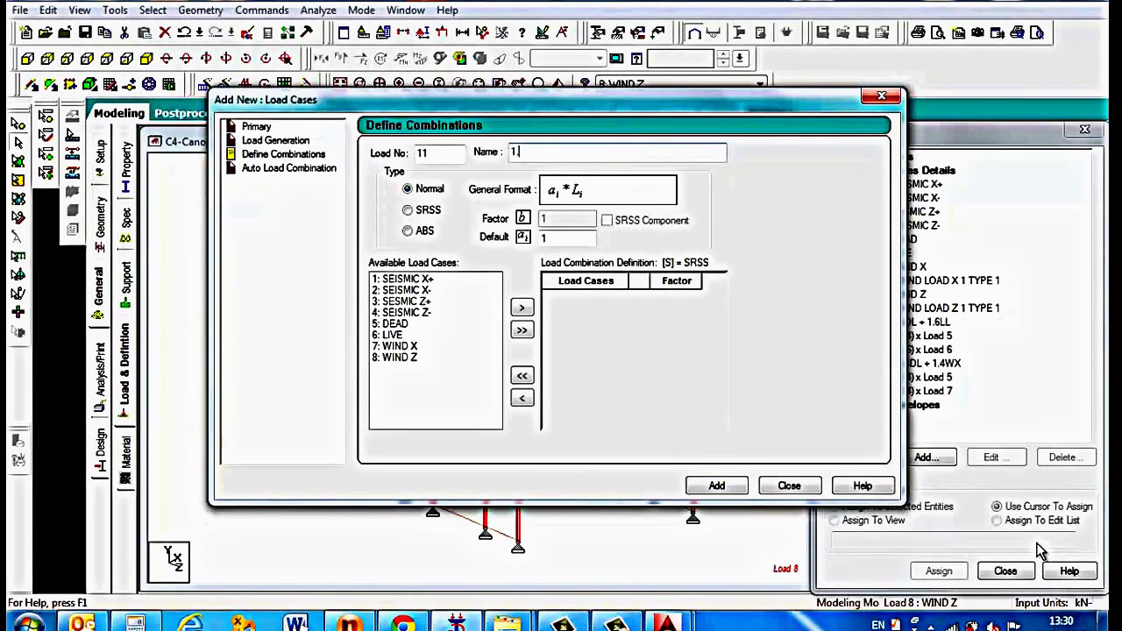
type("4")
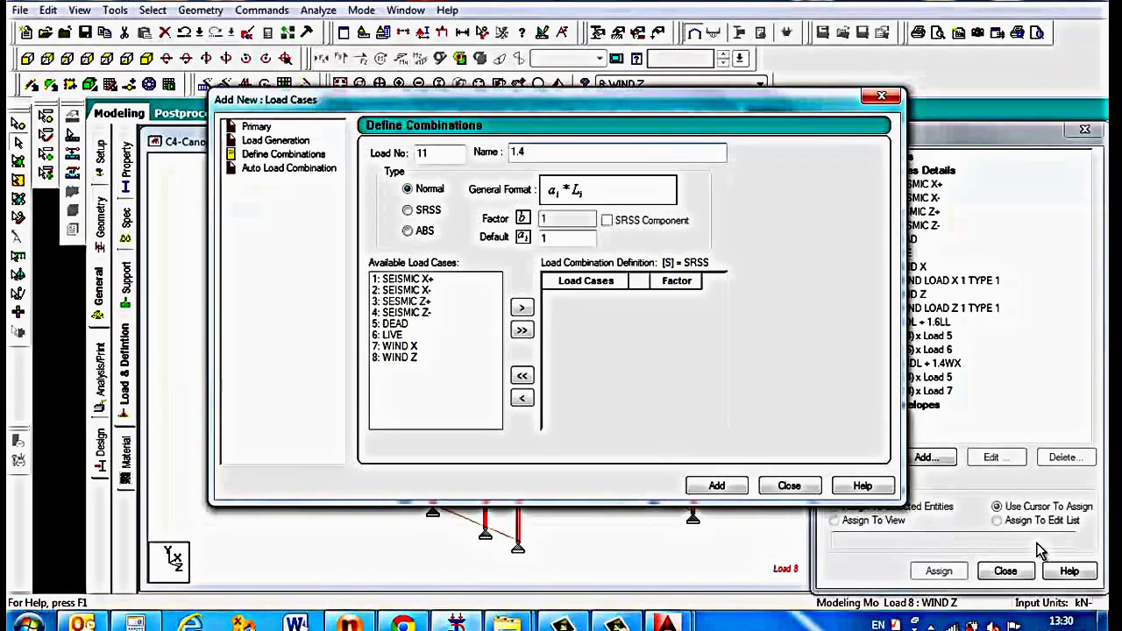